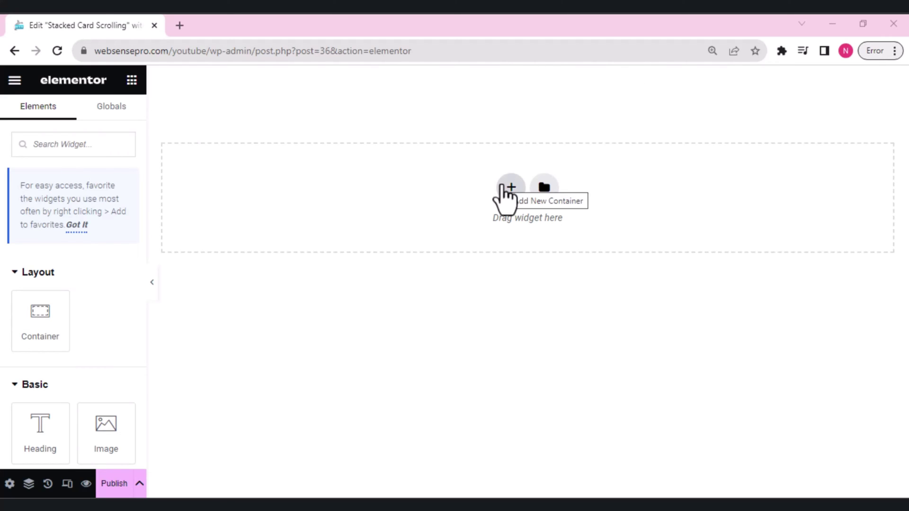
Add a single-column container with downward direction to the empty page and set its content width to Full Width.
left_click(508, 189)
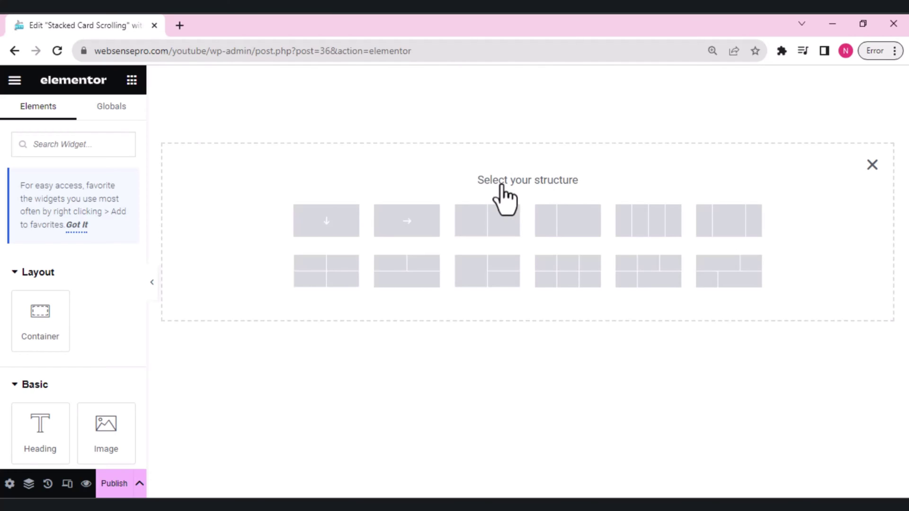
left_click(326, 221)
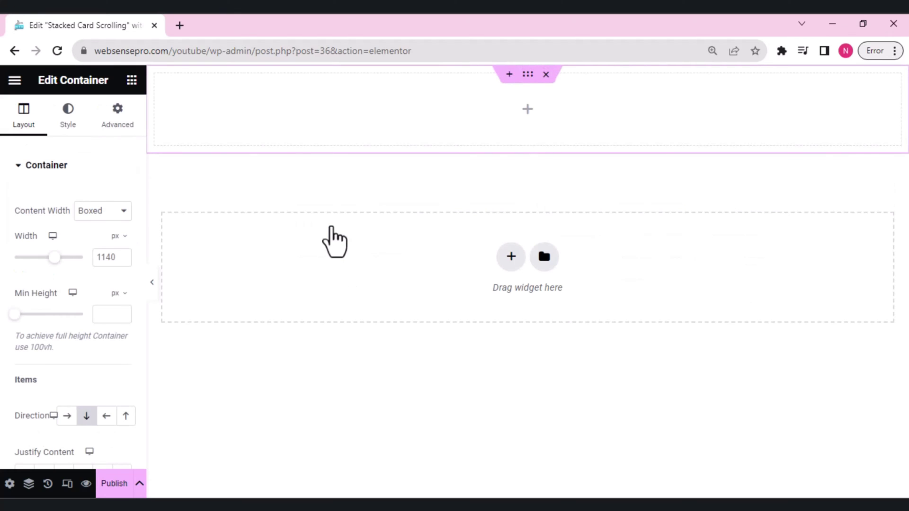
left_click(105, 214)
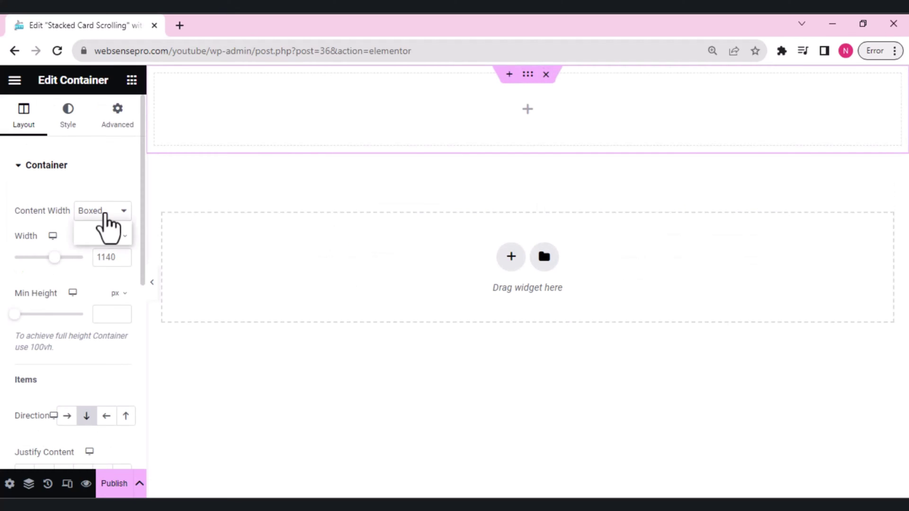
key("Down")
left_click(100, 236)
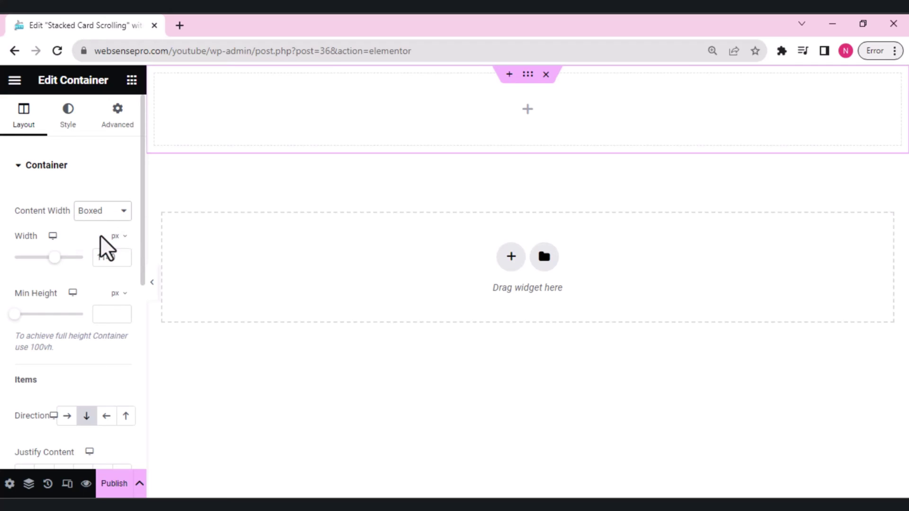
Set the container's minimum height to 100 vh.
left_click(115, 296)
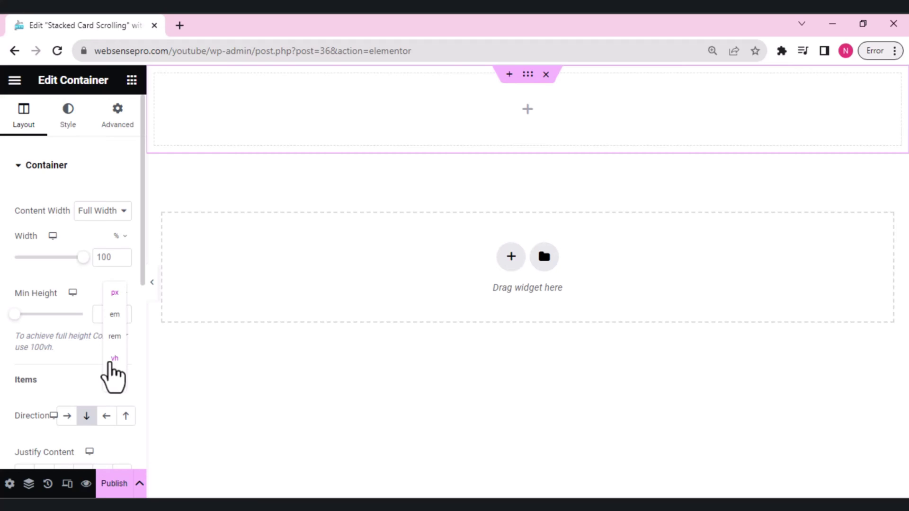
left_click(113, 363)
left_click_drag(11, 318, 95, 324)
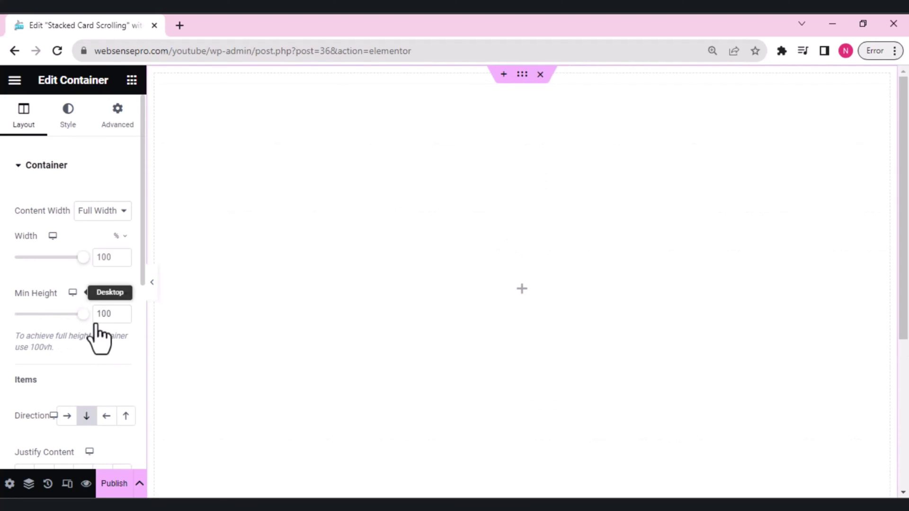
Give the container a classic background with the red colour #EB6161.
left_click(69, 128)
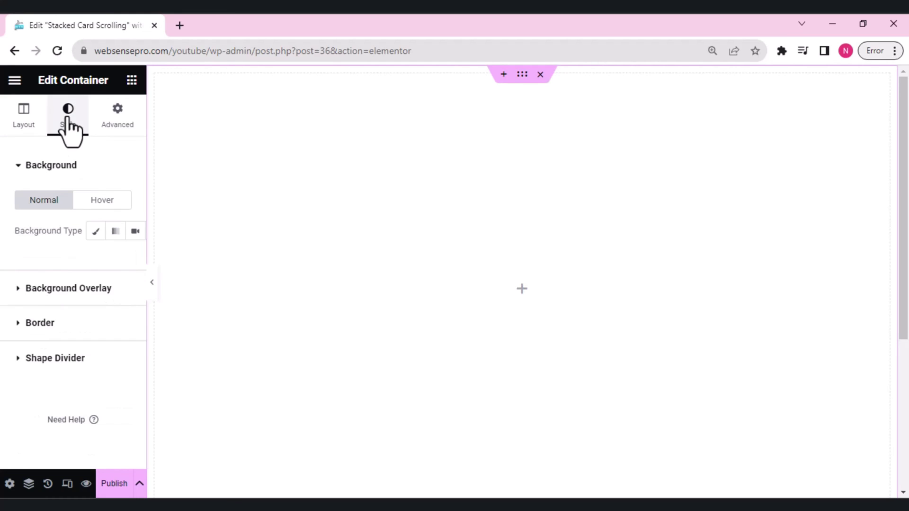
left_click(96, 231)
left_click(122, 261)
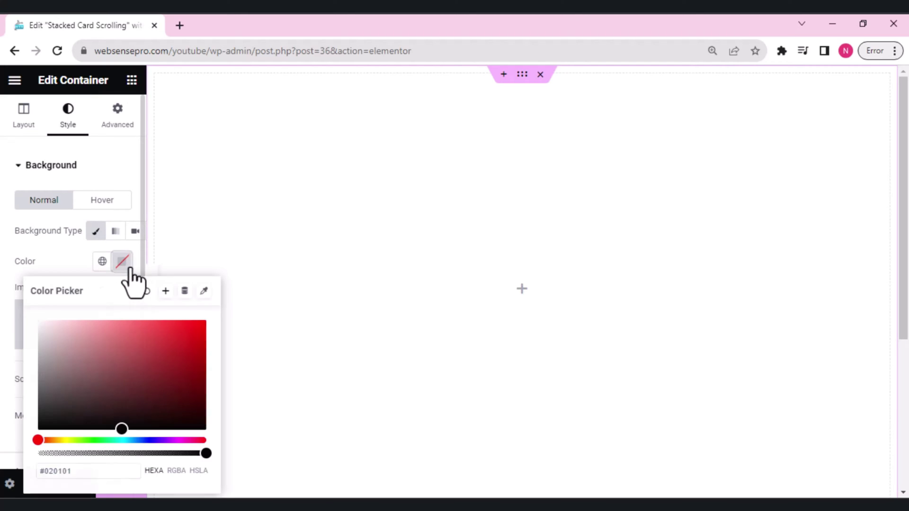
left_click_drag(94, 362, 137, 328)
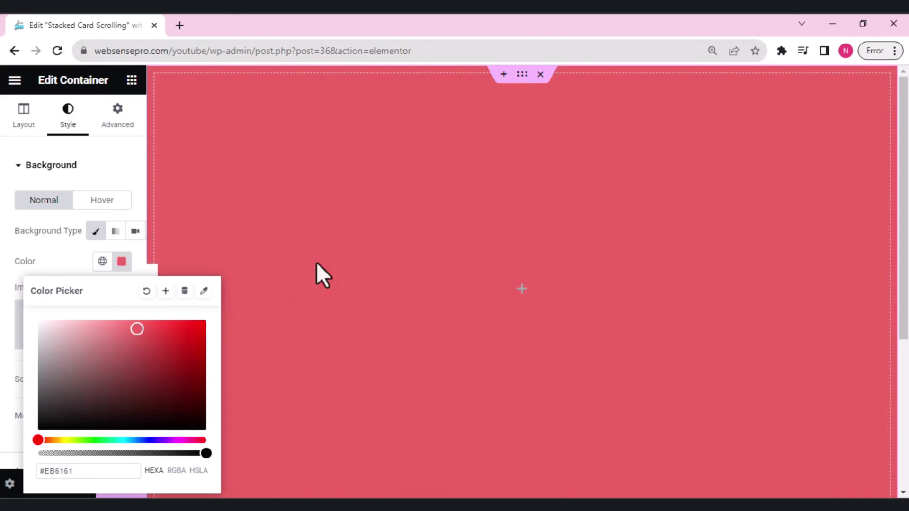
left_click(377, 240)
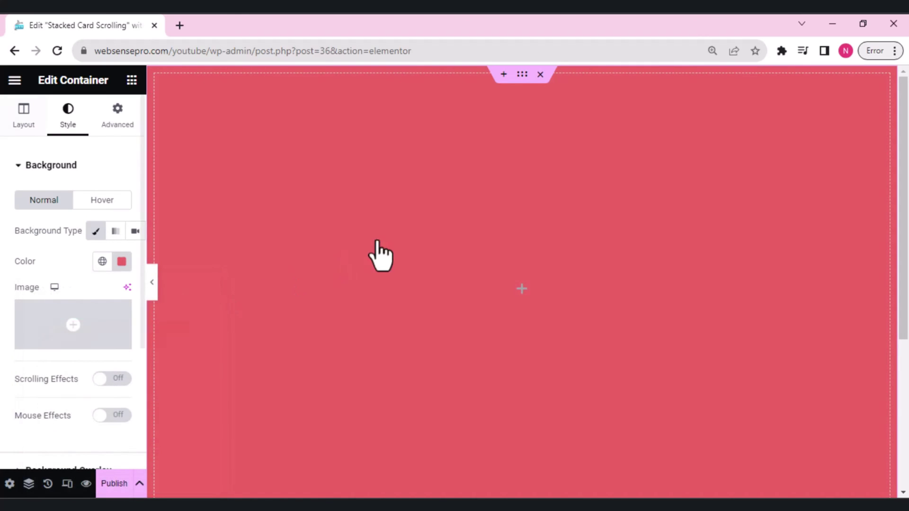
Add a Heading widget to the red container and place an Icon widget directly below it.
left_click(132, 81)
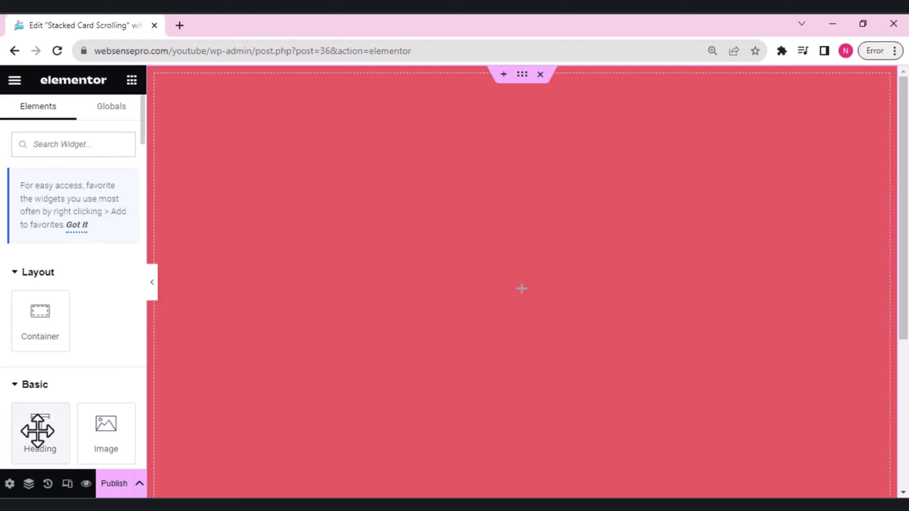
left_click_drag(38, 431, 447, 328)
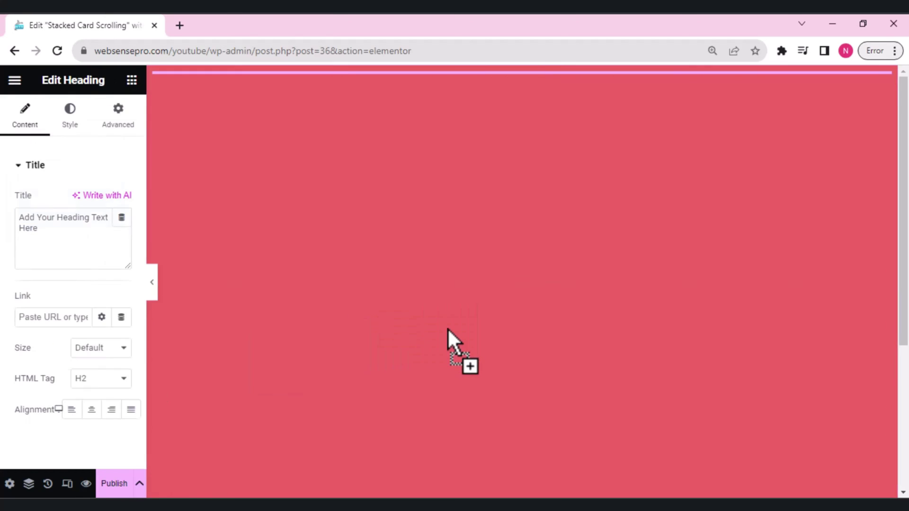
left_click(132, 85)
left_click(67, 146)
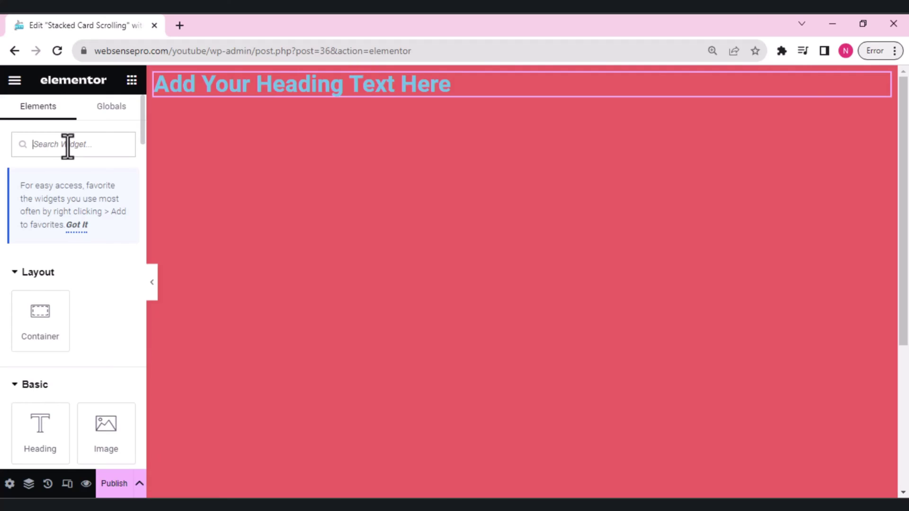
type("ic")
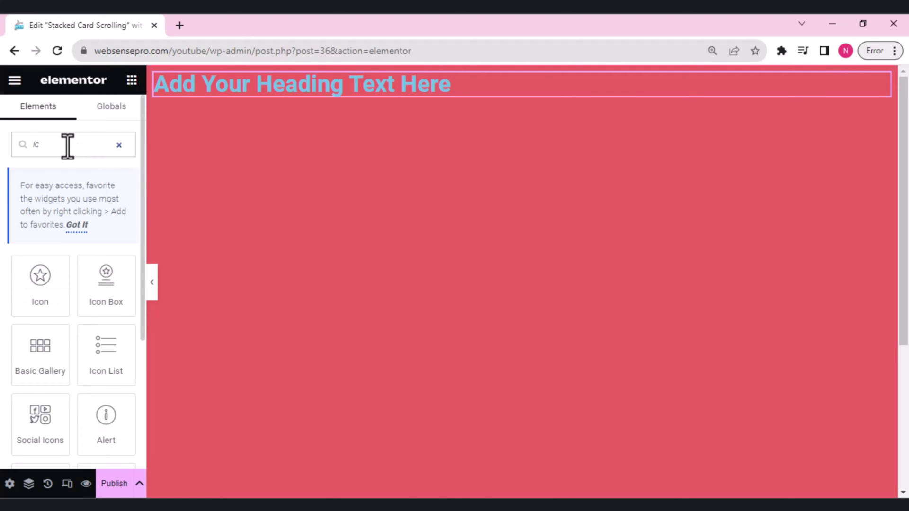
left_click_drag(45, 280, 297, 93)
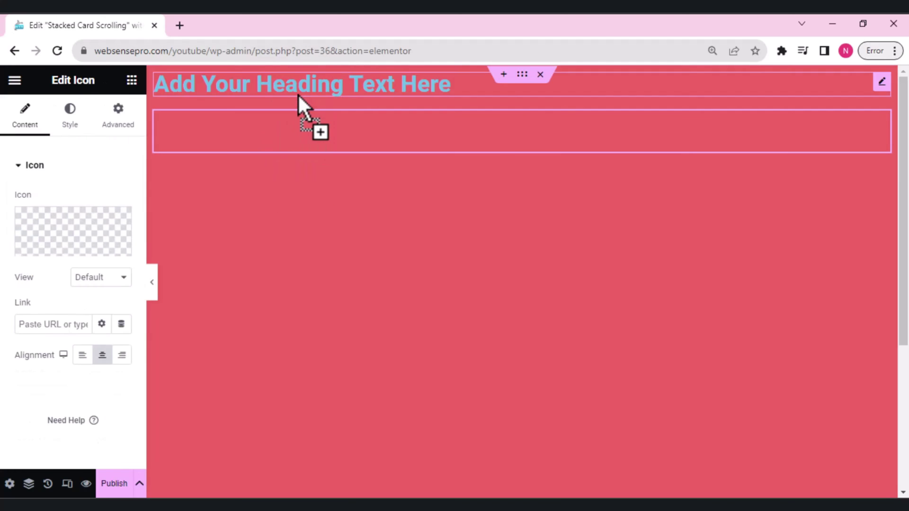
Center the container's contents by setting both Justify Content and Align Items to Center.
mouse_move(520, 76)
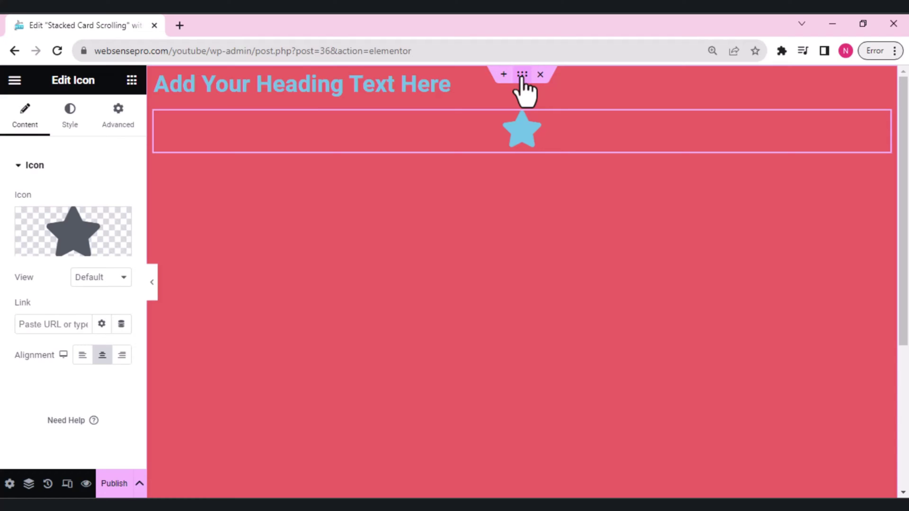
left_click(521, 76)
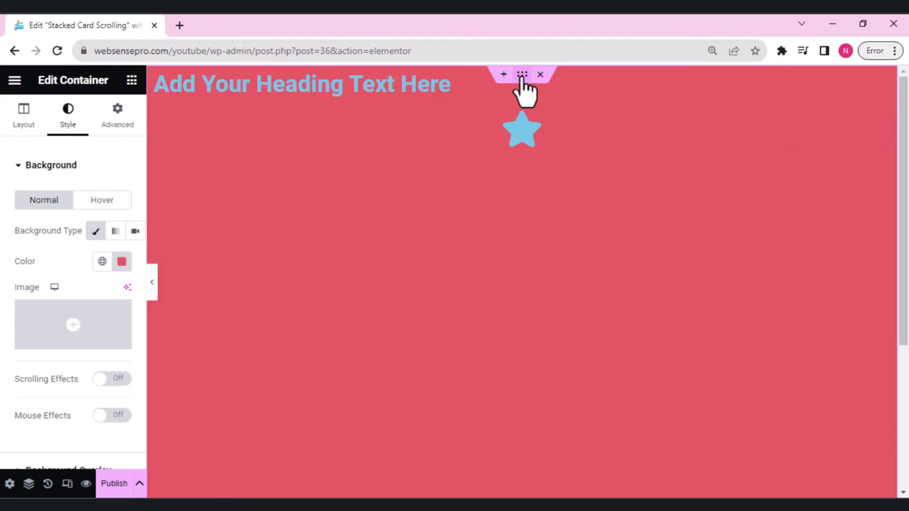
left_click(37, 129)
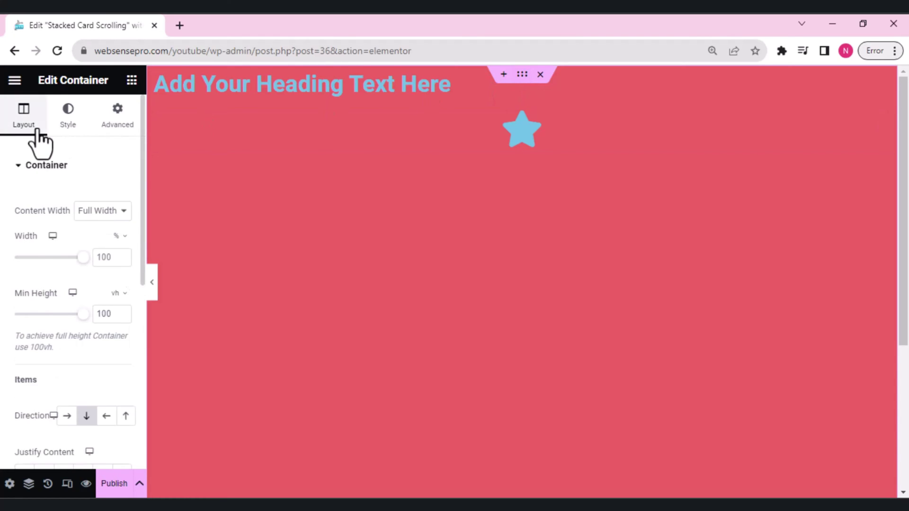
scroll(37, 128, "down", 4)
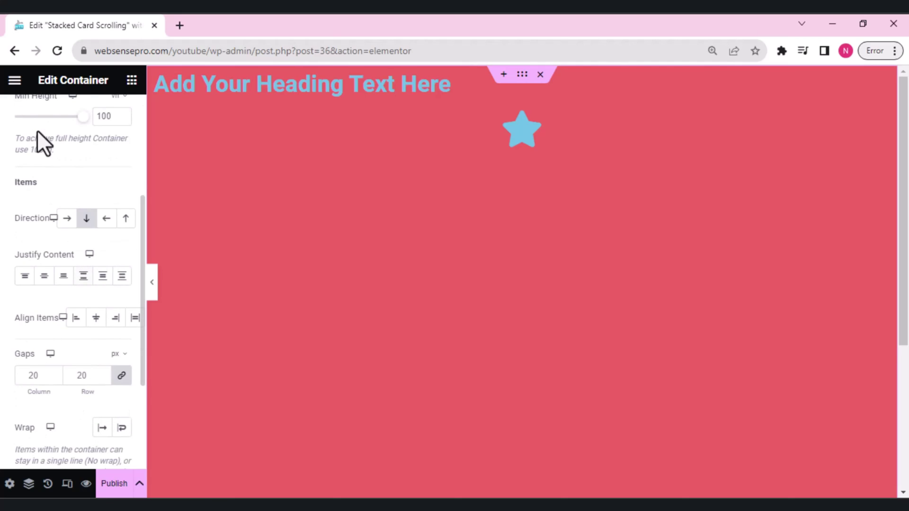
left_click(43, 277)
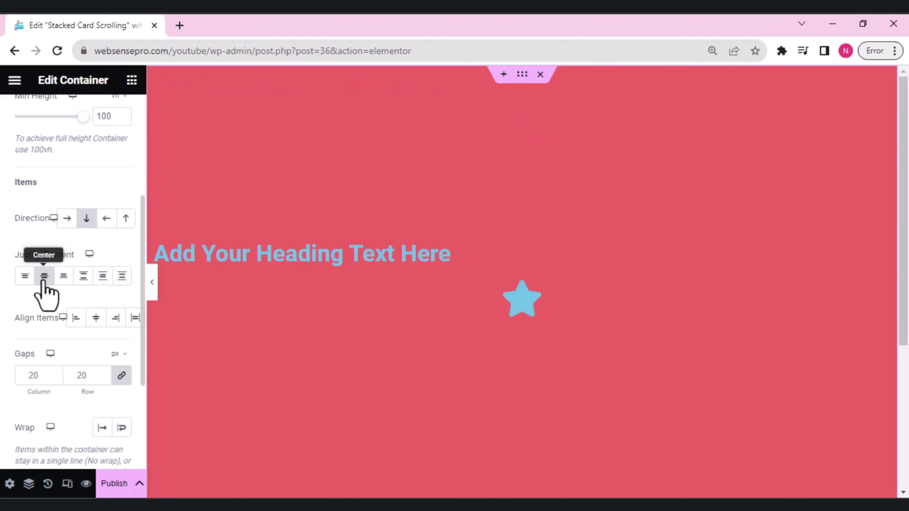
left_click(96, 319)
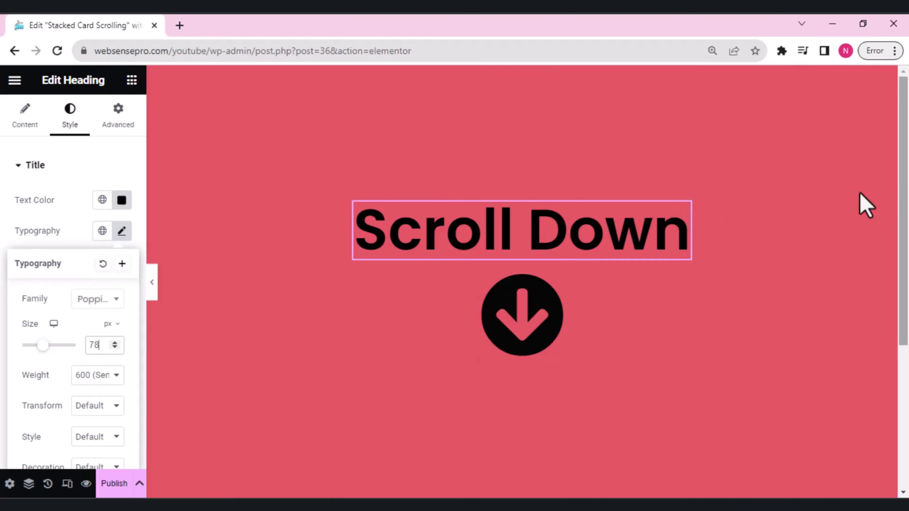
Duplicate the red container holding the Scroll Down heading and arrow icon.
scroll(904, 197, "down", 1)
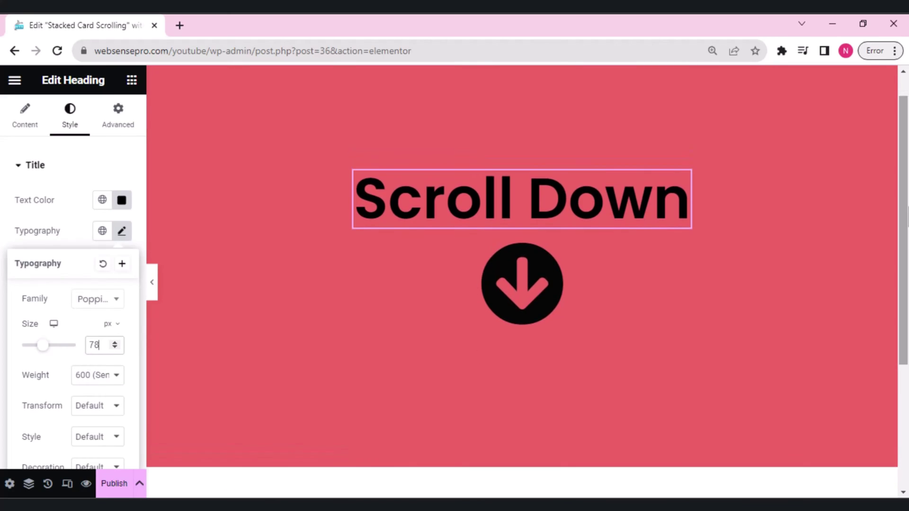
scroll(903, 197, "up", 1)
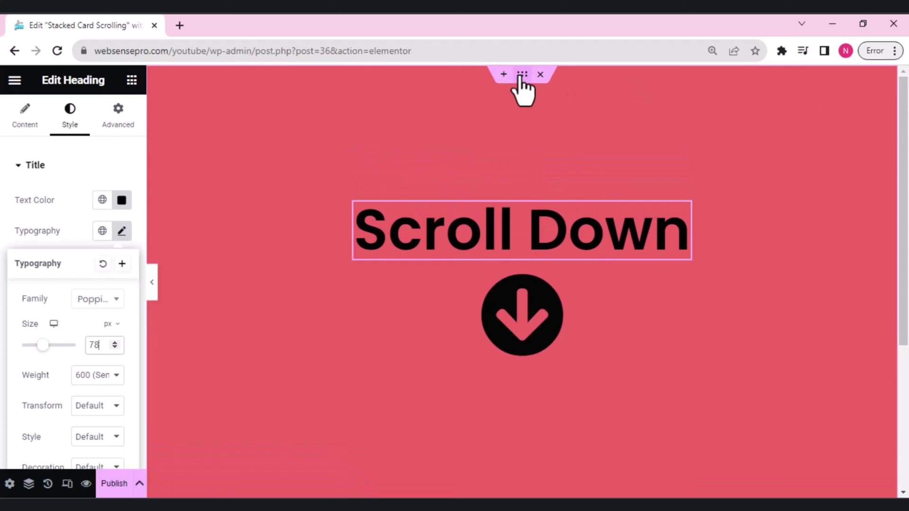
right_click(522, 76)
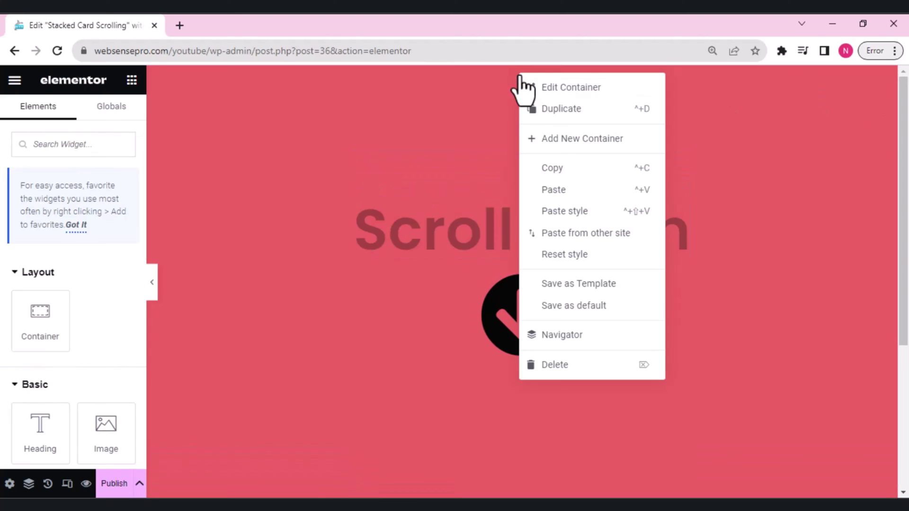
left_click(559, 109)
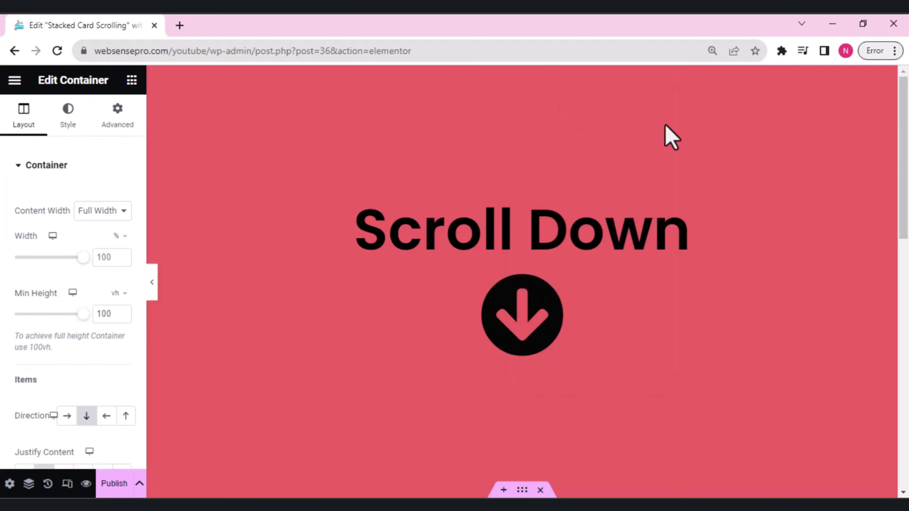
Change the heading text in the duplicated lower container to "Scroll Up".
scroll(700, 360, "down", 6)
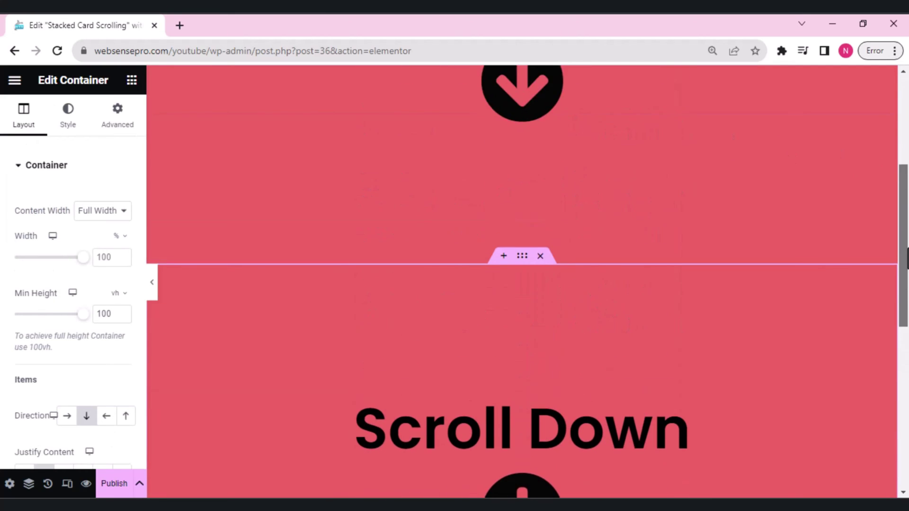
left_click(623, 389)
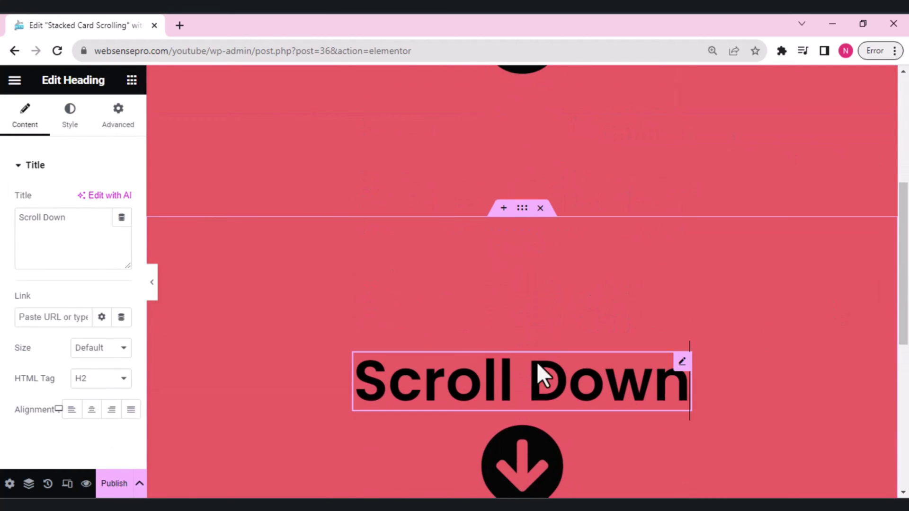
left_click_drag(72, 217, 44, 217)
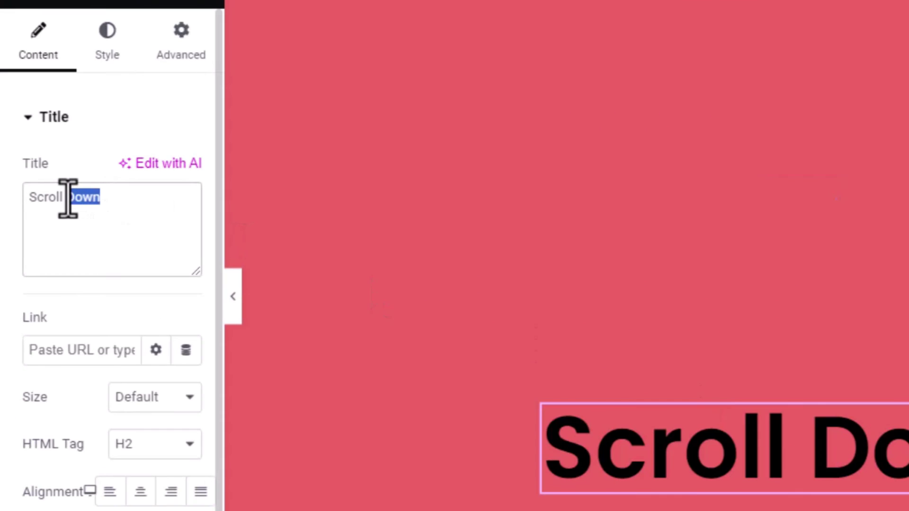
key("BackSpace")
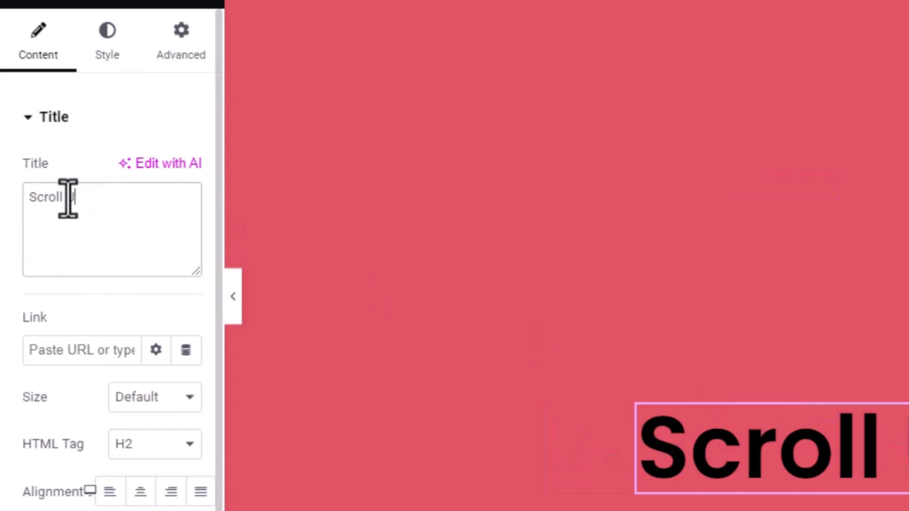
type("Up")
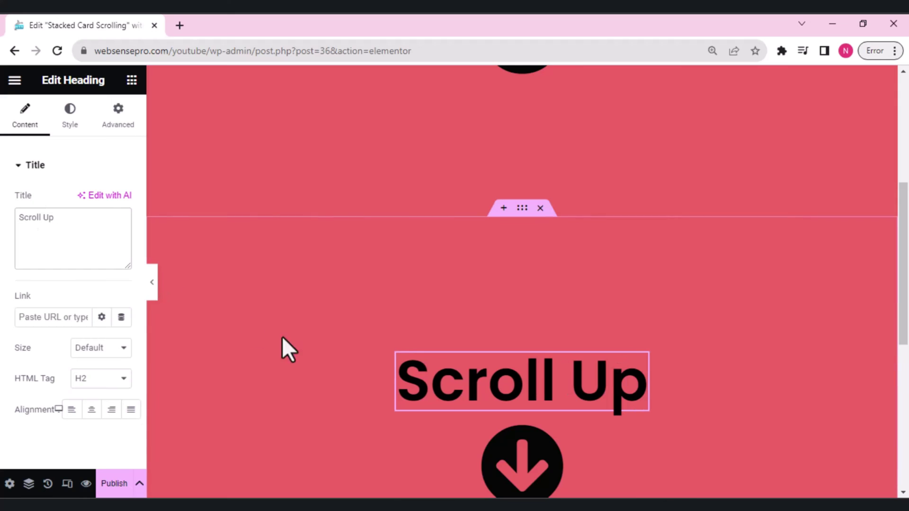
Replace the icon under the Scroll Up heading with the first circled upward arrow from the icon library.
left_click(515, 453)
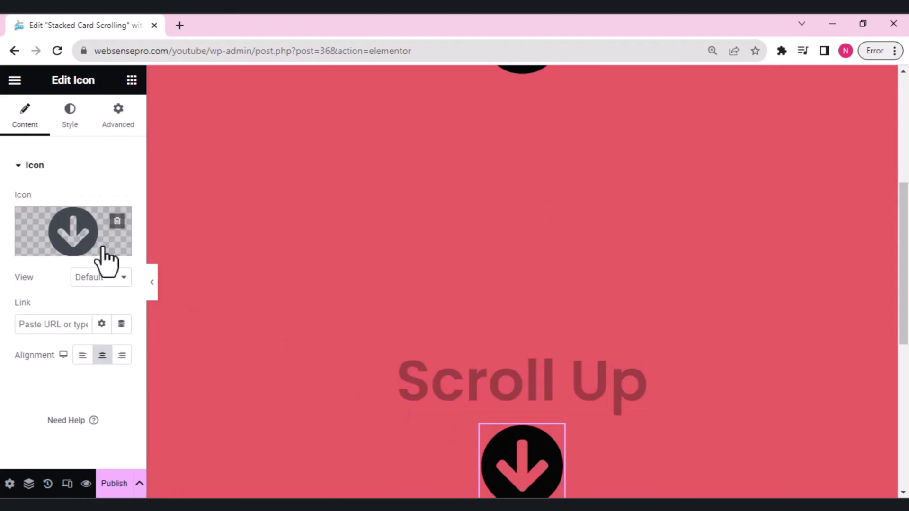
left_click(42, 226)
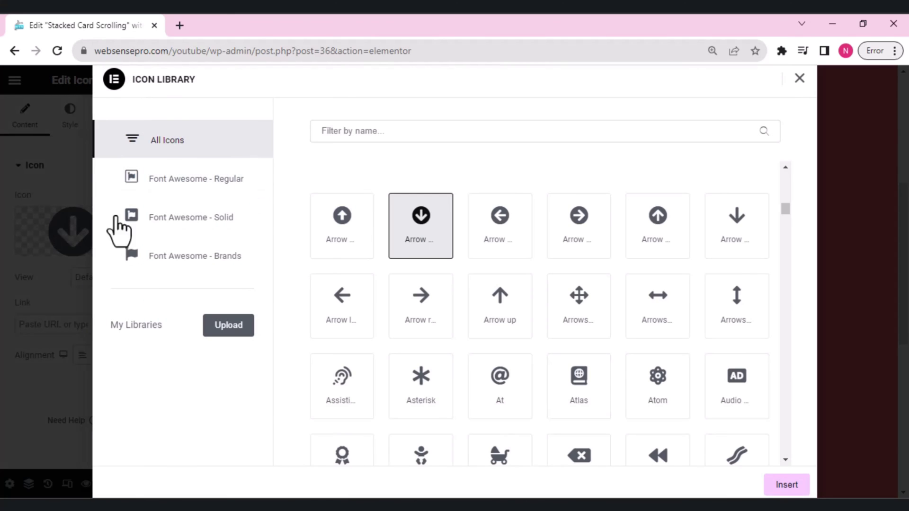
left_click(350, 236)
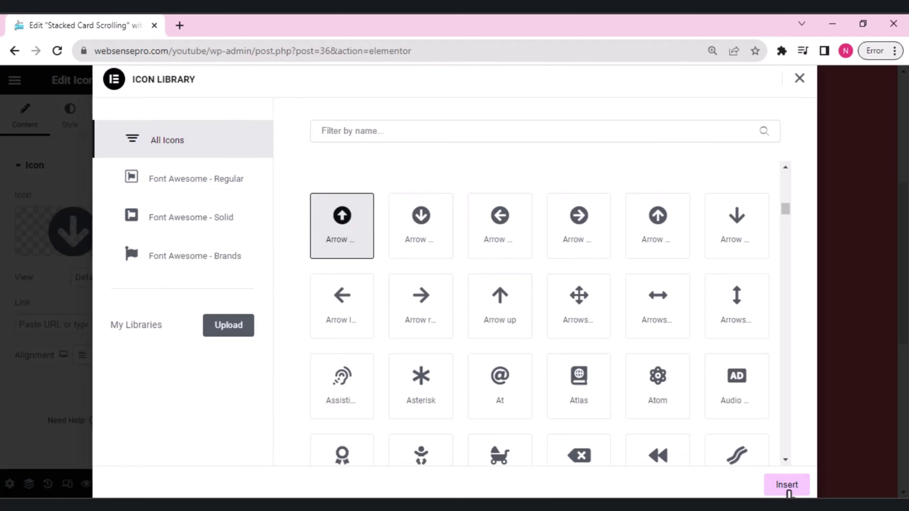
left_click(787, 482)
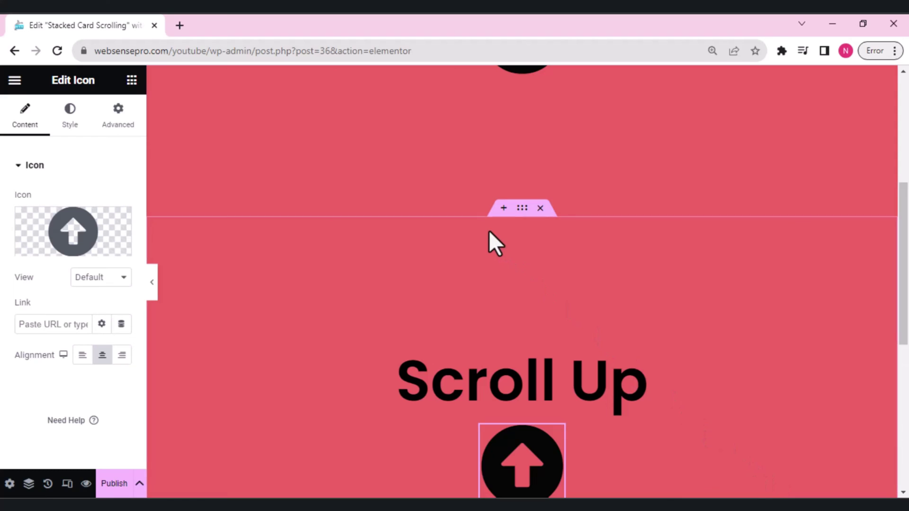
Add a new single-column container with downward direction between the Scroll Down and Scroll Up containers.
left_click(503, 209)
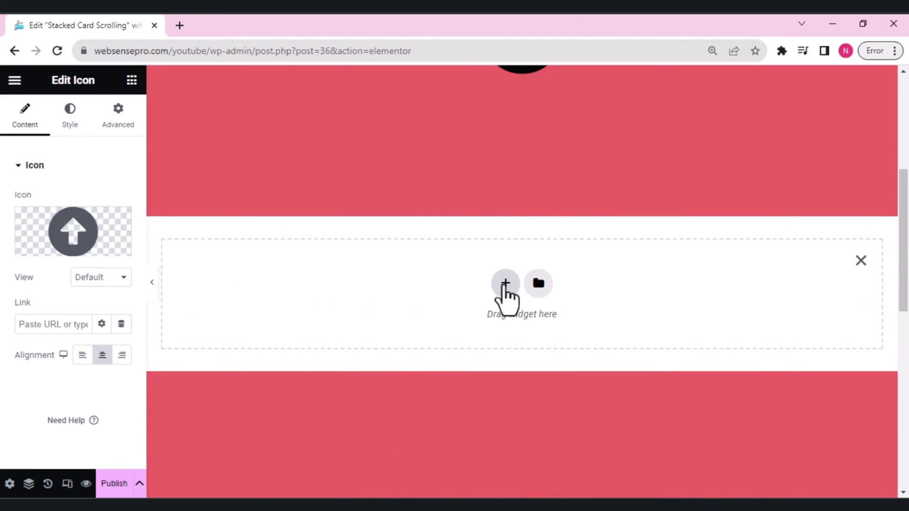
left_click(505, 283)
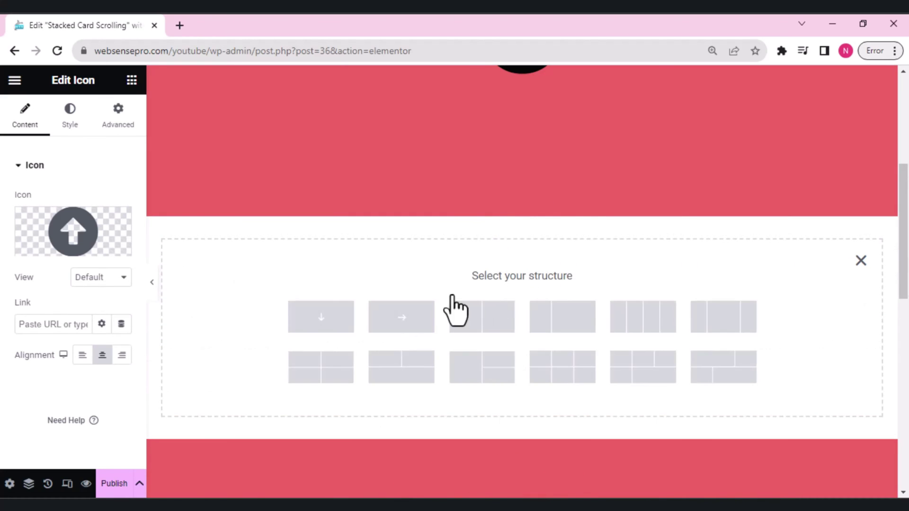
left_click(321, 317)
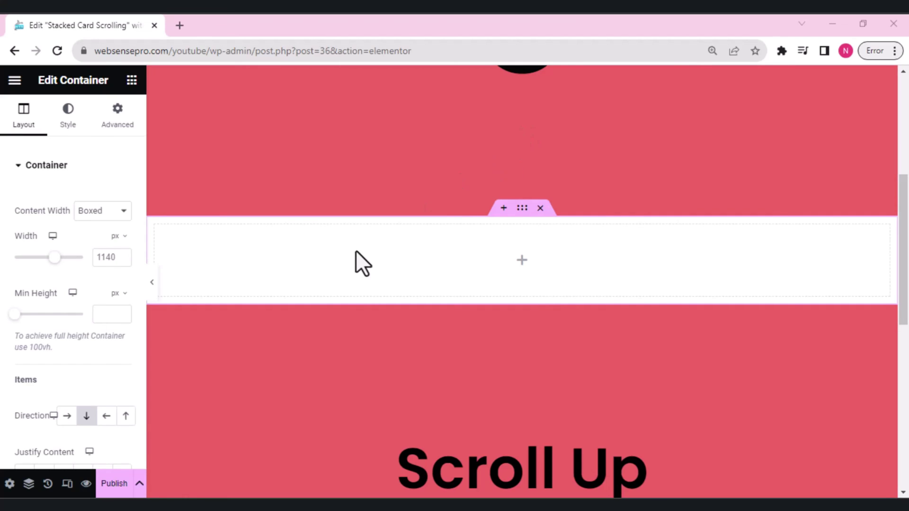
Set the new middle container's content width to Full Width and its minimum height to 100 vh.
left_click(105, 211)
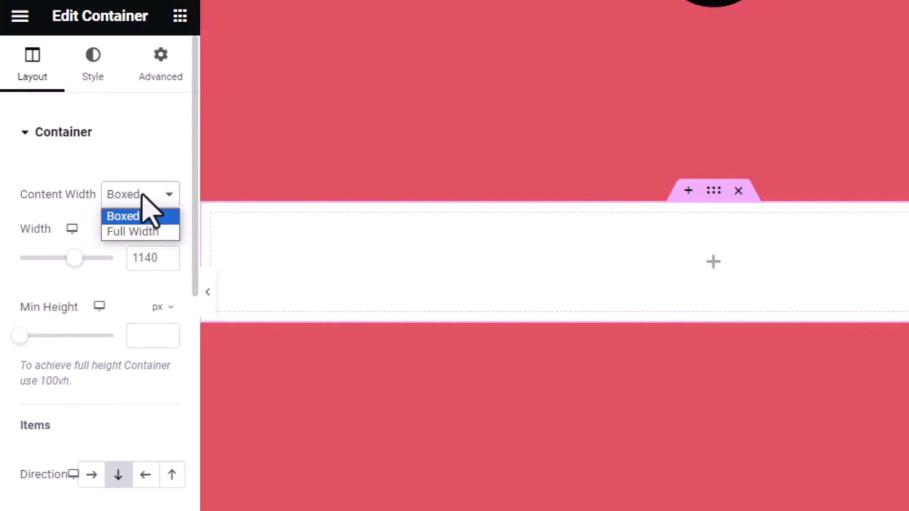
left_click(139, 232)
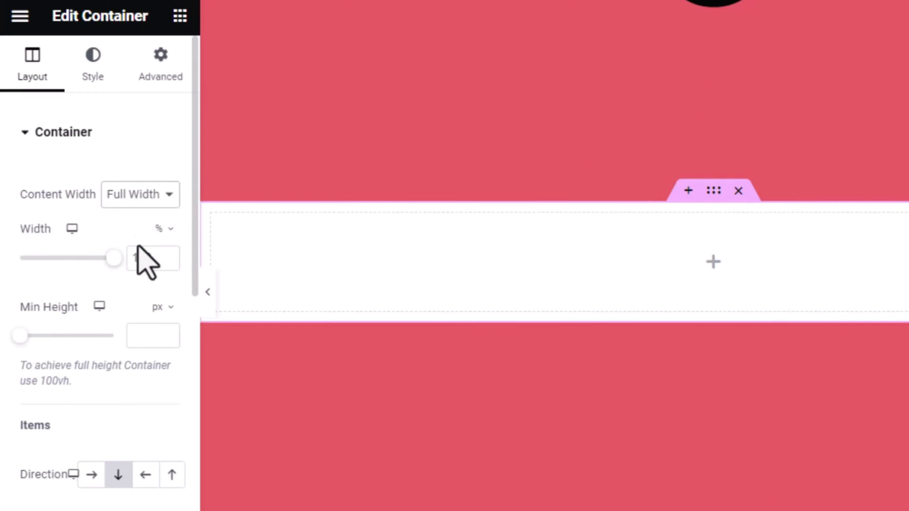
left_click(158, 309)
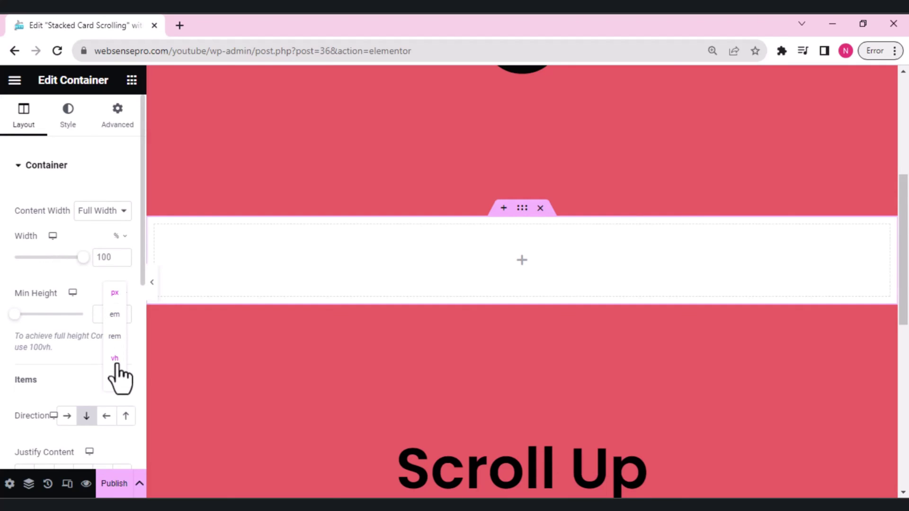
left_click(115, 362)
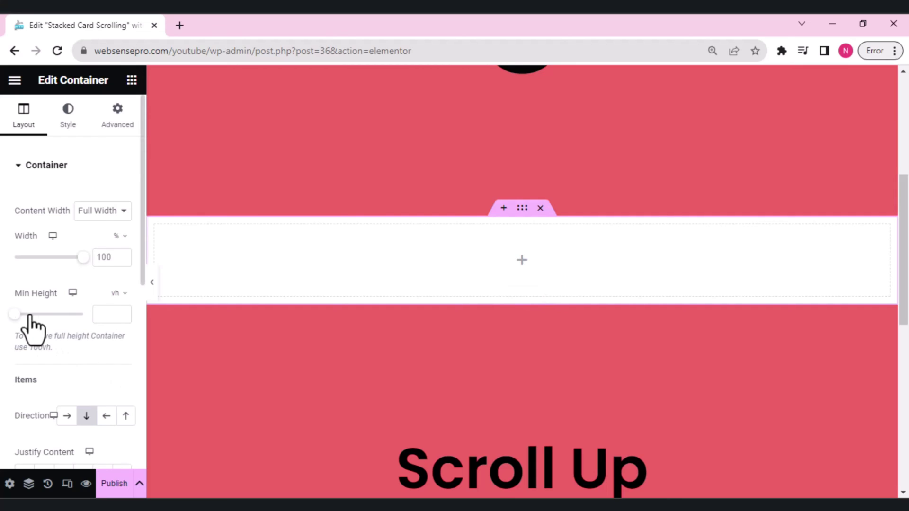
left_click_drag(29, 316, 97, 324)
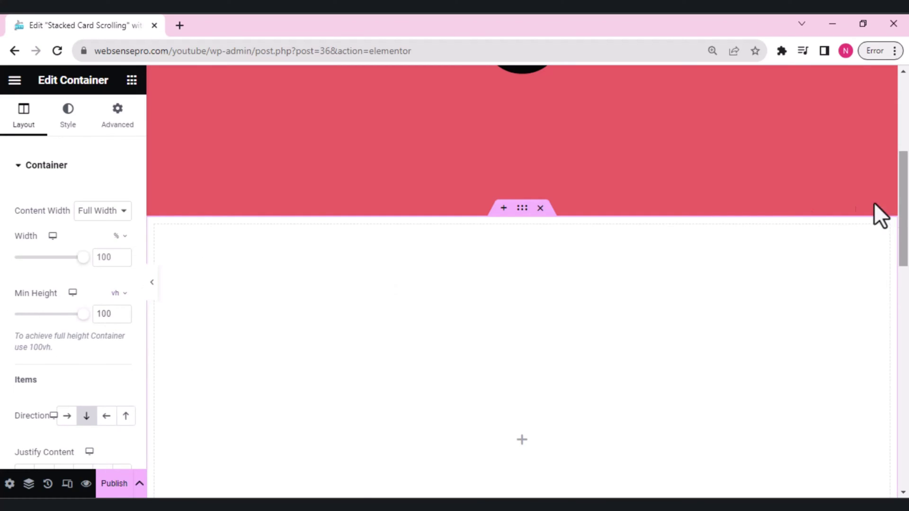
Nest a container inside the white middle container, and another container inside that nested one.
scroll(880, 215, "down", 3)
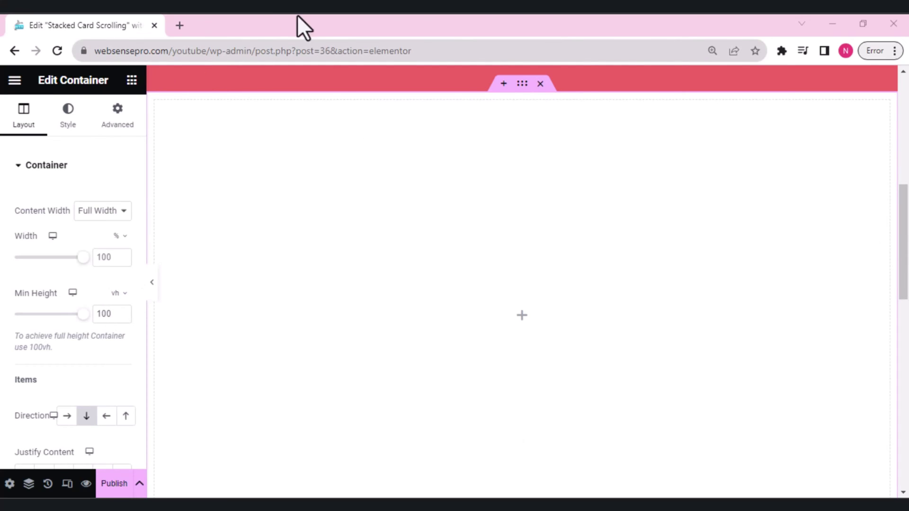
left_click(132, 80)
left_click_drag(37, 308, 475, 275)
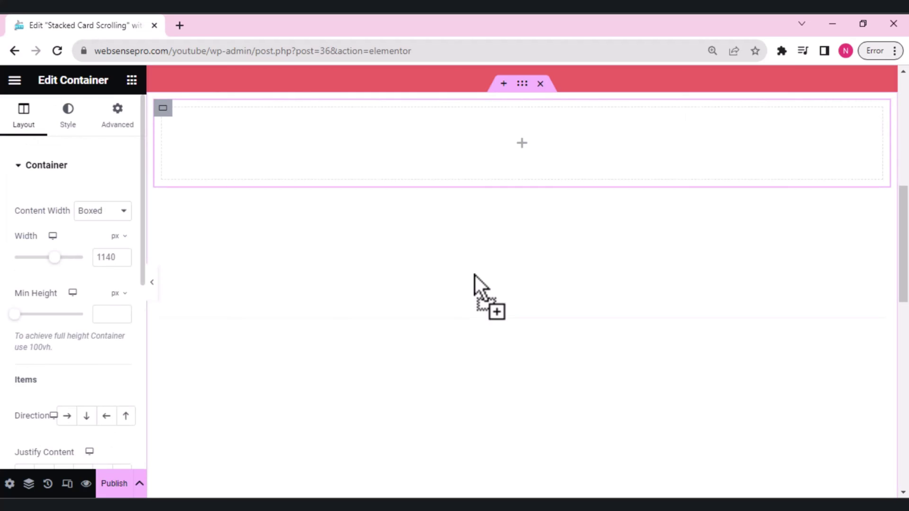
left_click(130, 88)
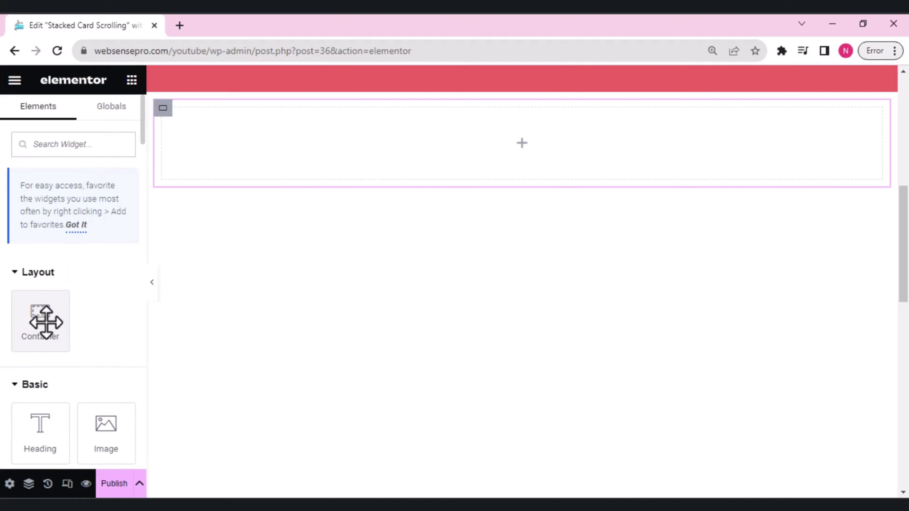
left_click_drag(46, 322, 257, 135)
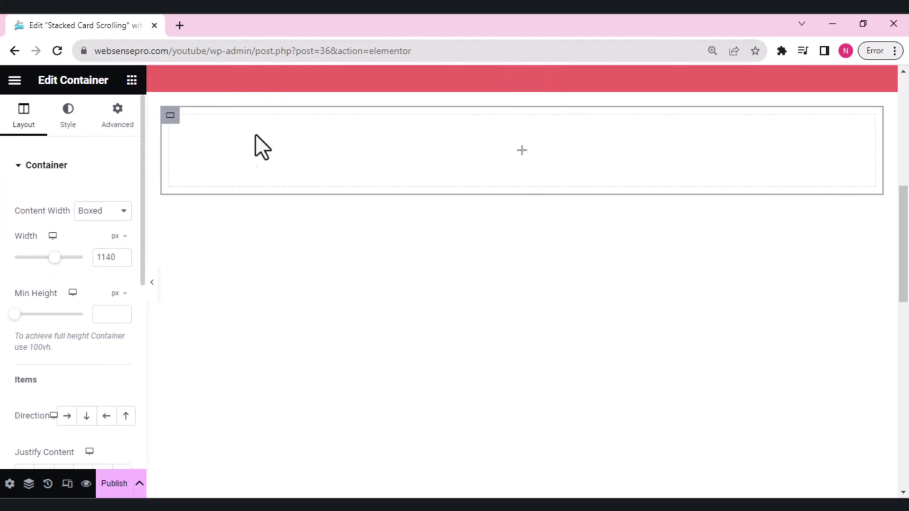
Set the innermost container's width to 50%.
left_click(117, 239)
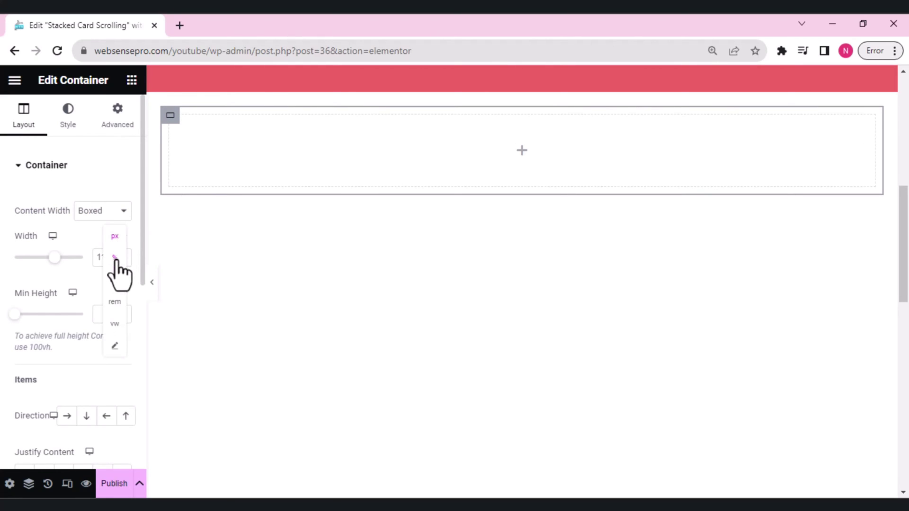
left_click(115, 258)
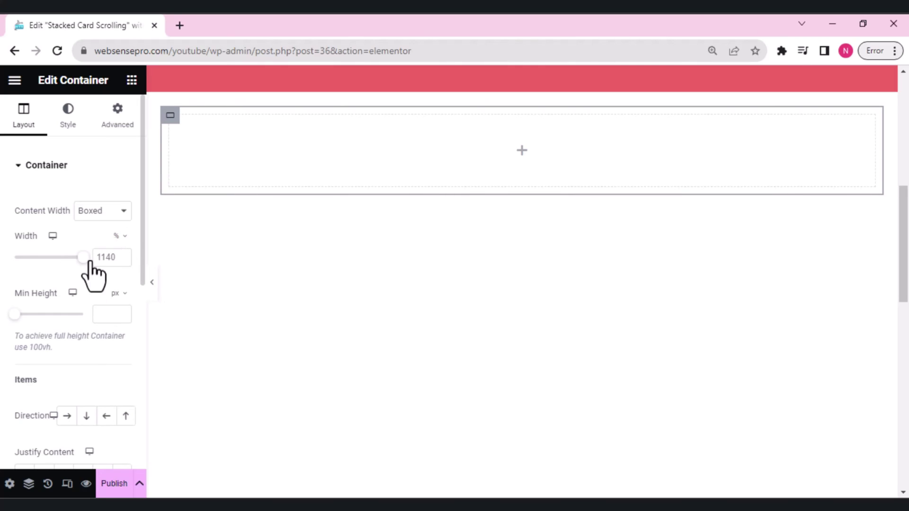
left_click_drag(82, 259, 49, 260)
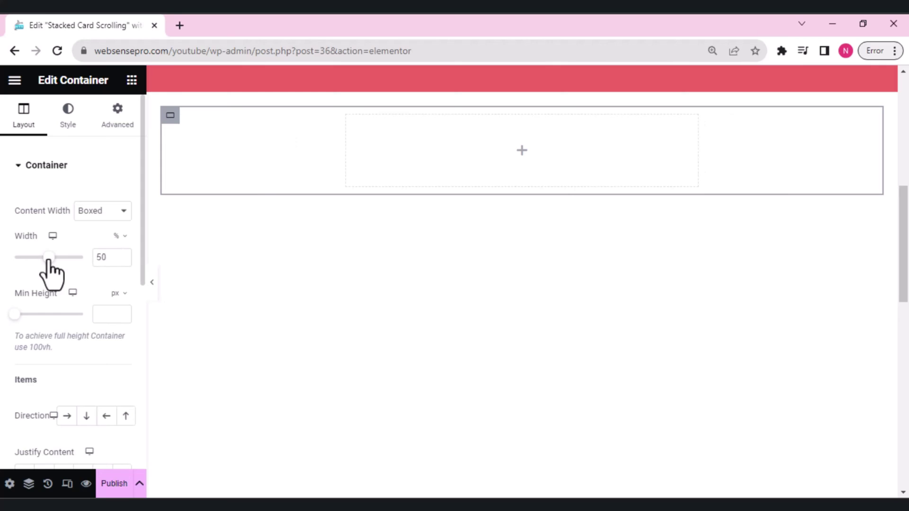
Duplicate the innermost 50% container using the Navigator.
right_click(361, 129)
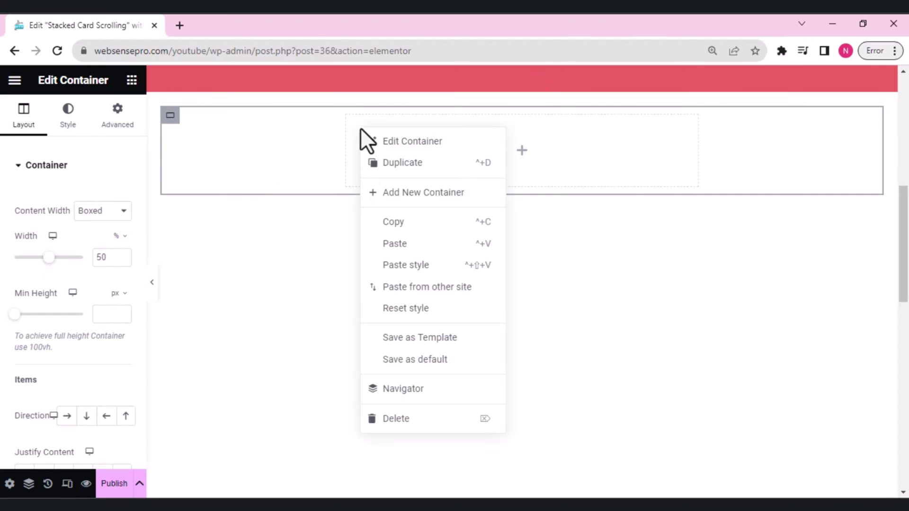
left_click(404, 388)
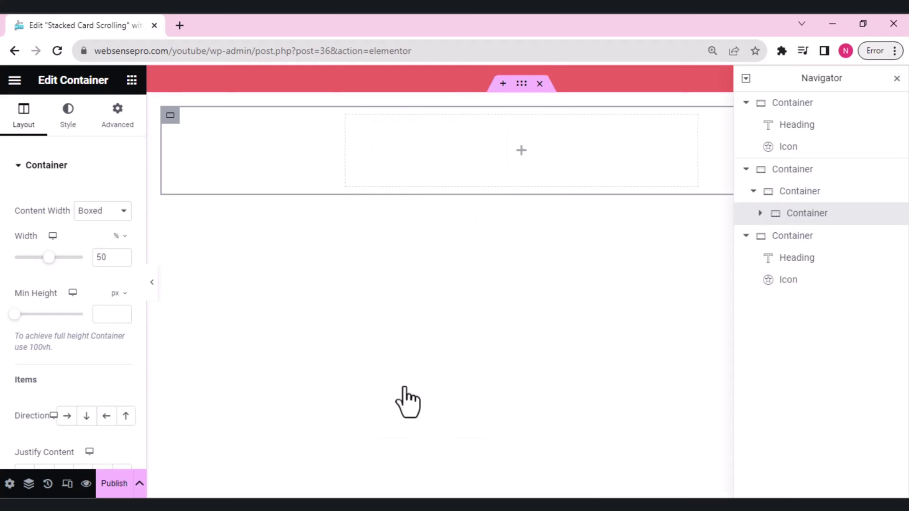
right_click(796, 221)
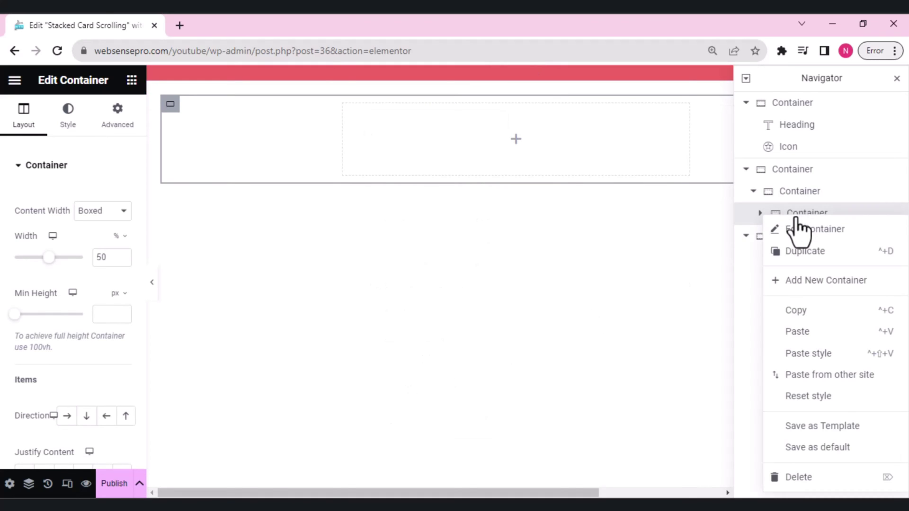
left_click(798, 257)
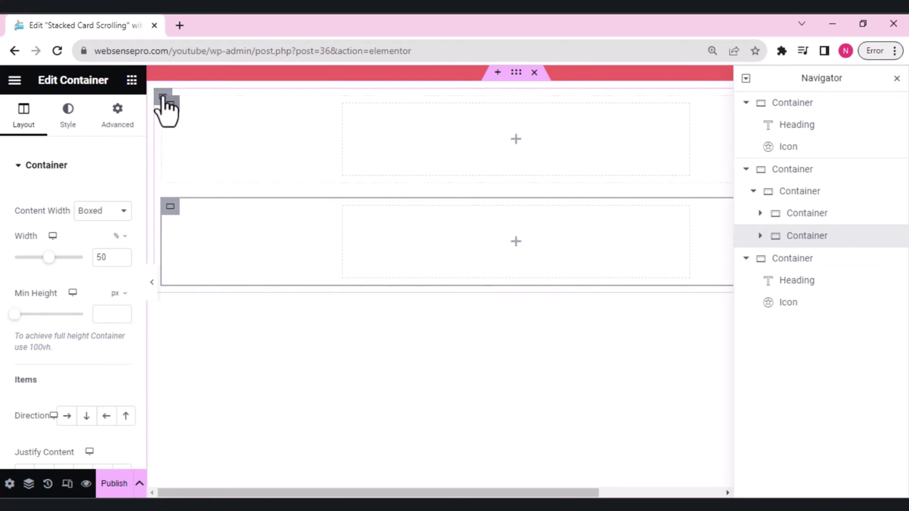
Set the parent of the two 50% containers to horizontal row direction with a minimum height of 100 vh.
left_click(771, 193)
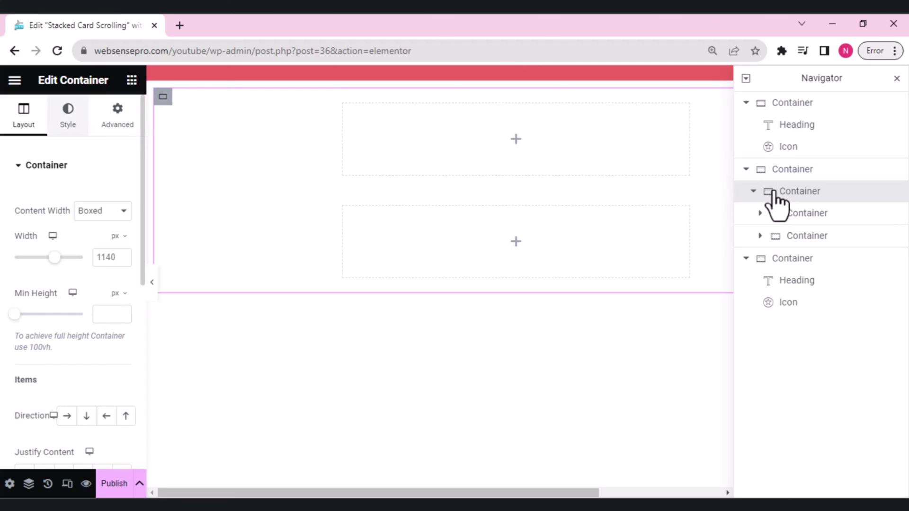
left_click(67, 416)
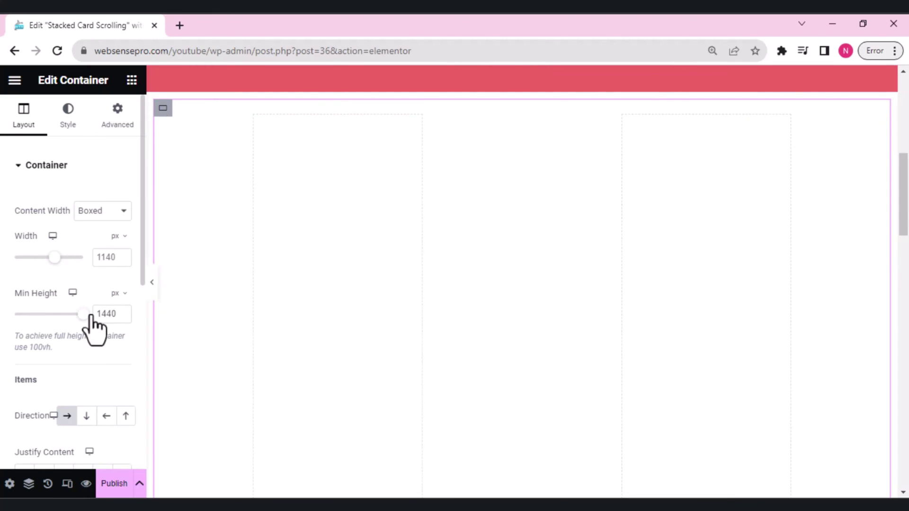
left_click(156, 297)
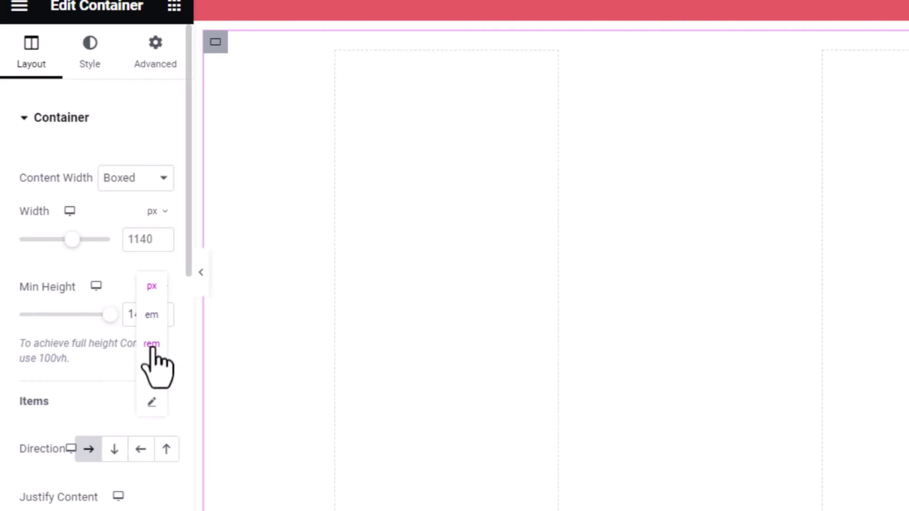
left_click(151, 376)
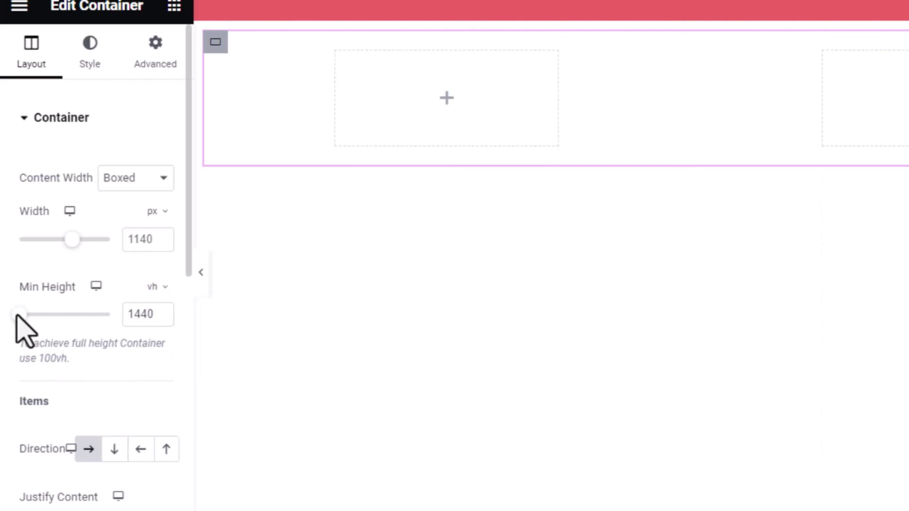
left_click_drag(29, 317, 118, 325)
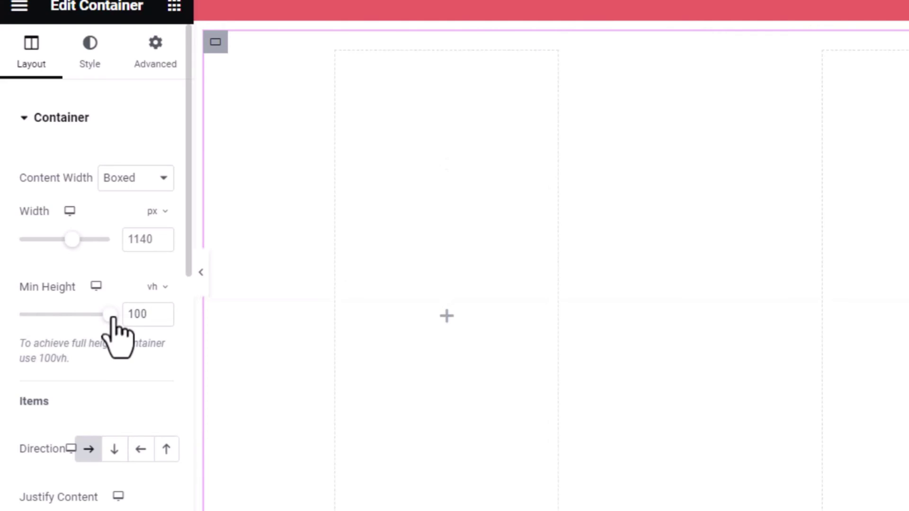
Give the left 50% container a classic background in near-black #101010.
mouse_move(903, 284)
left_mouse_down()
mouse_move(903, 341)
mouse_move(904, 278)
left_mouse_up()
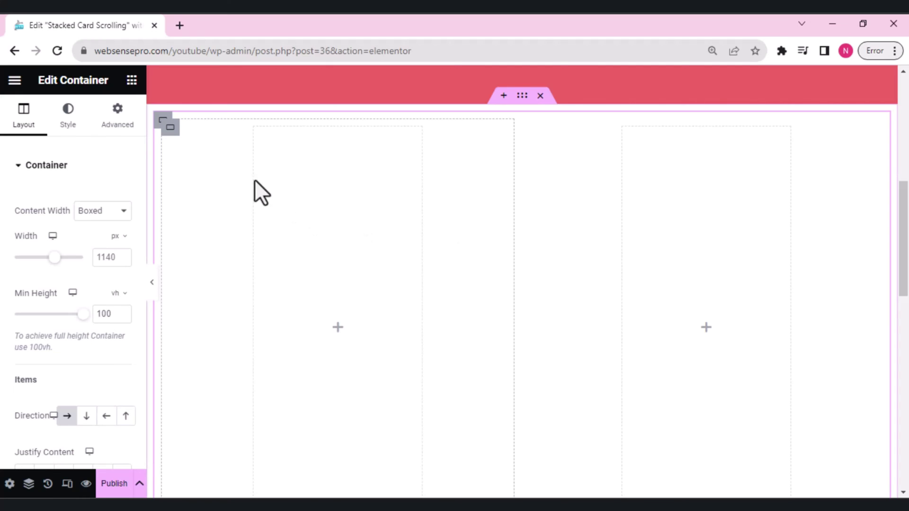
left_click(171, 129)
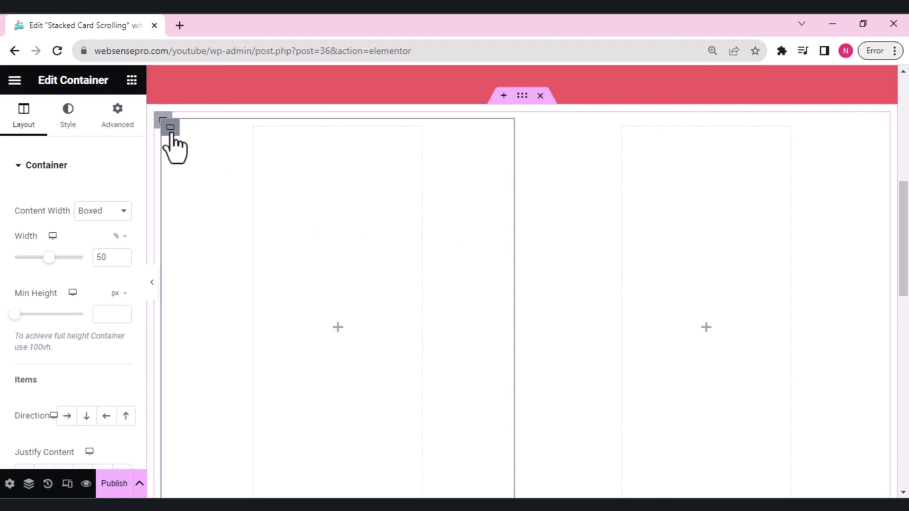
left_click(54, 122)
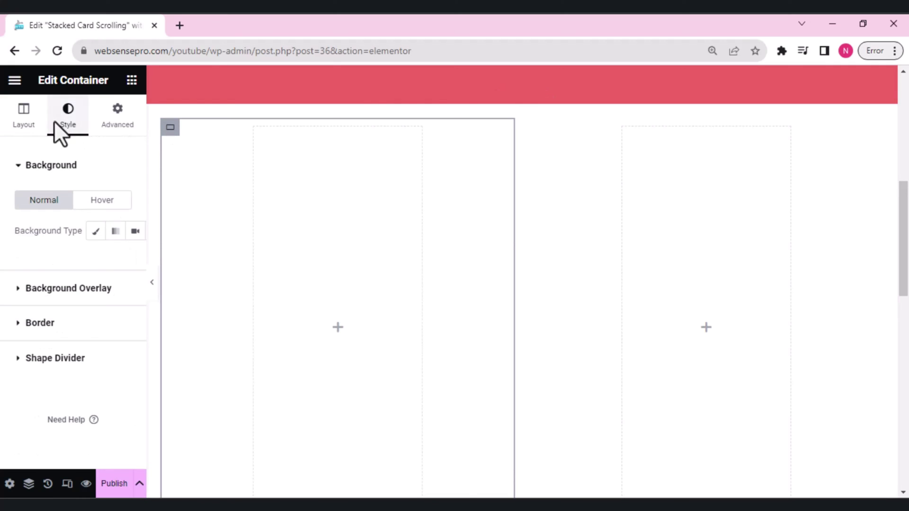
left_click(97, 231)
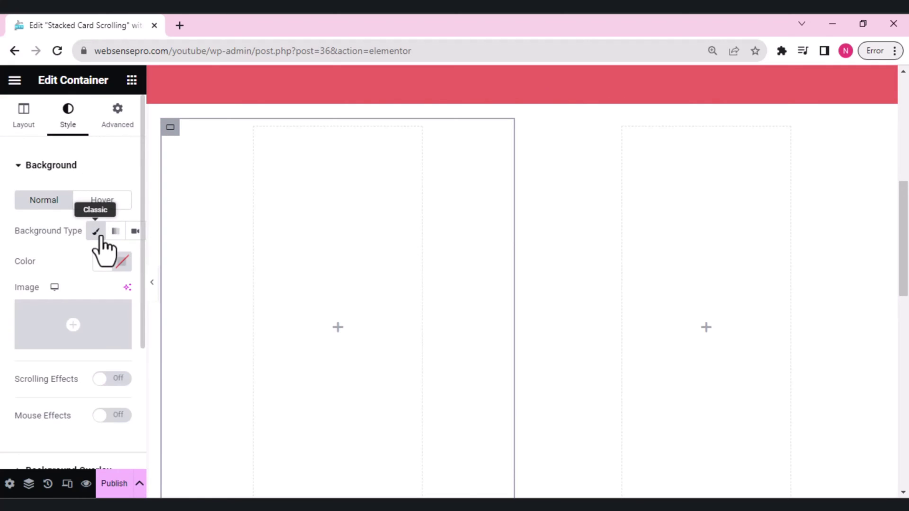
left_click(123, 262)
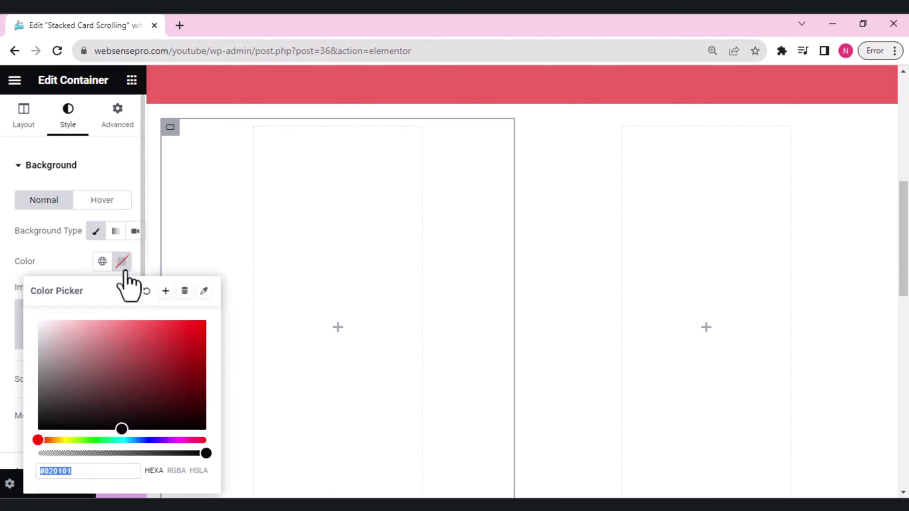
left_click(92, 338)
mouse_move(93, 339)
left_mouse_down()
mouse_move(53, 377)
mouse_move(42, 424)
left_mouse_up()
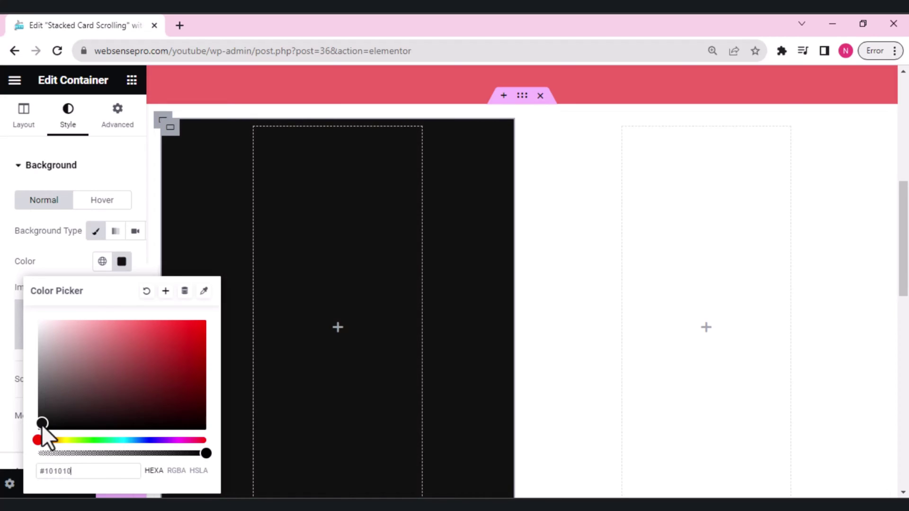
left_click(205, 211)
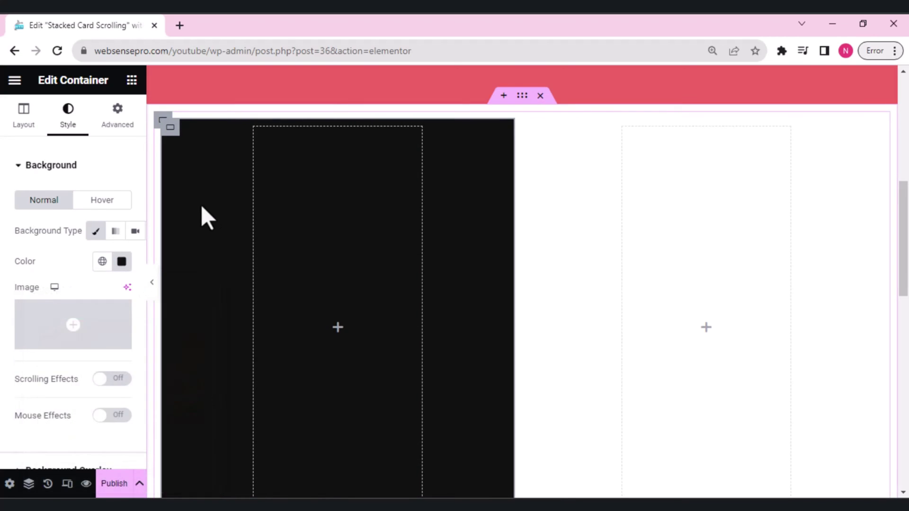
Add a Heading widget to the left 50% container and place a Text Editor widget beneath it.
left_click(131, 81)
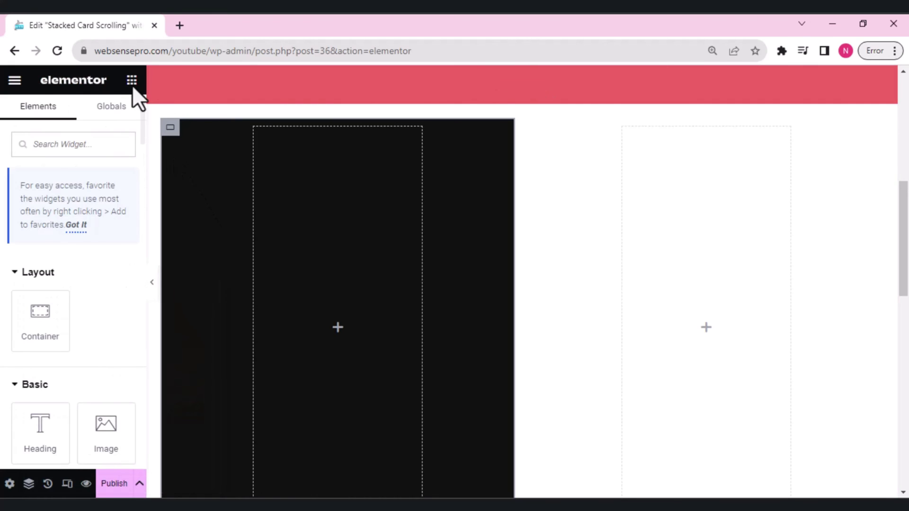
left_click_drag(27, 435, 283, 352)
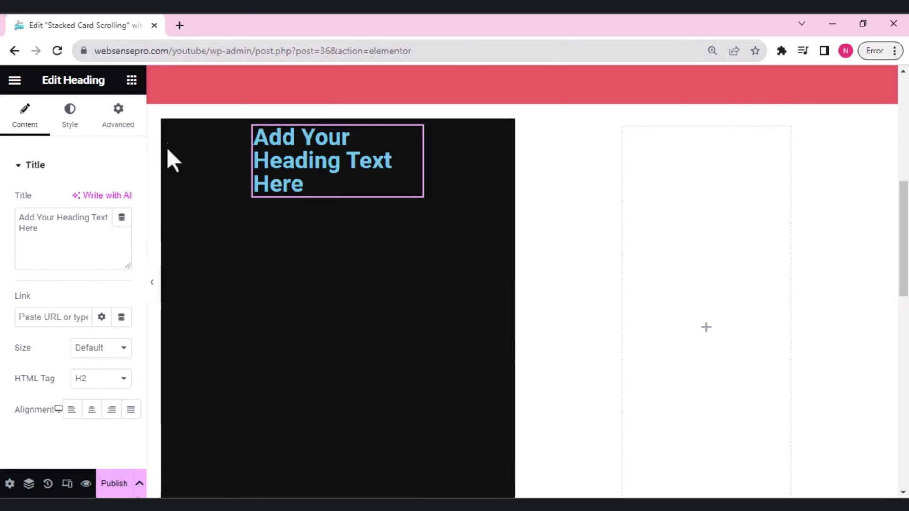
left_click(131, 82)
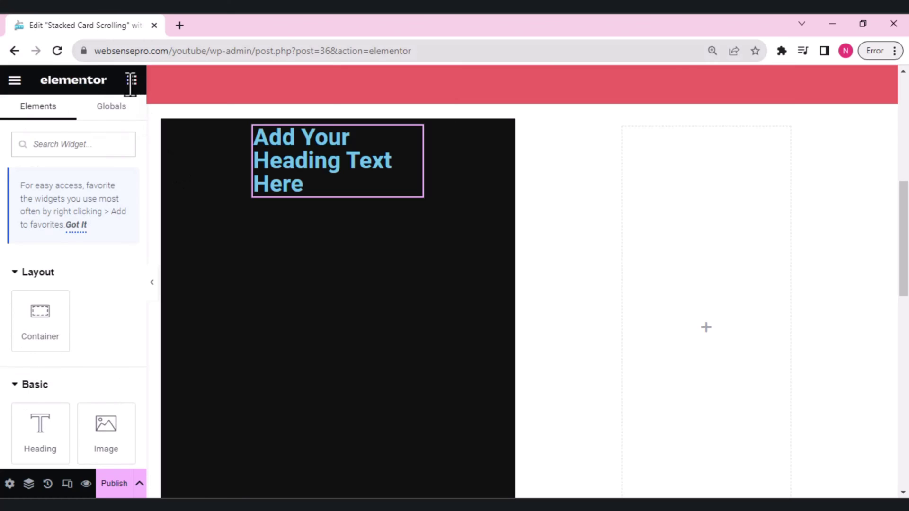
type("text")
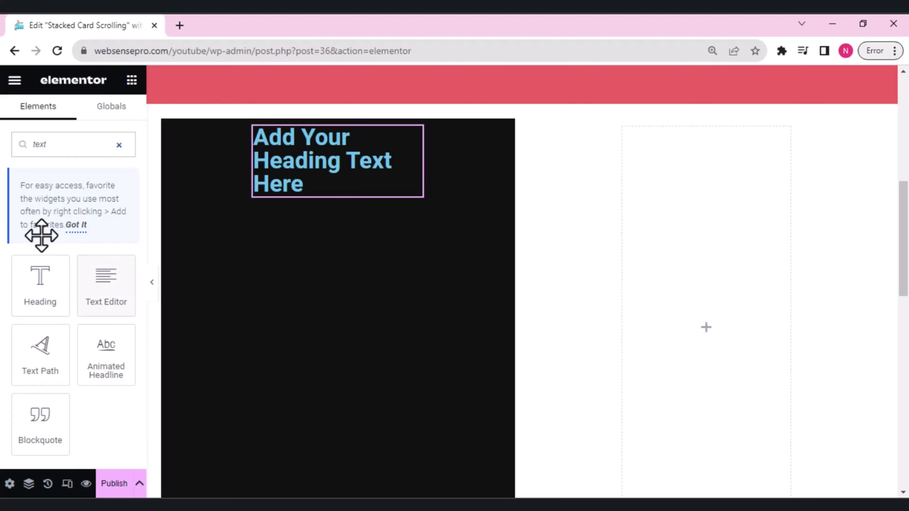
left_click_drag(93, 288, 293, 191)
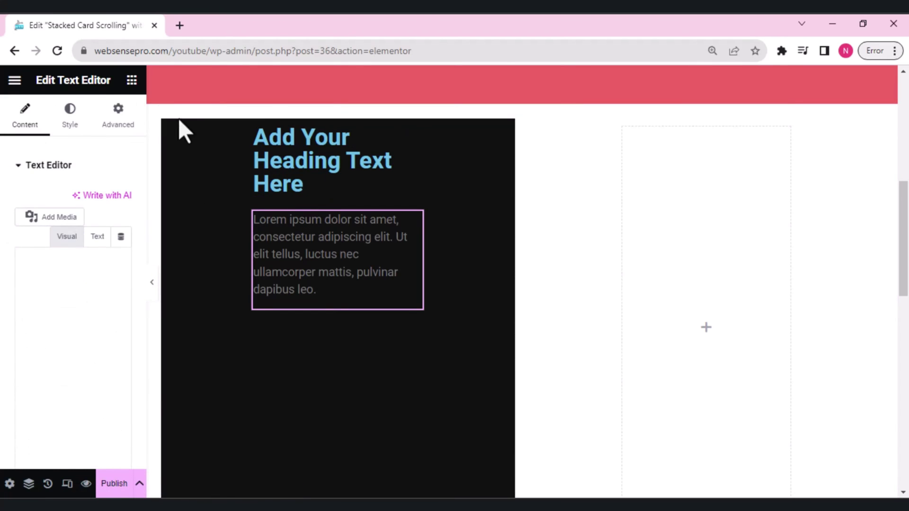
Add a Button widget below the text paragraph in the left 50% container.
left_click(131, 81)
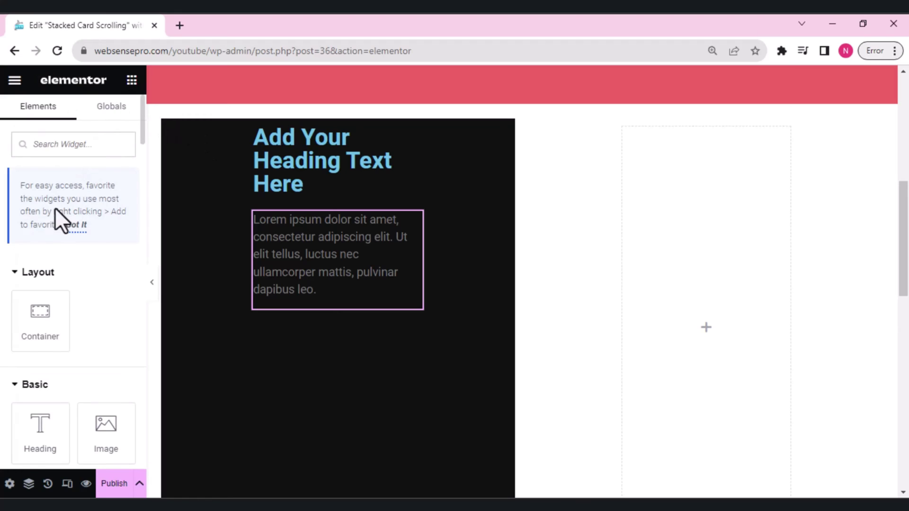
type("b")
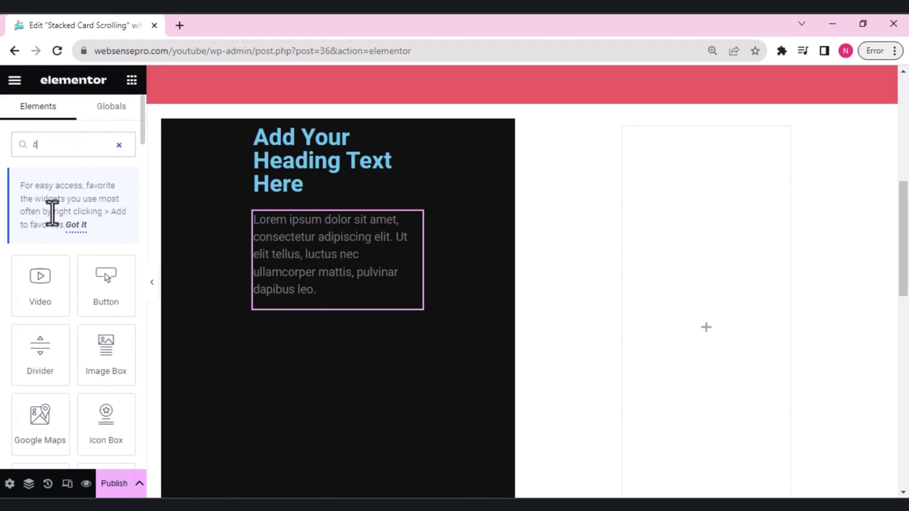
type("utt")
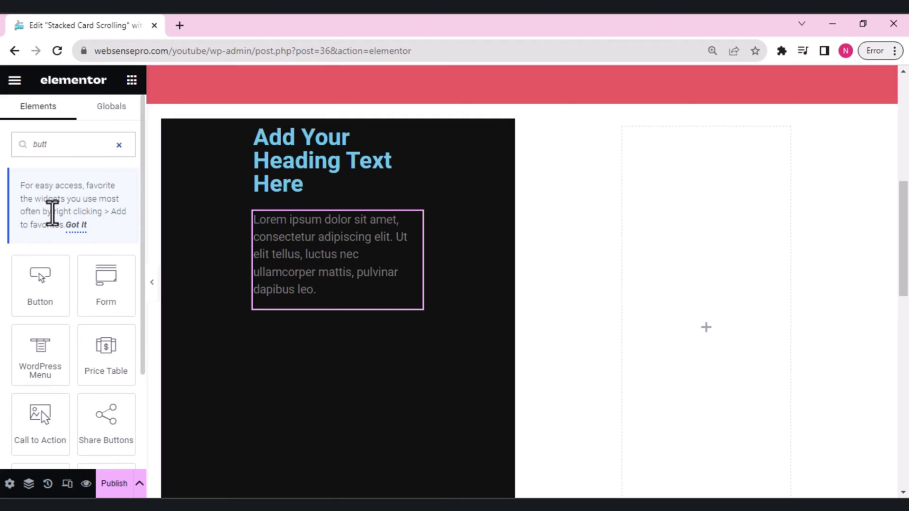
left_click_drag(30, 284, 341, 312)
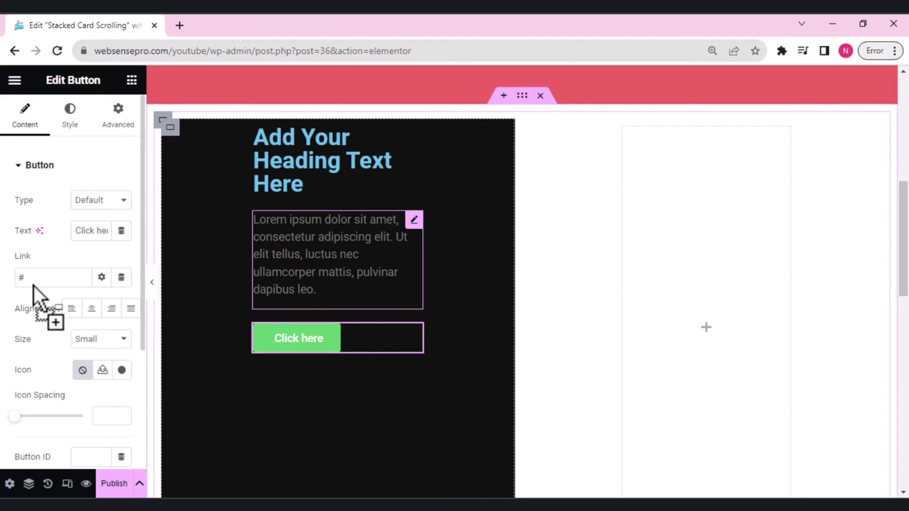
left_click_drag(34, 286, 334, 302)
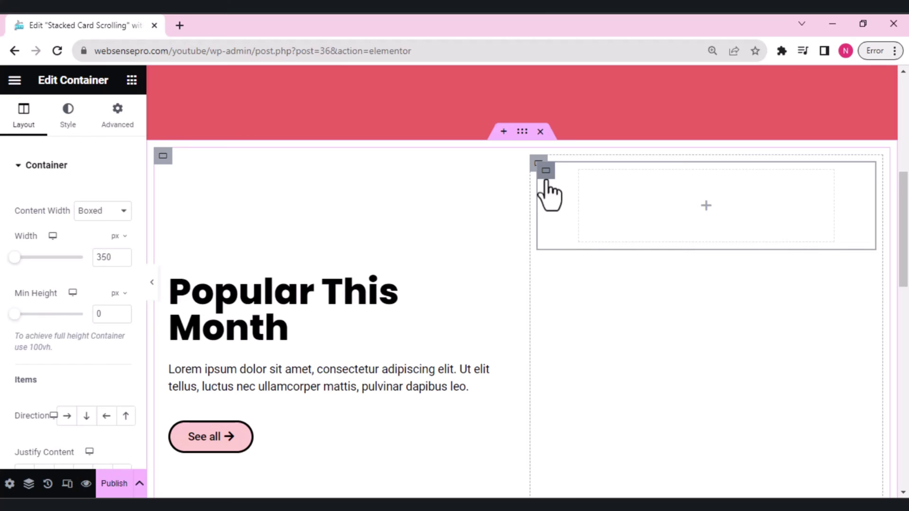
Set the inner container in the right column to full-width content, 350 px wide with a 350 px minimum height.
left_click(99, 211)
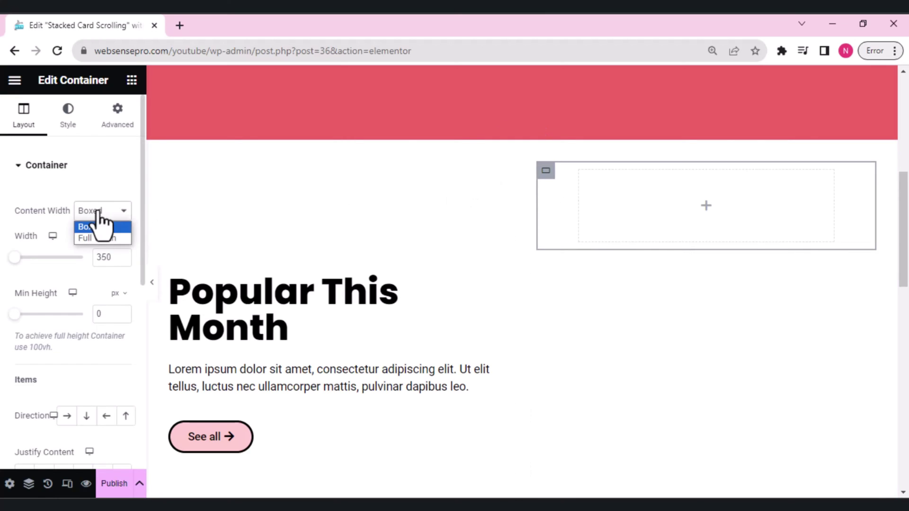
left_click(95, 236)
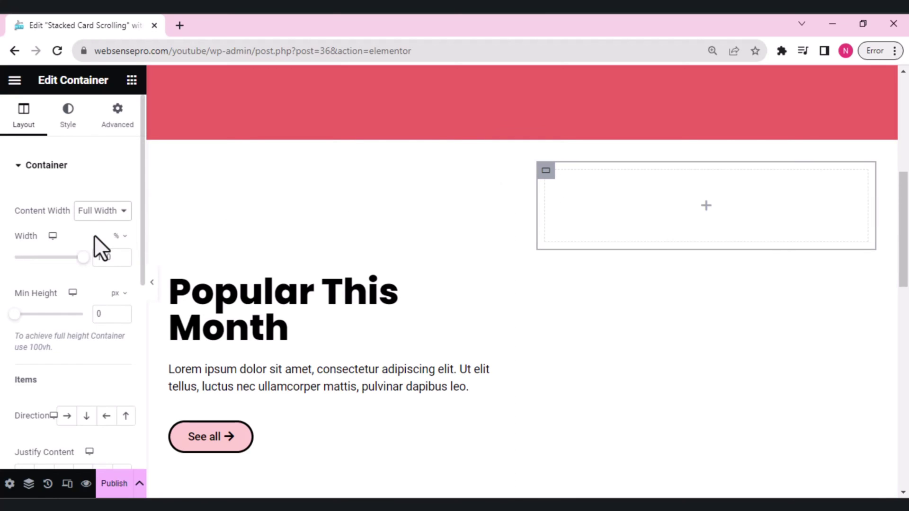
left_click(119, 236)
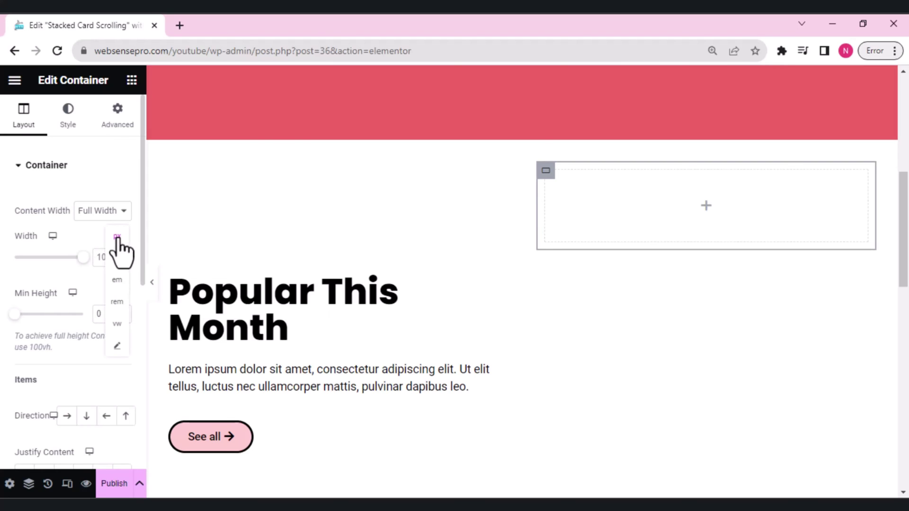
left_click(117, 236)
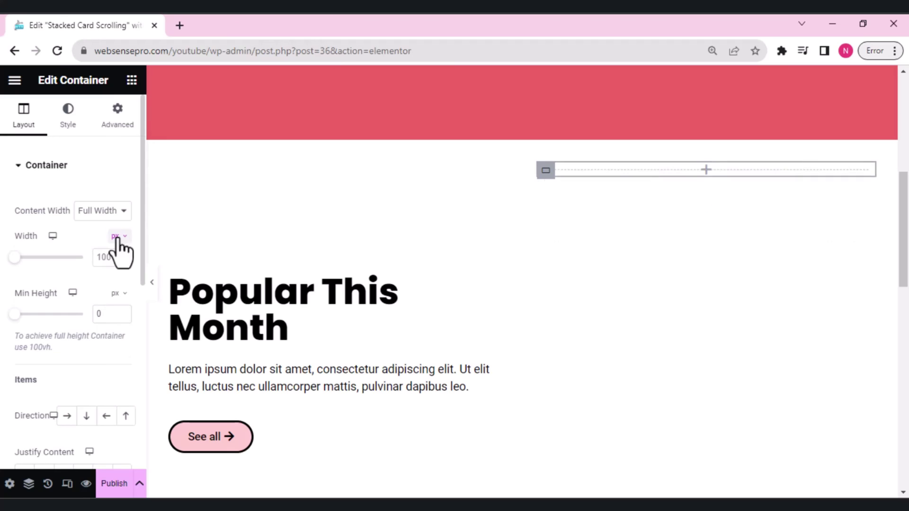
left_click(106, 259)
type("350")
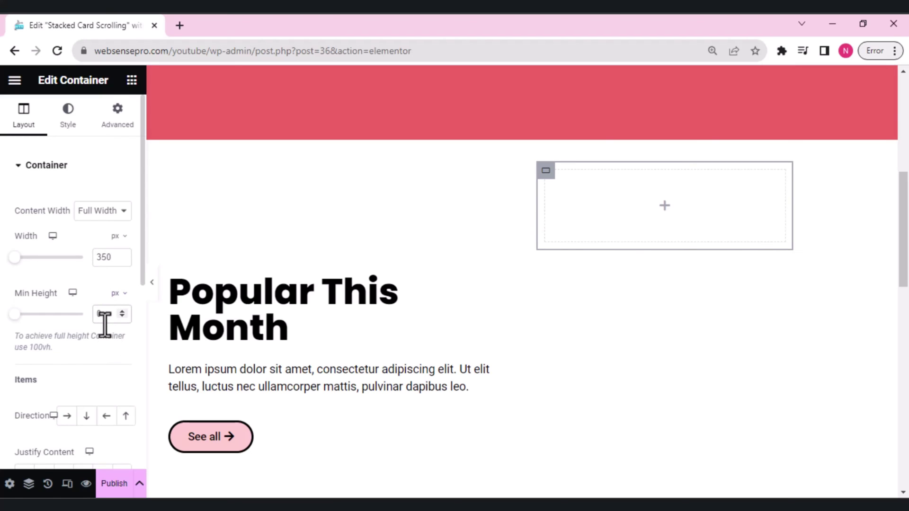
type("350")
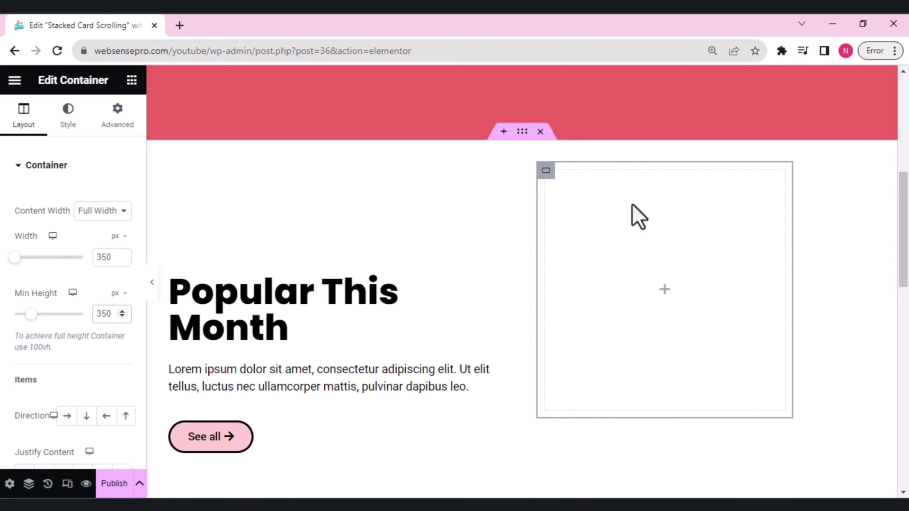
Centre the contents of the right 50% container using centred Justify Content and centred Align Items.
left_click(536, 172)
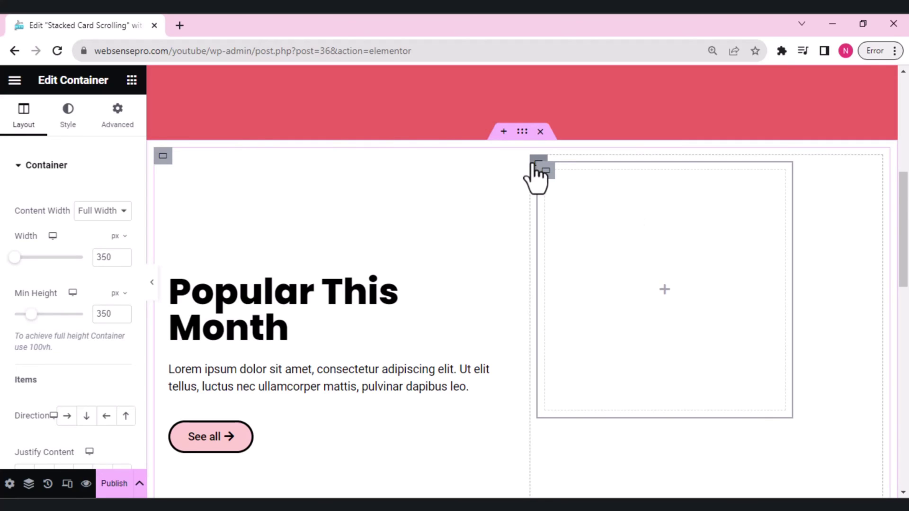
left_click(537, 163)
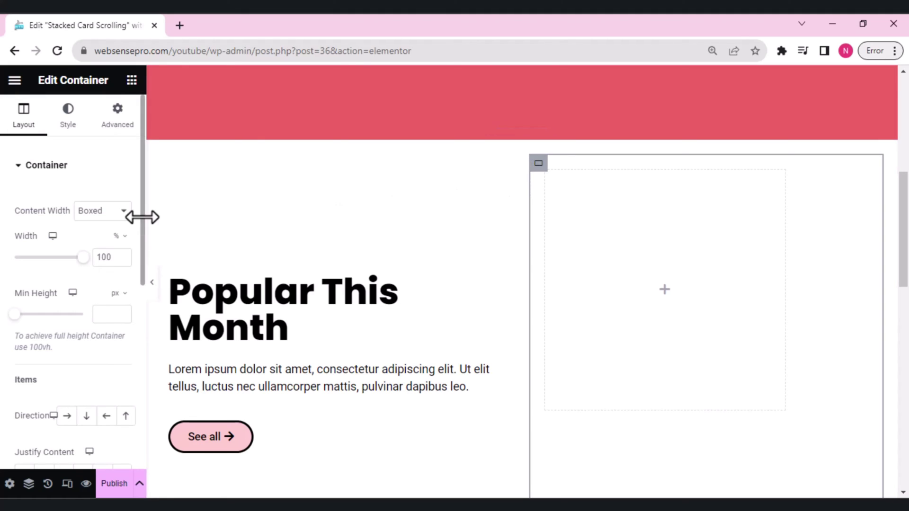
left_click_drag(141, 217, 137, 314)
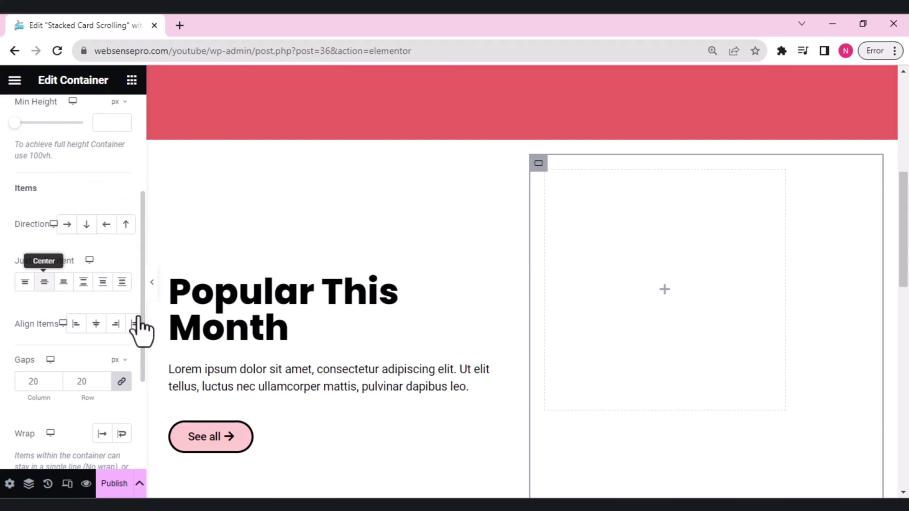
left_click(43, 283)
left_click(100, 331)
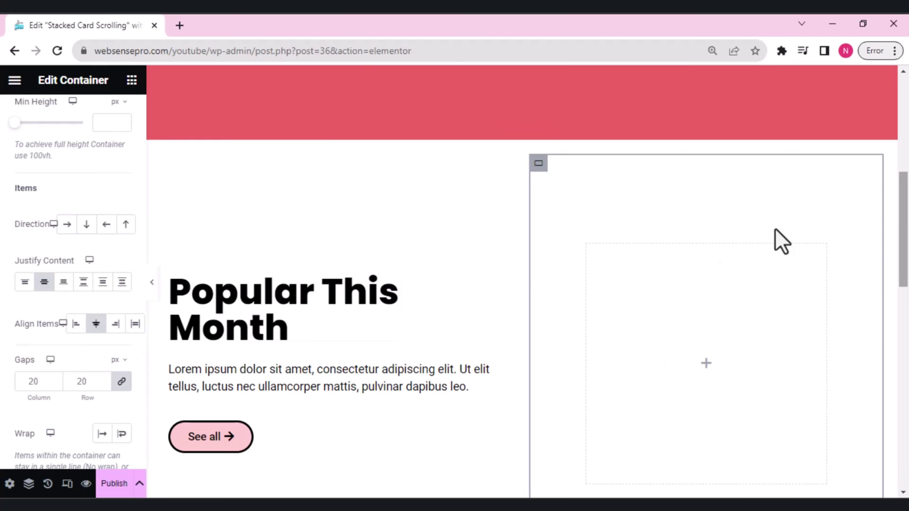
Give the 350 px square container in the right column a classic bright red background.
scroll(781, 242, "down", 3)
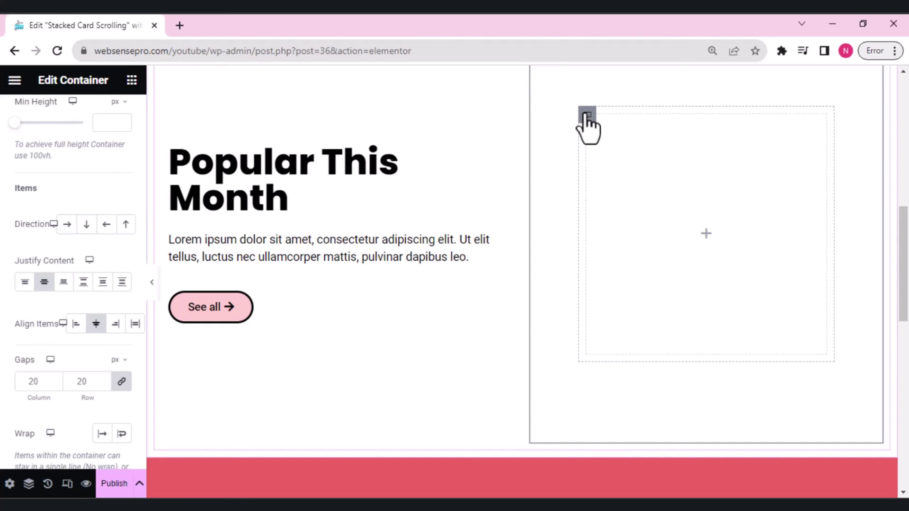
left_click(587, 116)
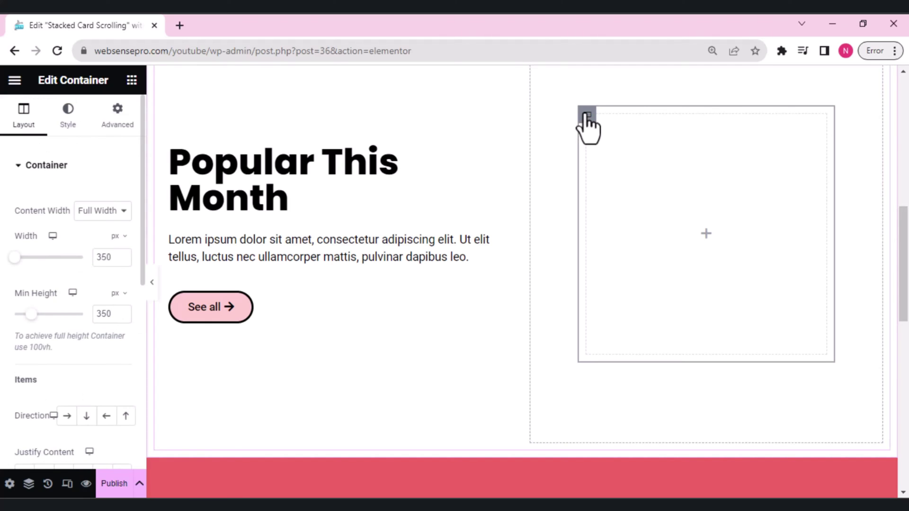
left_click(62, 118)
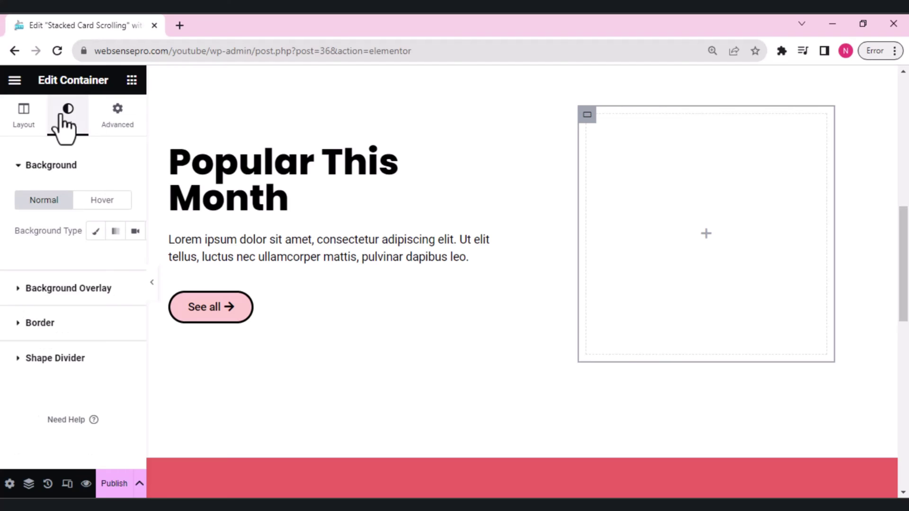
left_click(96, 232)
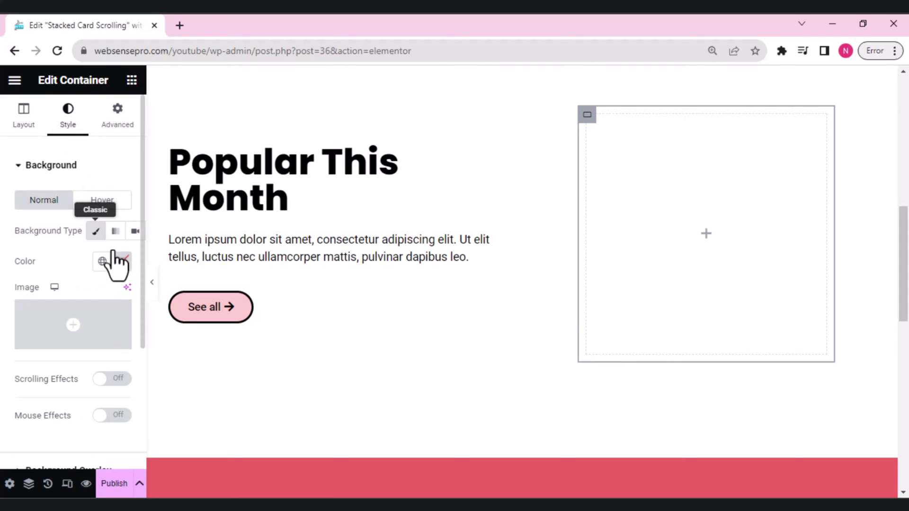
left_click(122, 262)
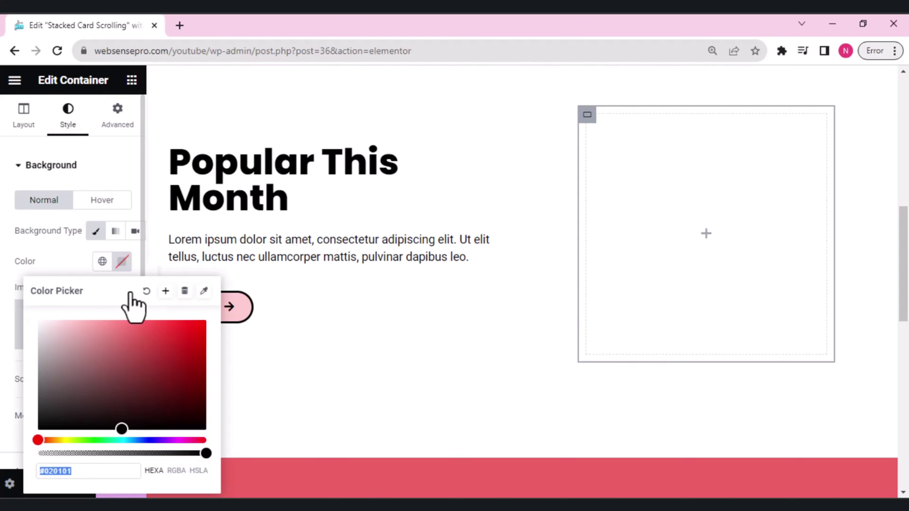
left_click(174, 362)
left_click(94, 420)
left_click_drag(183, 350, 194, 327)
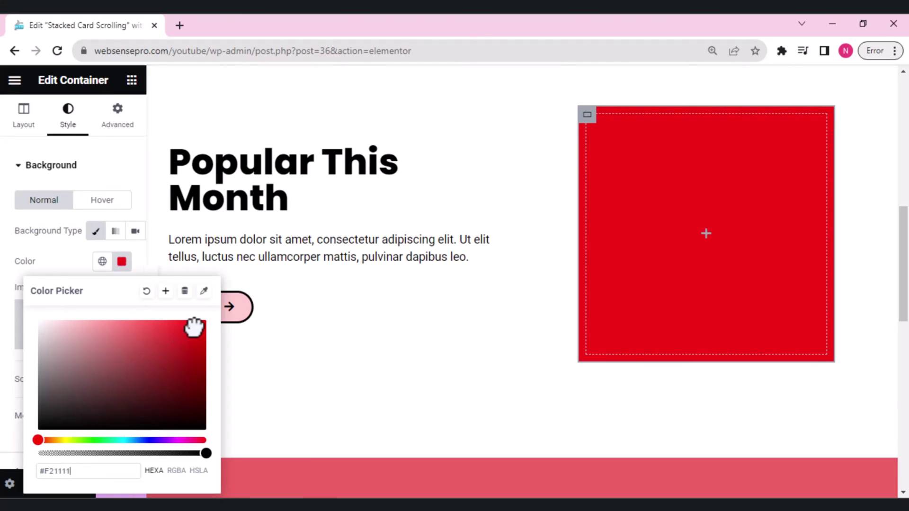
left_click(3, 326)
Undo the right column changes back to an empty 50% container without the inner card.
left_click(114, 124)
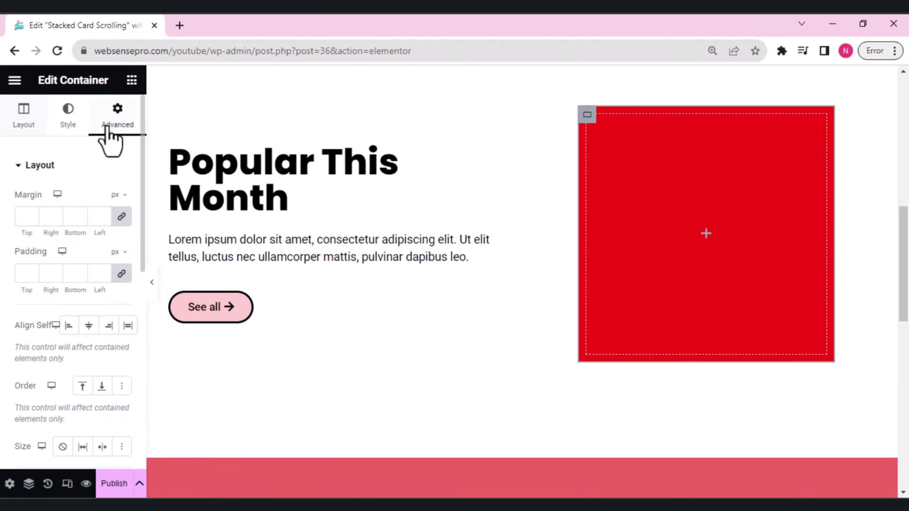
left_click(18, 124)
scroll(18, 124, "down", 5)
scroll(19, 135, "down", 4)
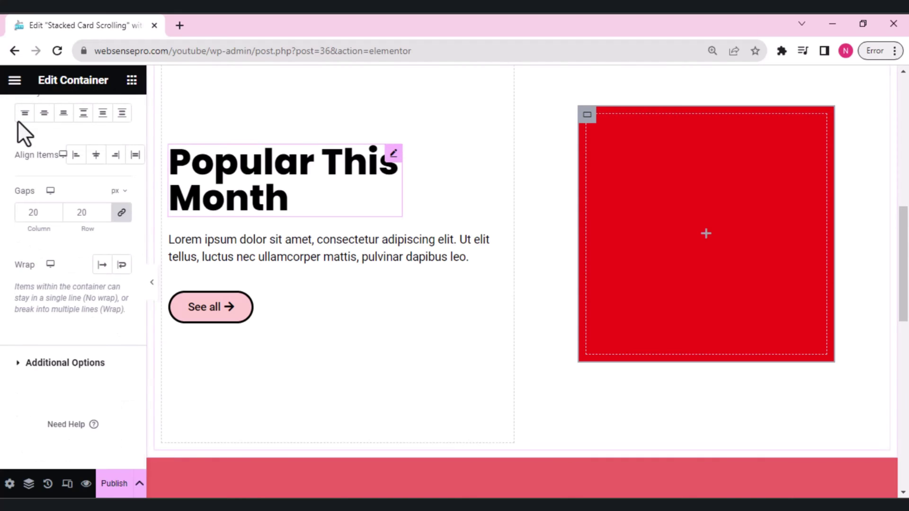
key("ctrl+z")
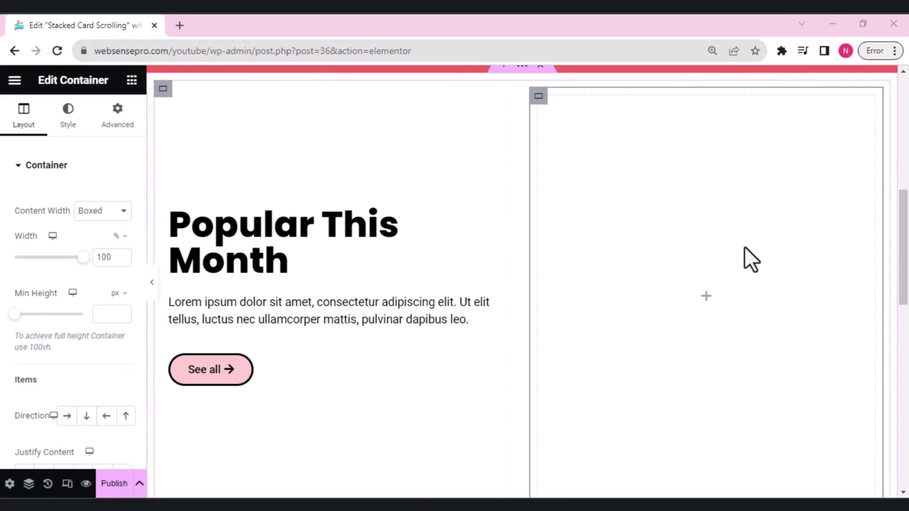
Add a container inside the empty right 50% container, set its boxed width to 350 px and try a 350 px minimum height.
left_click(132, 80)
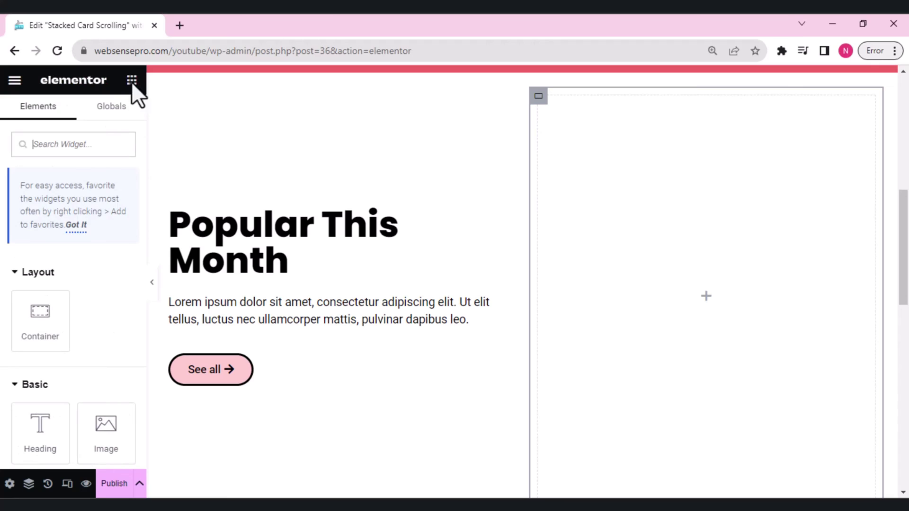
left_click_drag(37, 334, 744, 292)
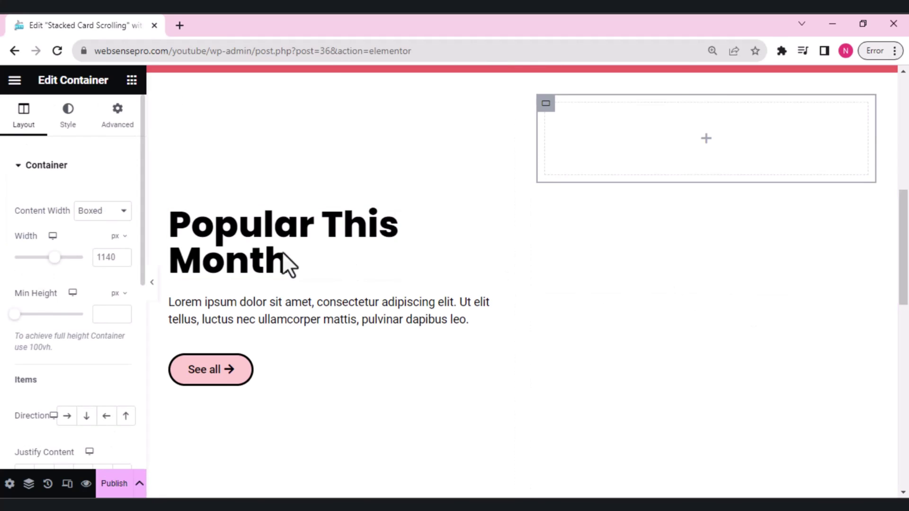
left_click(115, 236)
left_click(115, 237)
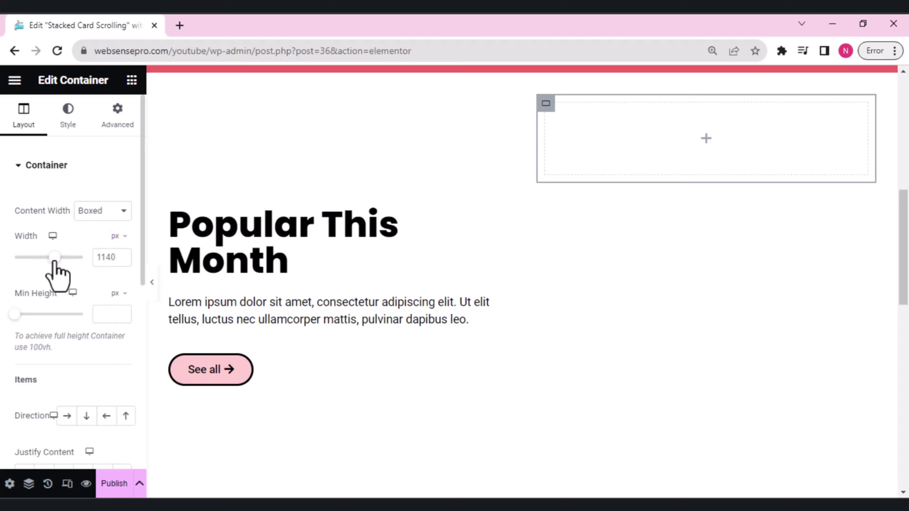
left_click_drag(54, 261, 51, 260)
double_click(104, 257)
type("350")
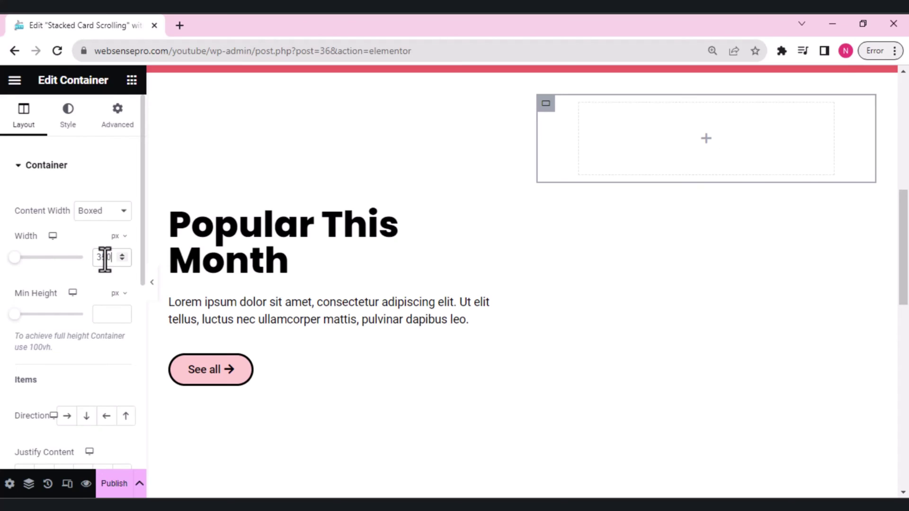
left_click(107, 314)
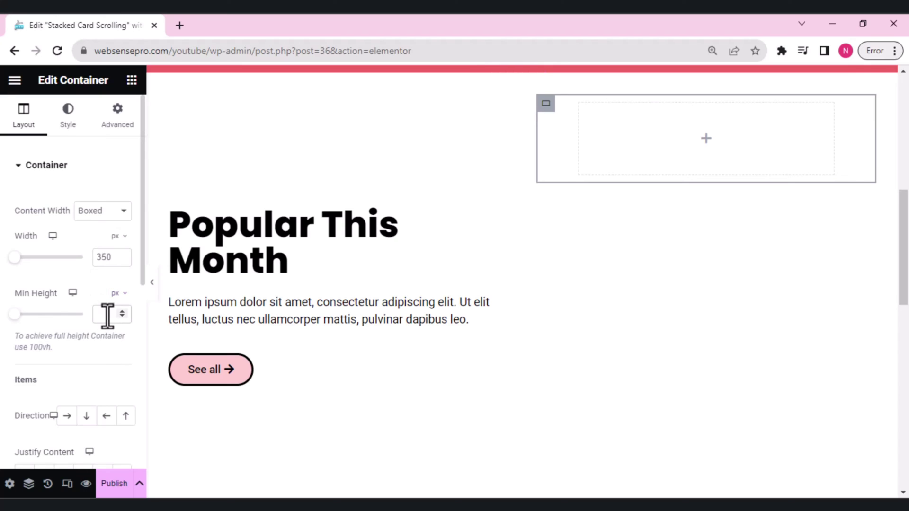
type("350")
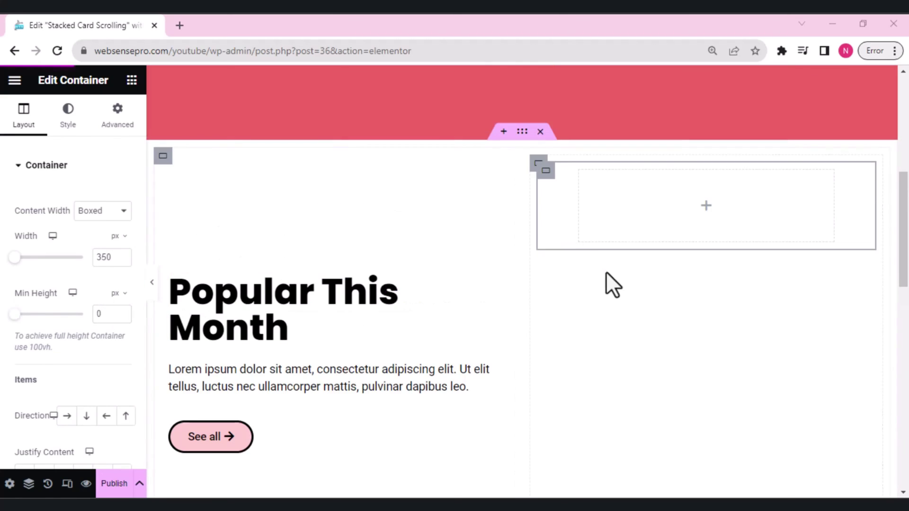
Switch the container inside the right column to Full Width content and set its width and minimum height to 350 px each.
left_click(547, 181)
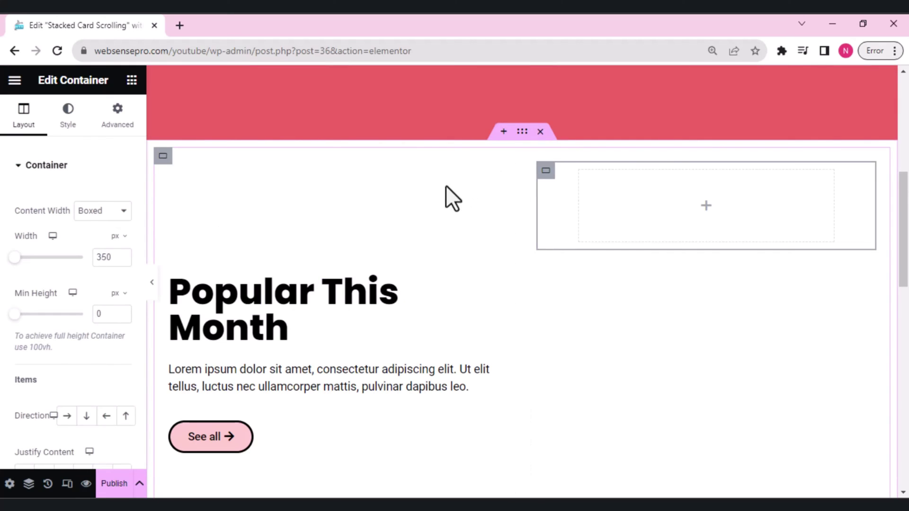
left_click(98, 211)
left_click(95, 236)
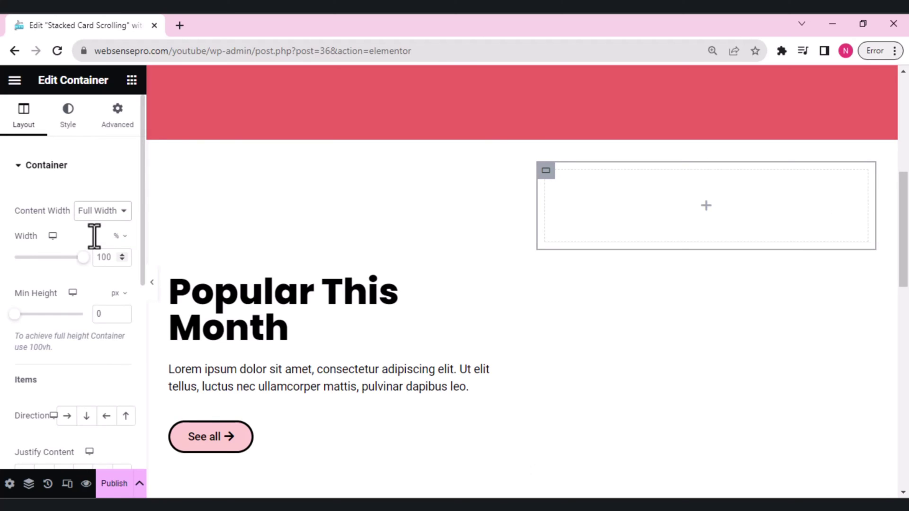
left_click(117, 236)
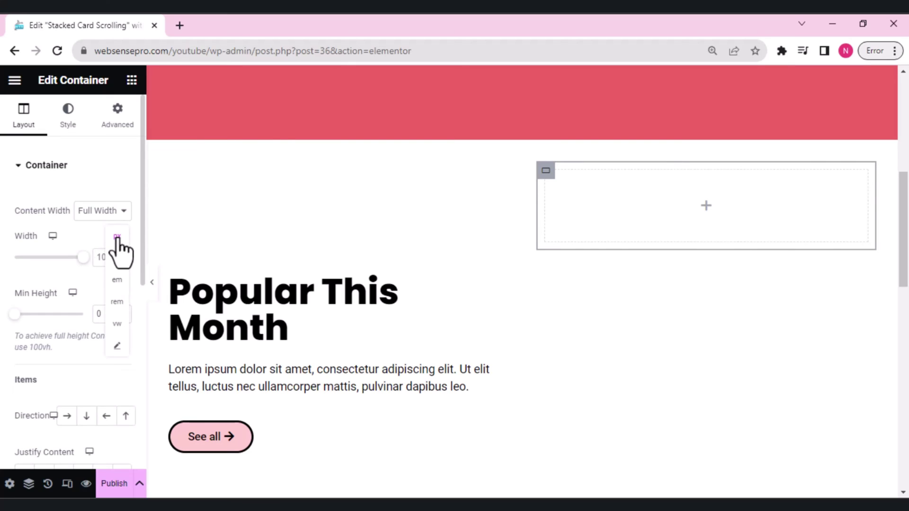
left_click(117, 237)
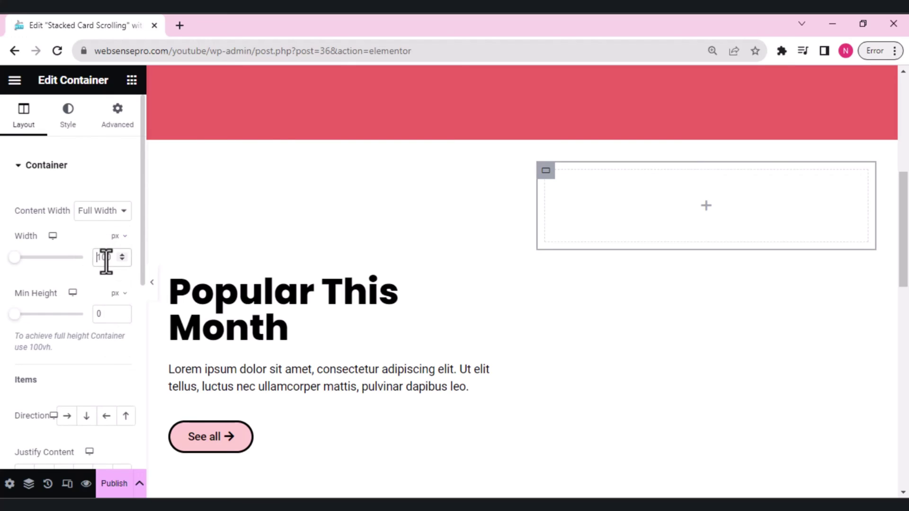
left_click(106, 262)
key("ctrl+a")
type("350")
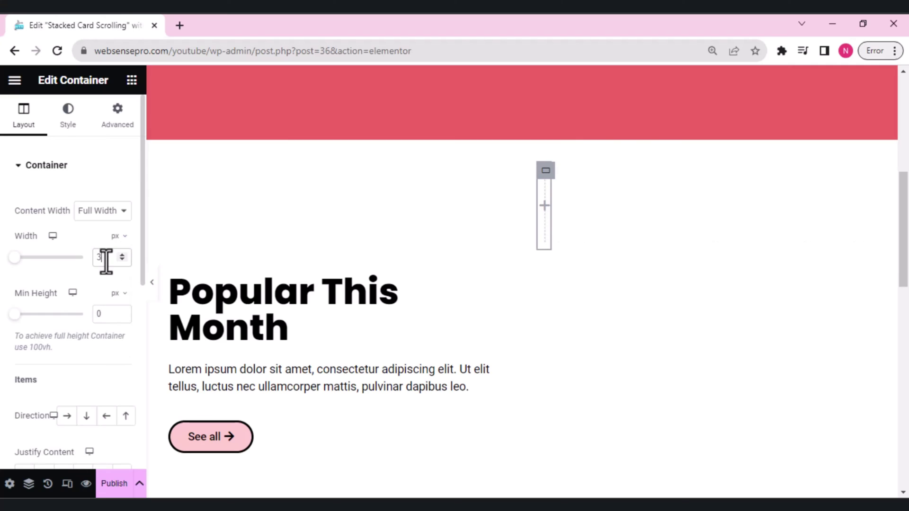
left_click(104, 316)
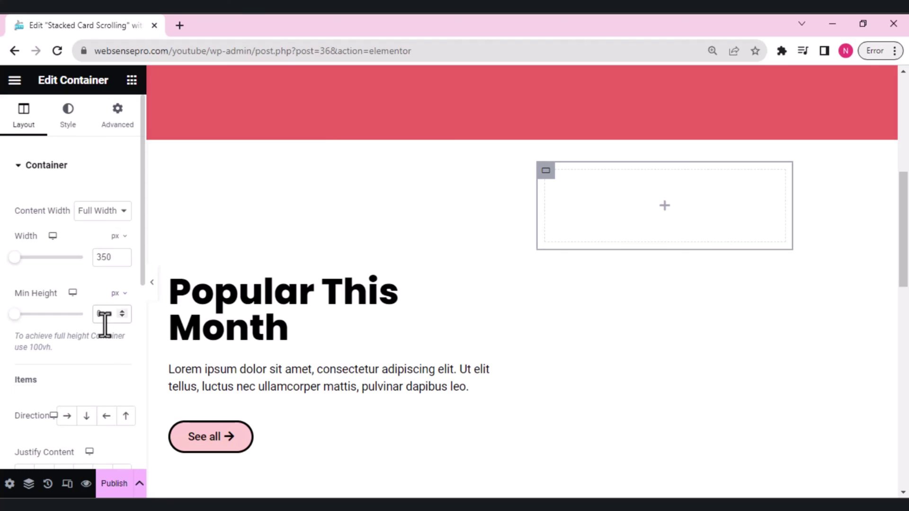
type("350")
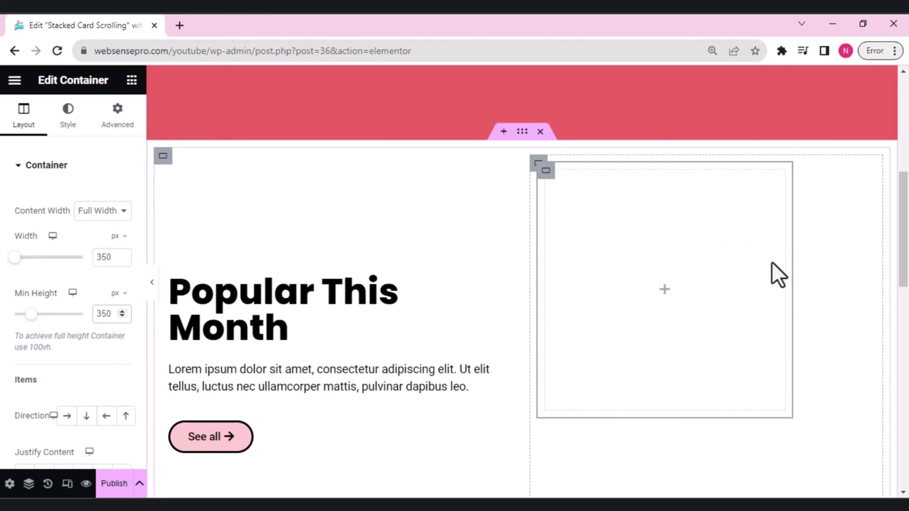
Centre the contents of the right column container using centred Justify Content and centred Align Items.
left_click(538, 161)
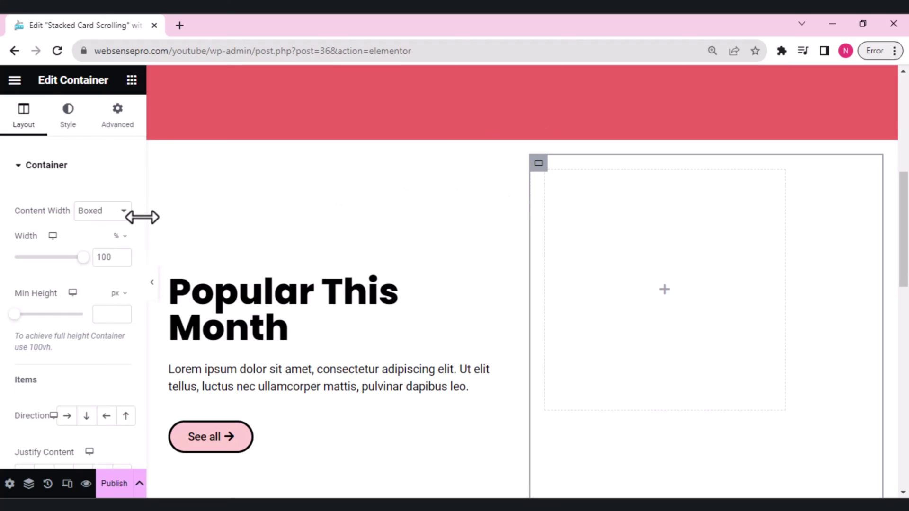
left_click_drag(141, 217, 137, 314)
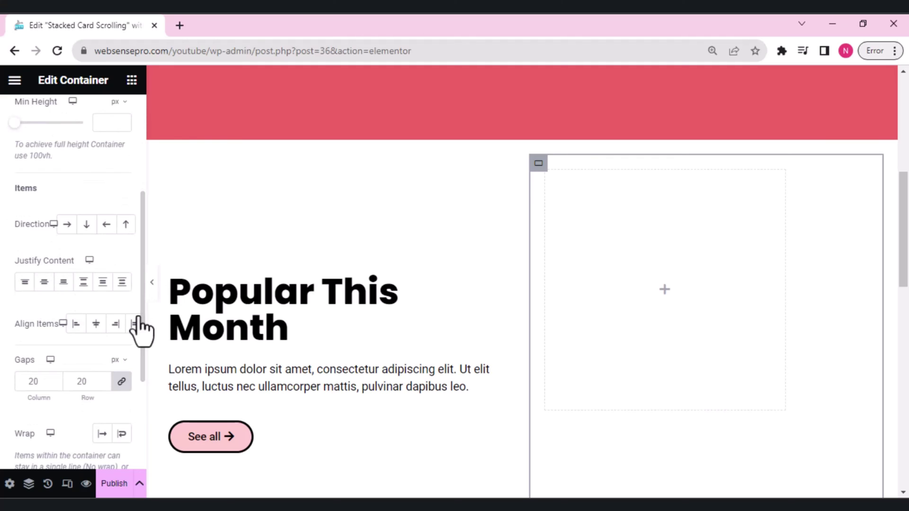
left_click(43, 283)
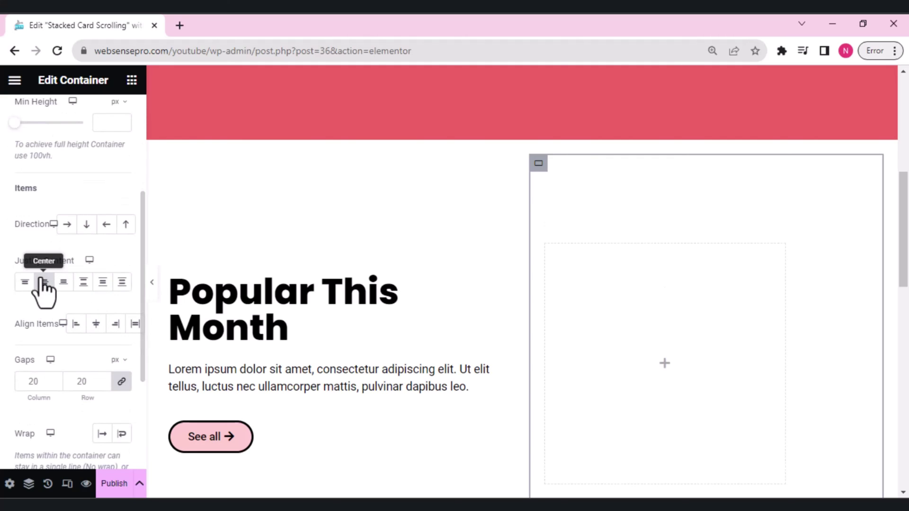
left_click(96, 325)
Give the 350 px square container in the right column a classic background in bright red.
left_click_drag(902, 203, 905, 256)
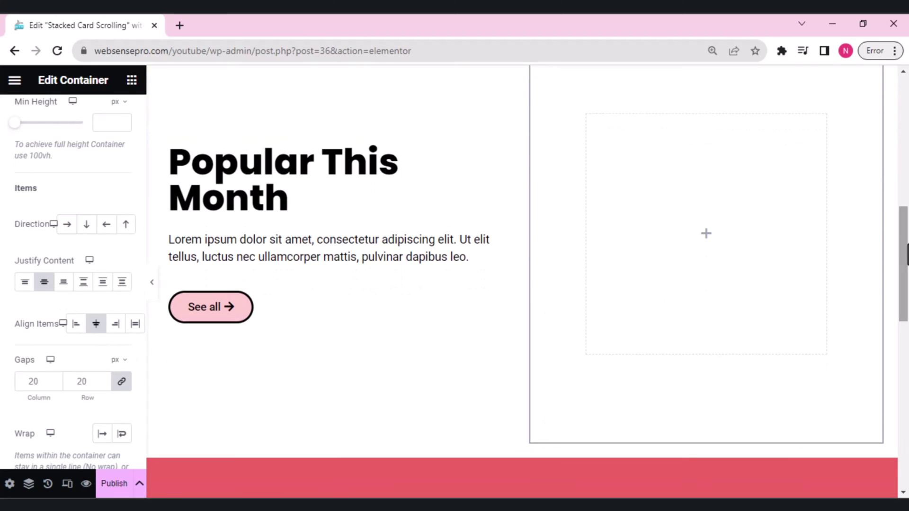
left_click(586, 116)
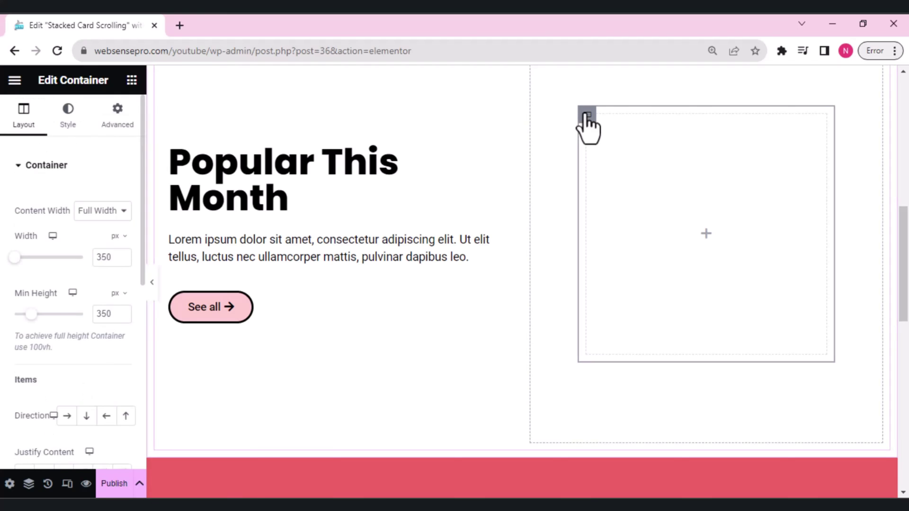
left_click(61, 118)
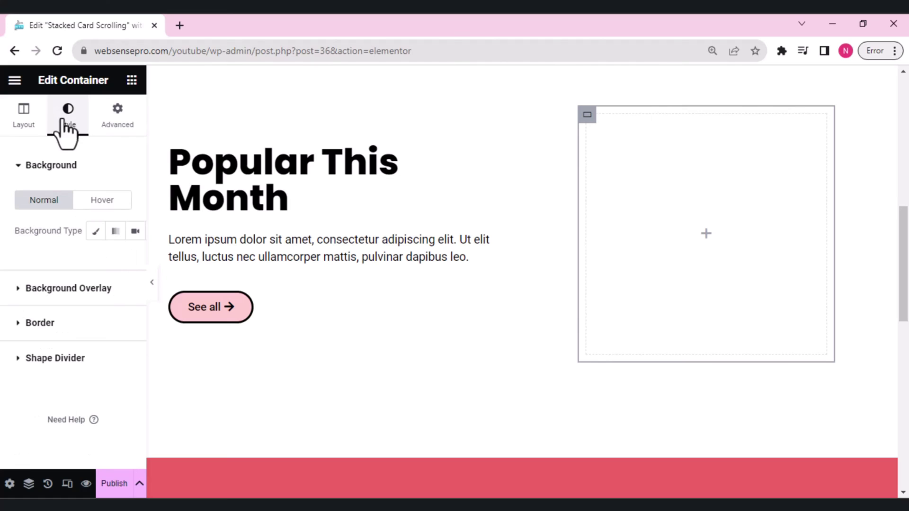
left_click(97, 231)
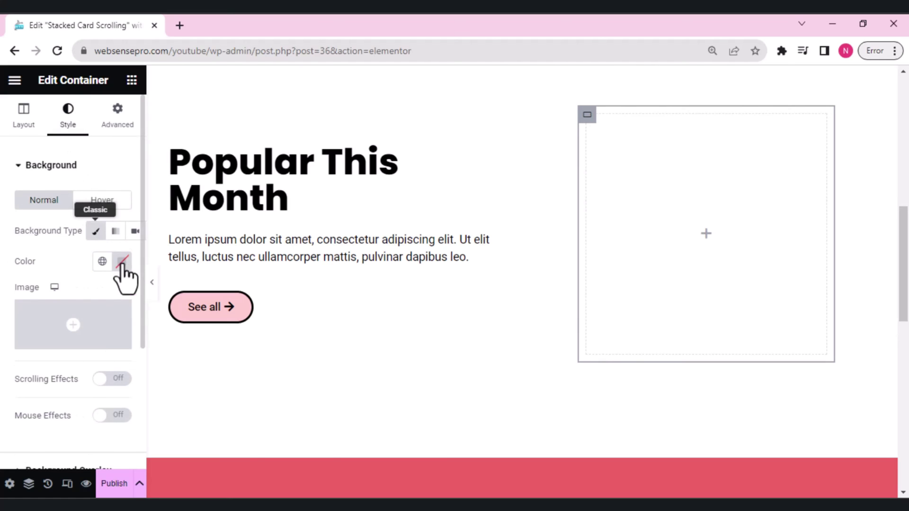
left_click(122, 262)
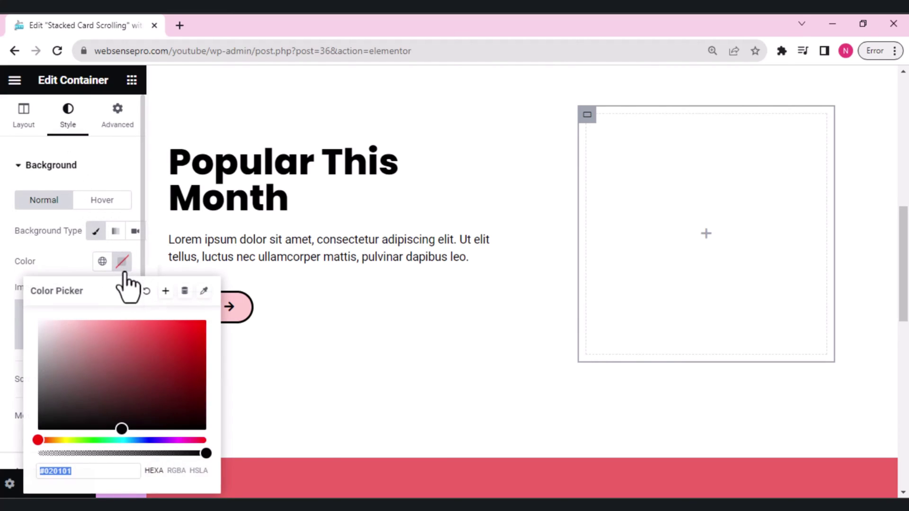
left_click(153, 371)
left_click(97, 416)
left_click(184, 339)
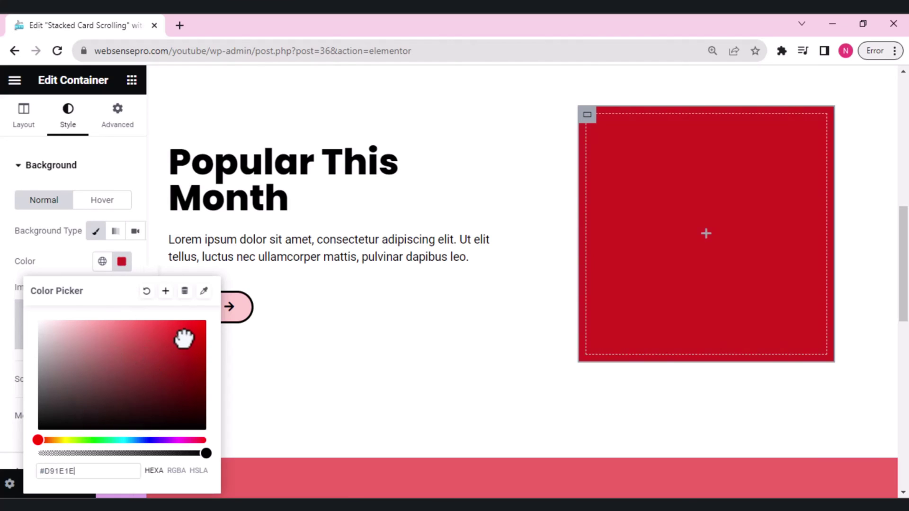
left_click_drag(184, 339, 193, 327)
left_click(5, 333)
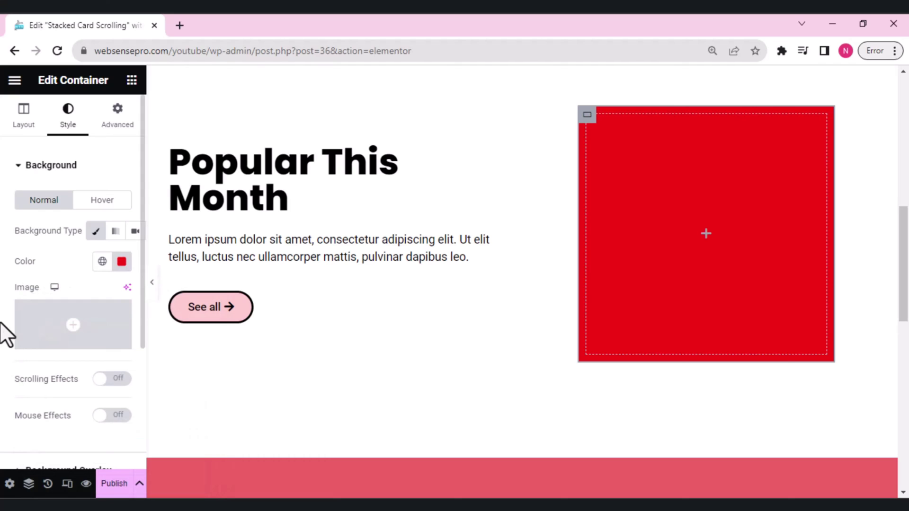
left_click(114, 121)
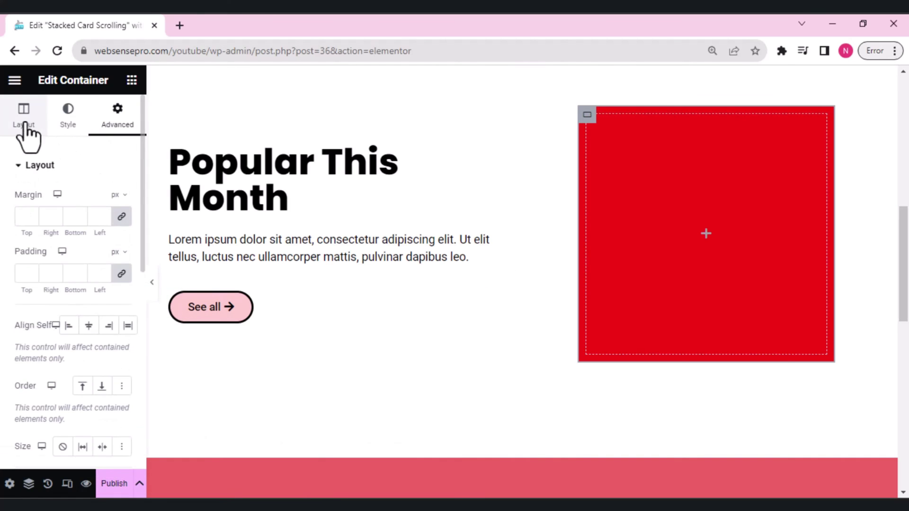
left_click(18, 124)
scroll(18, 124, "down", 5)
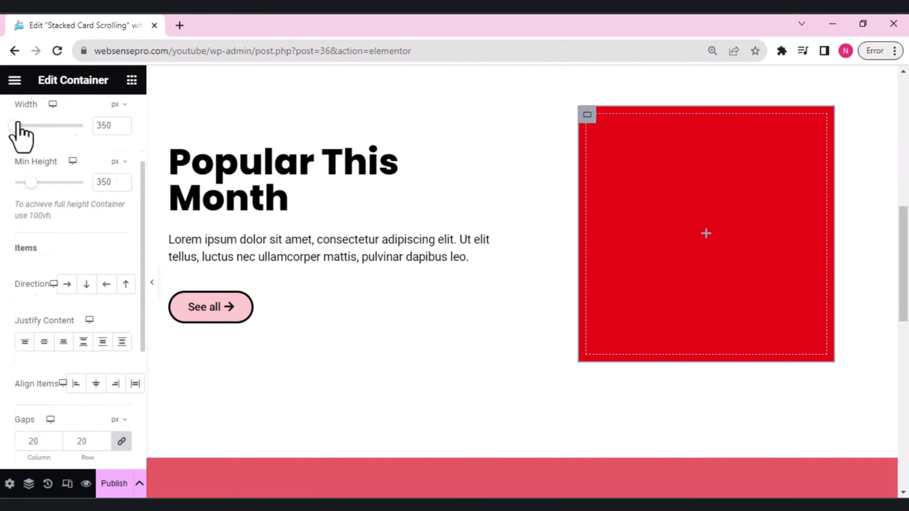
scroll(18, 136, "down", 3)
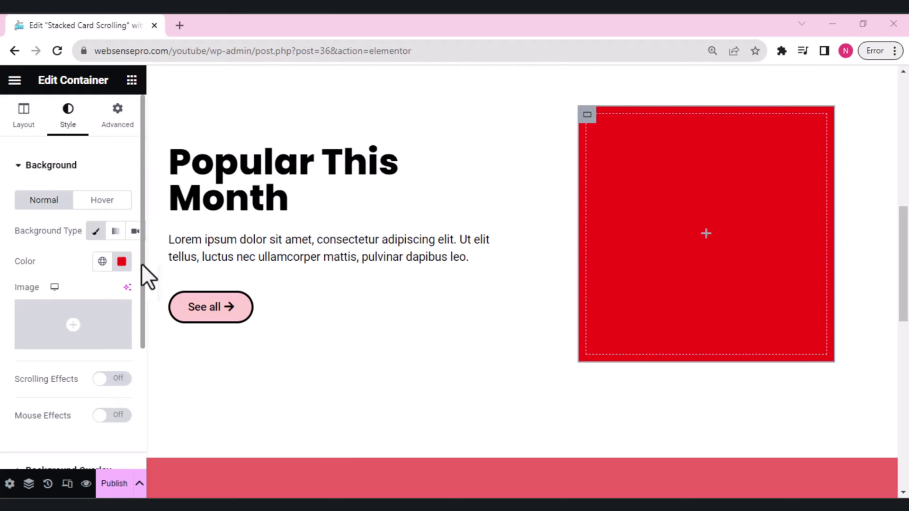
Set the border radius of the red card container to 35 px on all four corners.
scroll(127, 332, "down", 3)
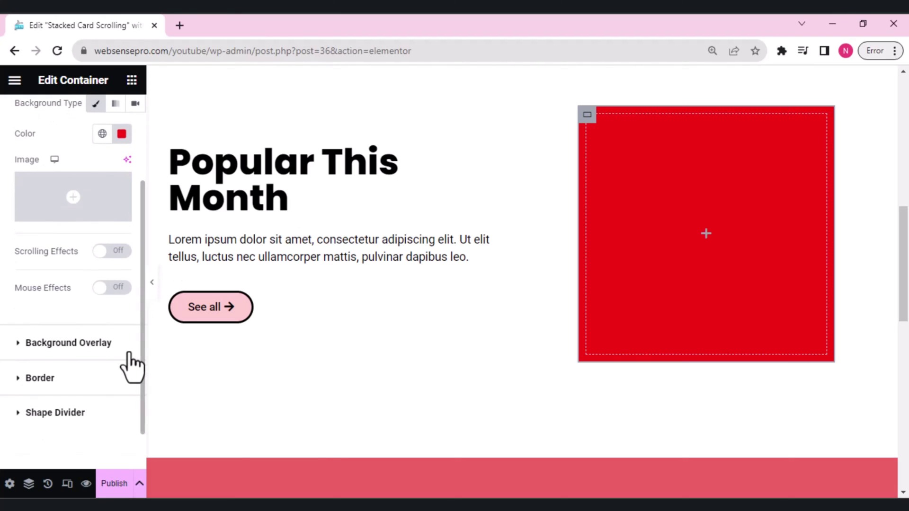
left_click(49, 382)
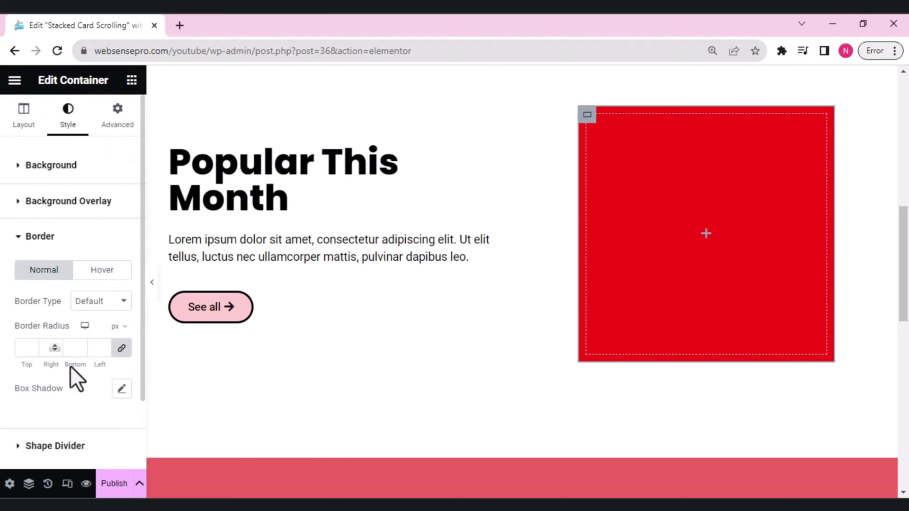
double_click(104, 345)
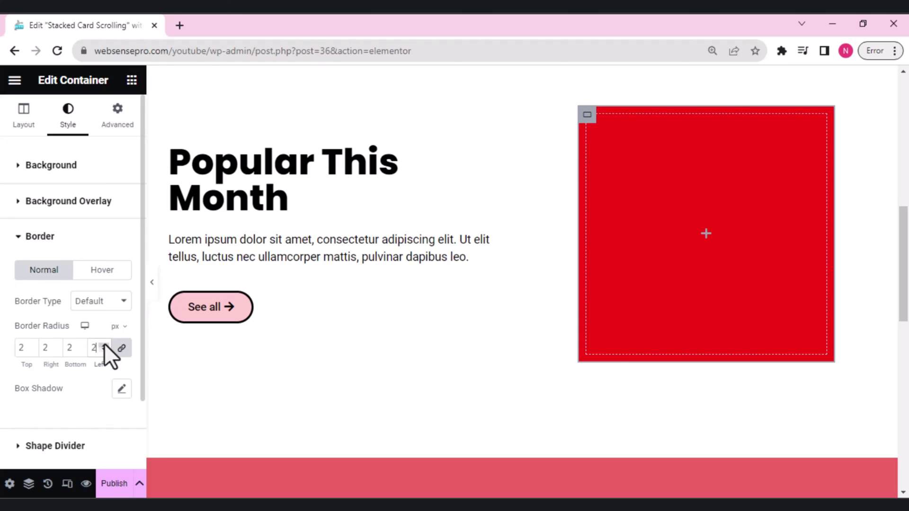
left_click(104, 344)
left_click(104, 345)
left_click(104, 345)
left_click(104, 345)
left_click(104, 344)
left_click(104, 344)
left_click(104, 345)
left_click(104, 345)
left_click(104, 345)
left_click(104, 344)
key("BackSpace")
key("BackSpace")
type("30")
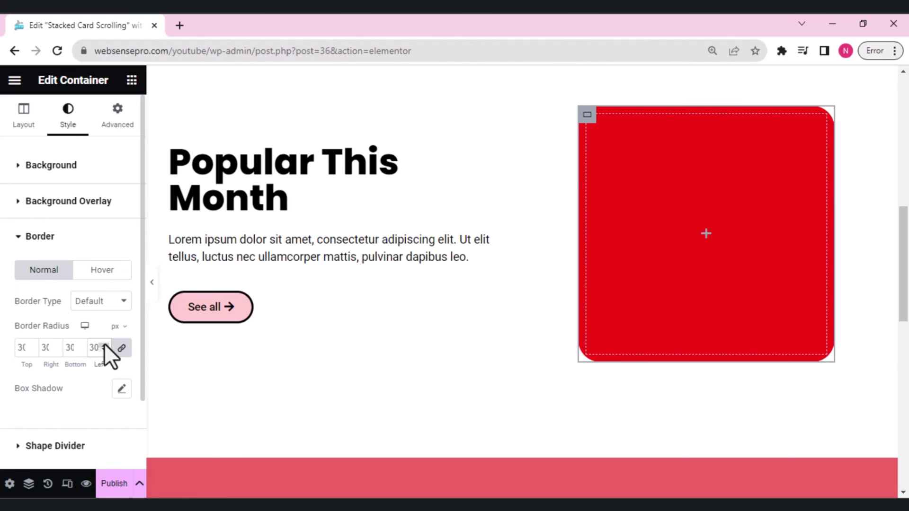
key("BackSpace")
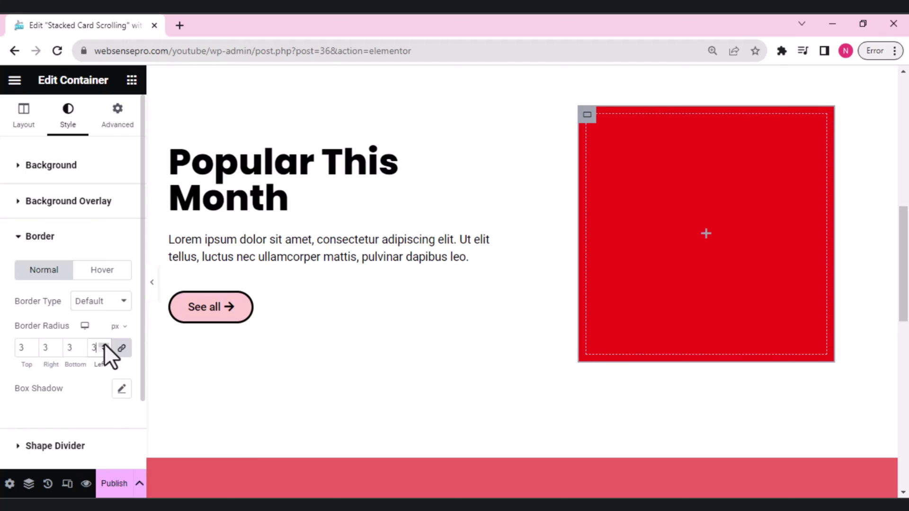
type("5")
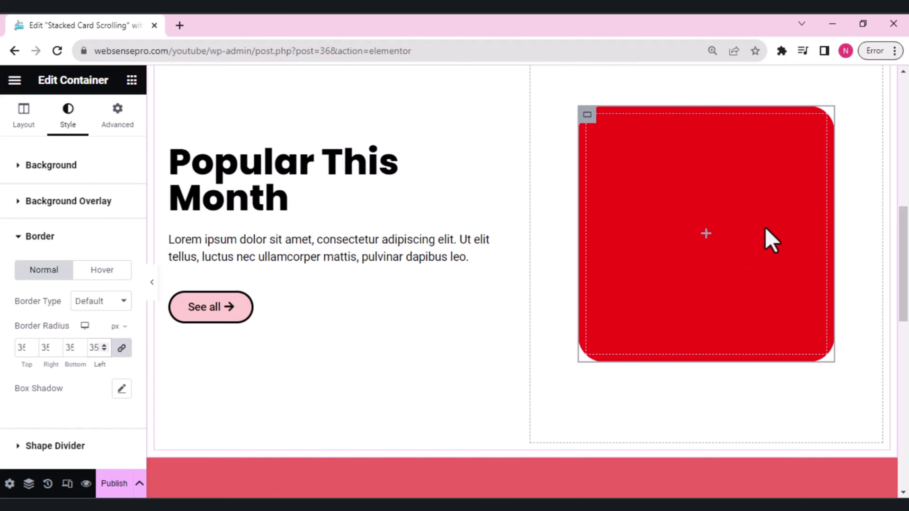
Find the Post Info widget and add it inside the red card container.
key("Escape")
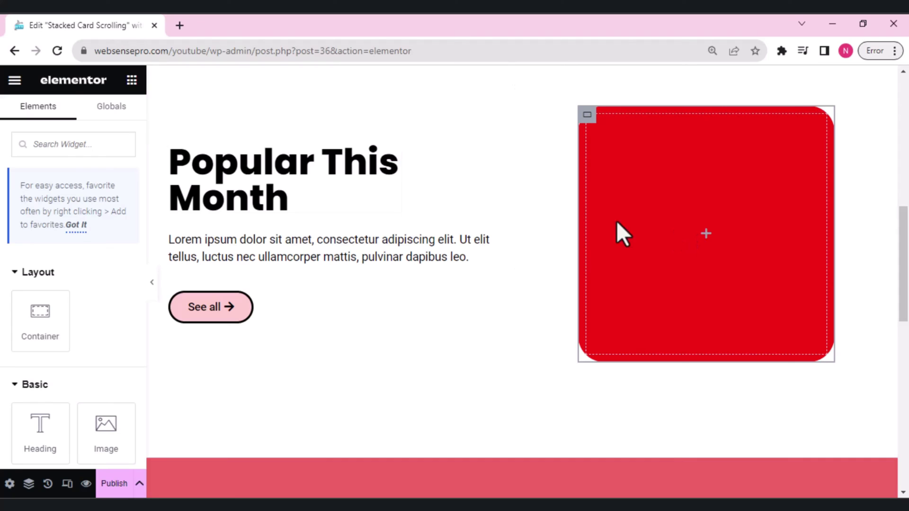
left_click(40, 136)
type("e")
type("nfo")
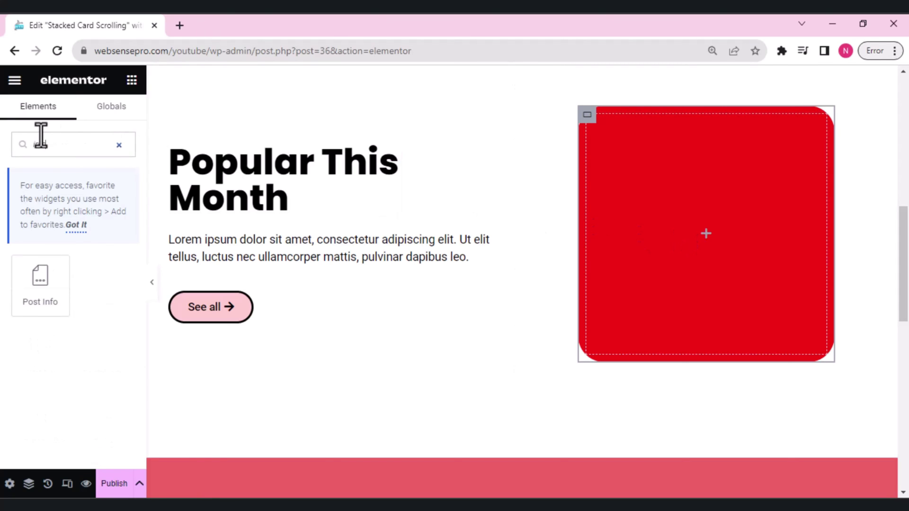
left_click_drag(56, 307, 659, 200)
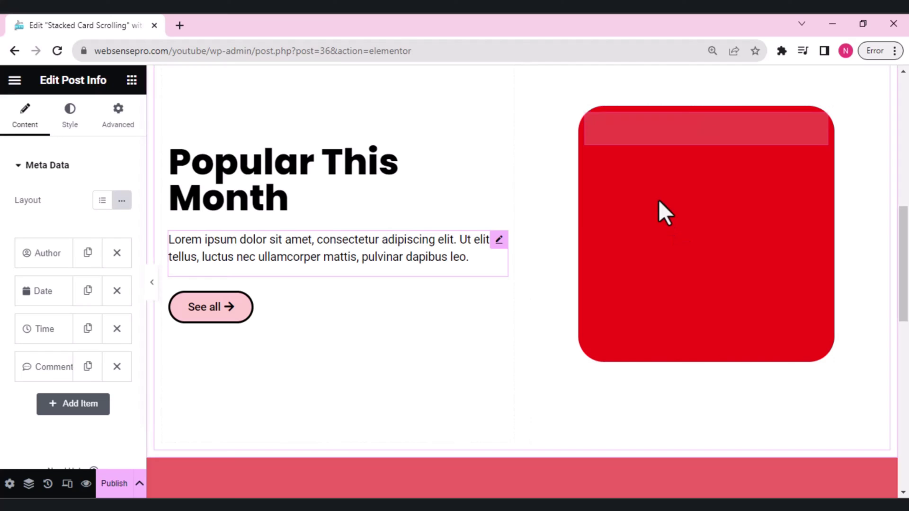
Remove the Author, Time and Comments items from the Post Info widget, keeping only the Date.
left_click(117, 254)
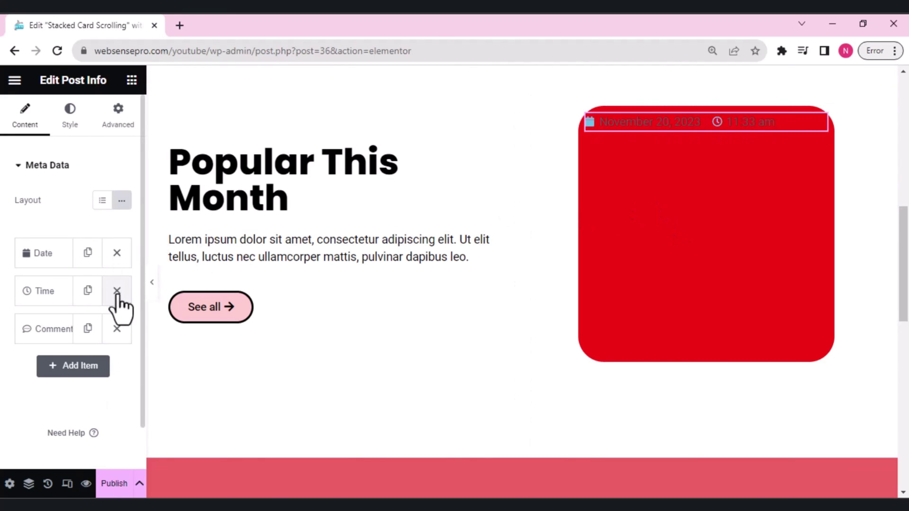
left_click(116, 290)
left_click(116, 291)
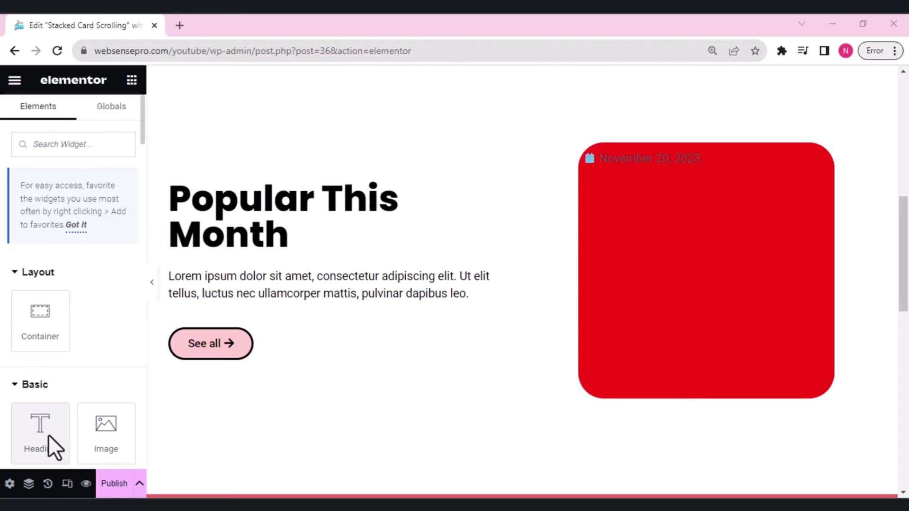
Add a Heading widget below the date in the red card and a Text Editor widget beneath that heading.
left_click_drag(49, 434, 687, 158)
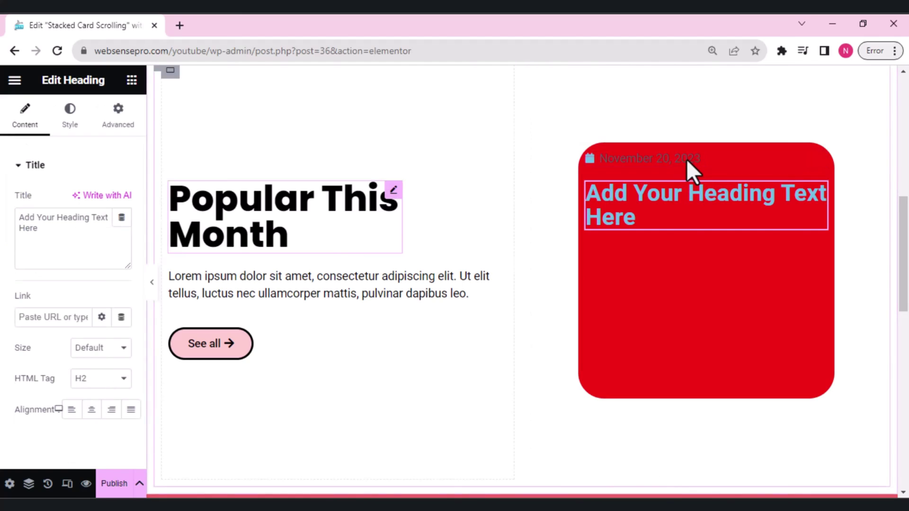
left_click(133, 83)
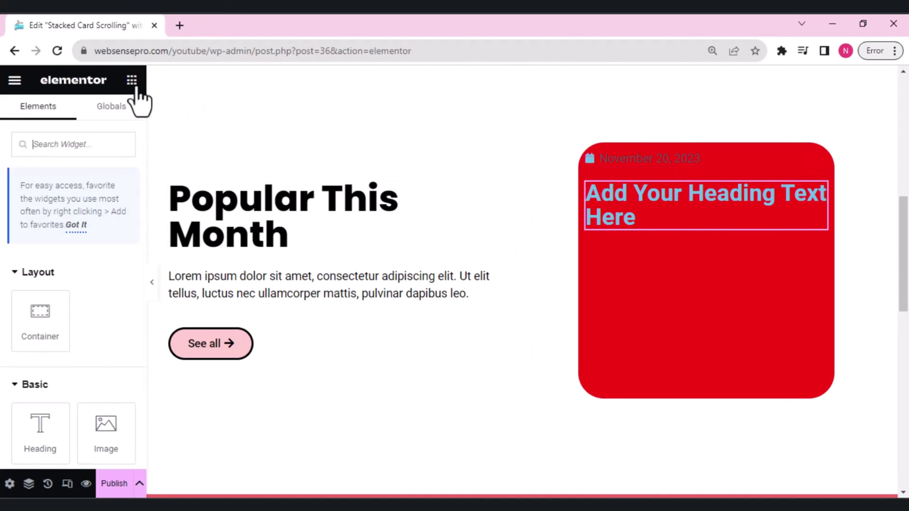
type("tex")
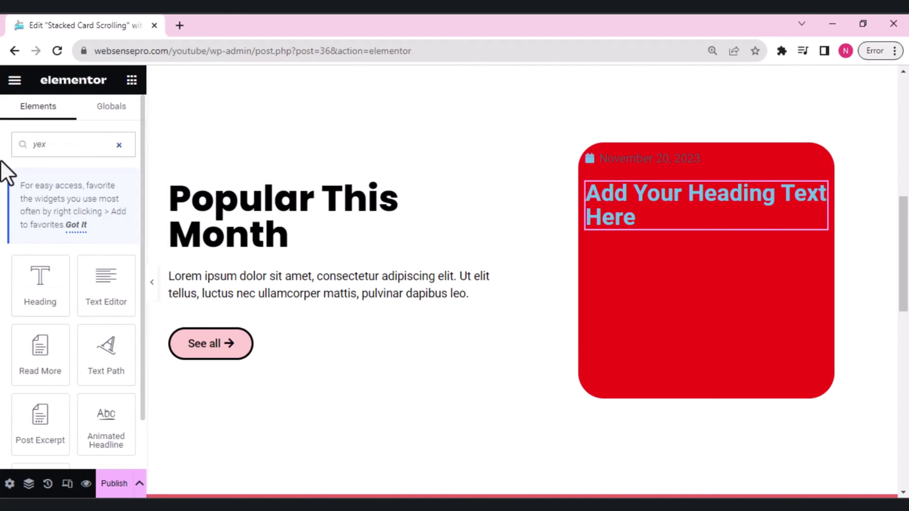
left_click_drag(111, 302, 659, 219)
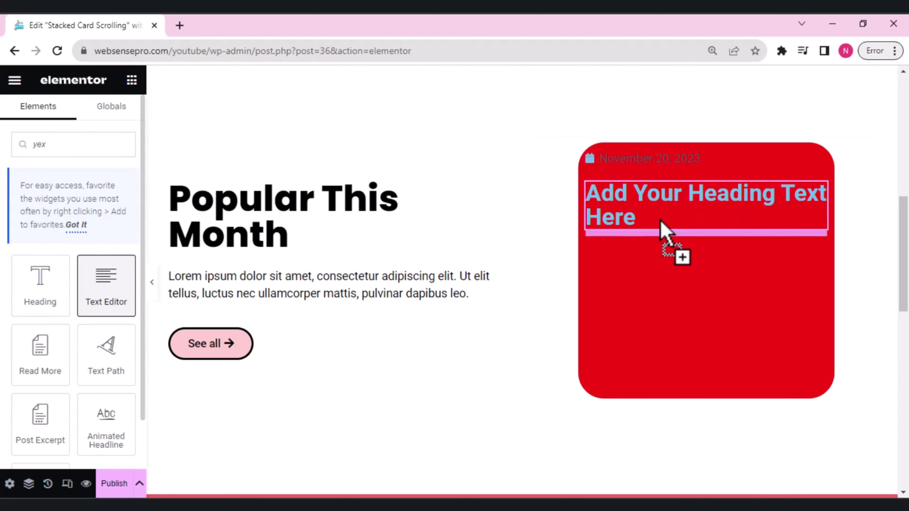
Add another Heading widget for the author name beneath the text in the red card container.
left_click(132, 80)
left_click_drag(50, 439, 678, 292)
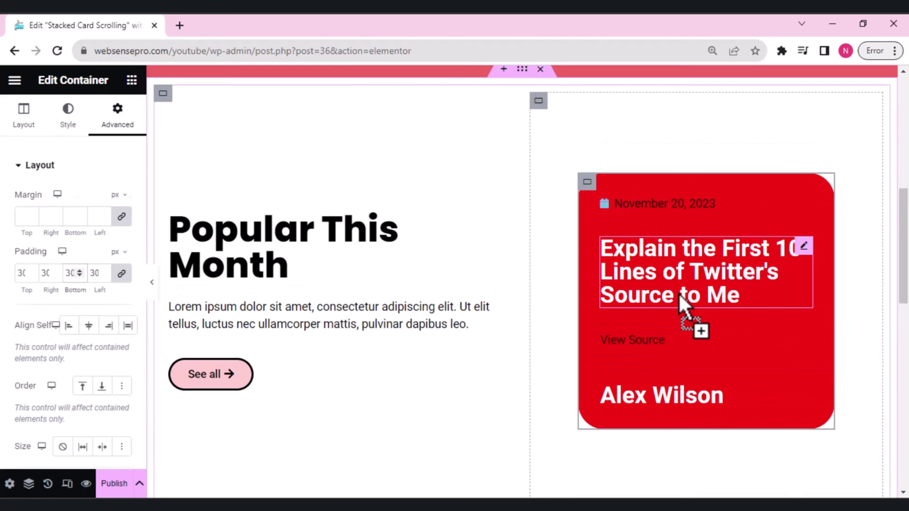
left_click_drag(680, 295, 735, 286)
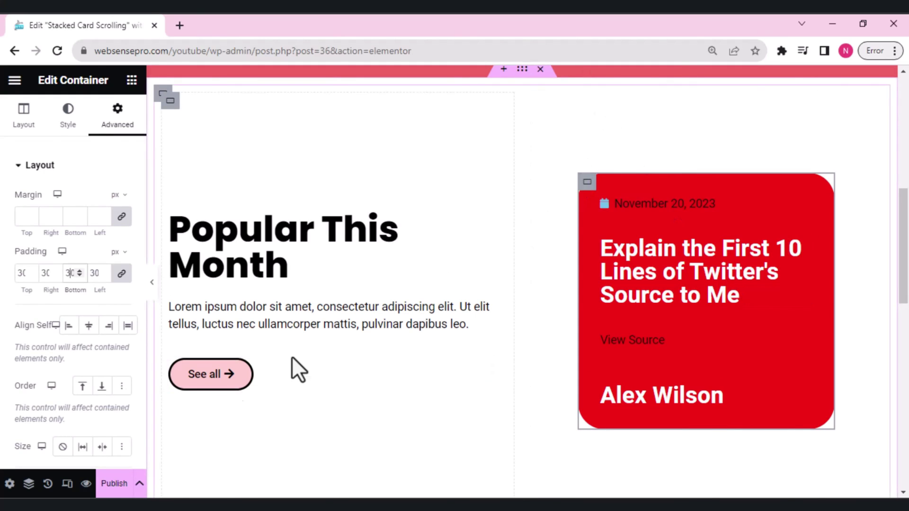
In the tablet portrait view, set the red card container's width and minimum height to 250 px.
left_click(68, 484)
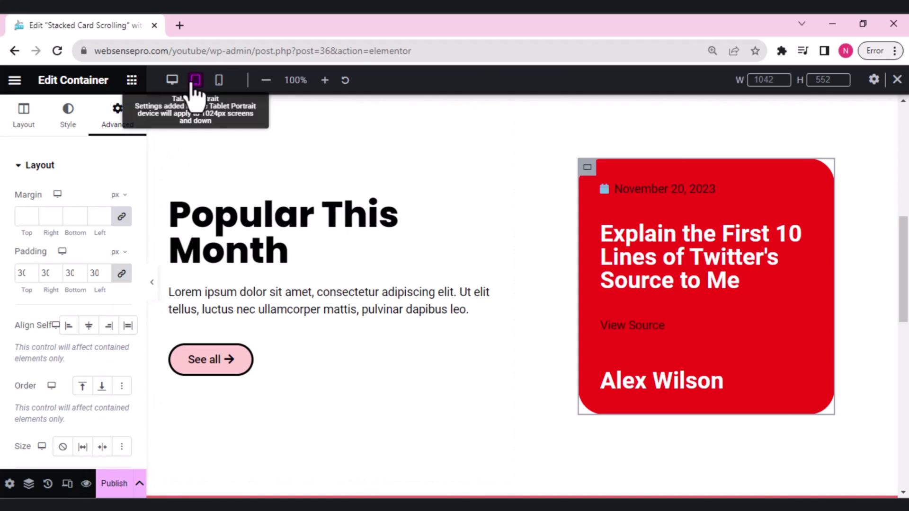
left_click(195, 80)
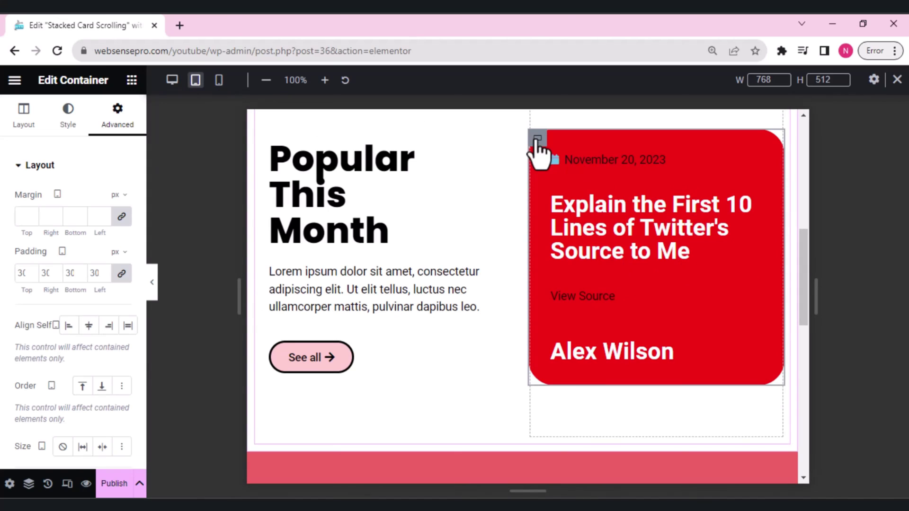
left_click(30, 125)
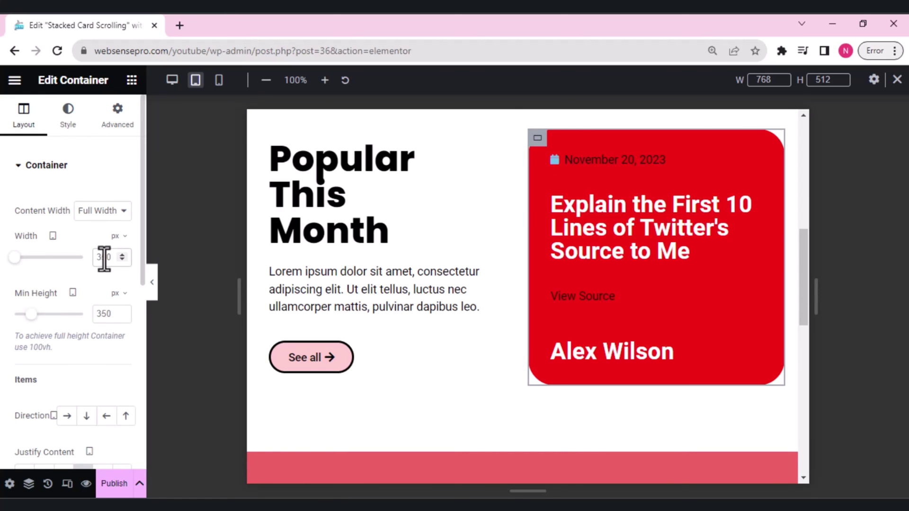
key("ctrl+a")
type("2")
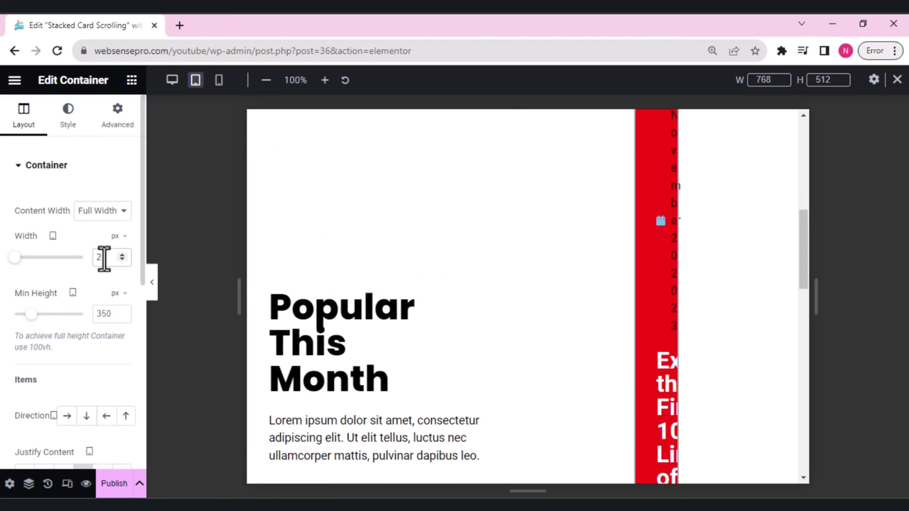
type("50")
left_click(103, 313)
key("ctrl+a")
type("2")
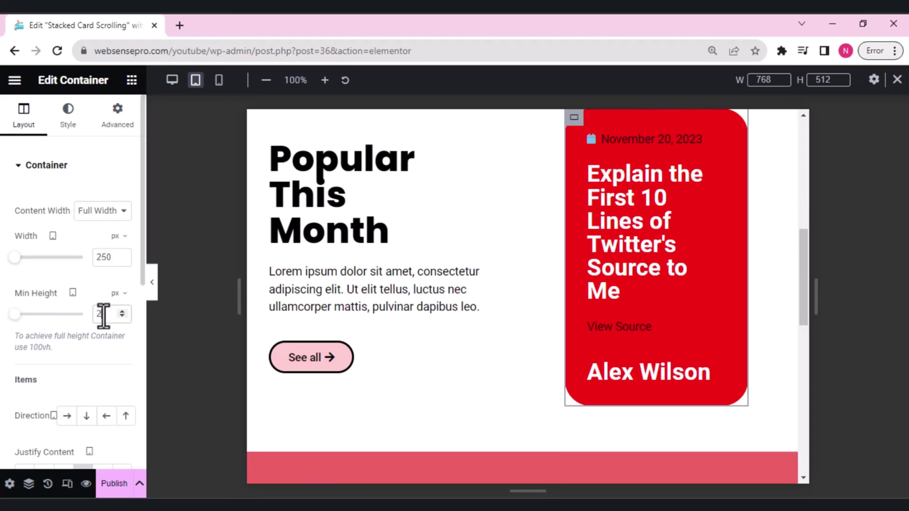
type("50")
Set the tablet font size of the red card's title heading to 30 px.
left_click(673, 257)
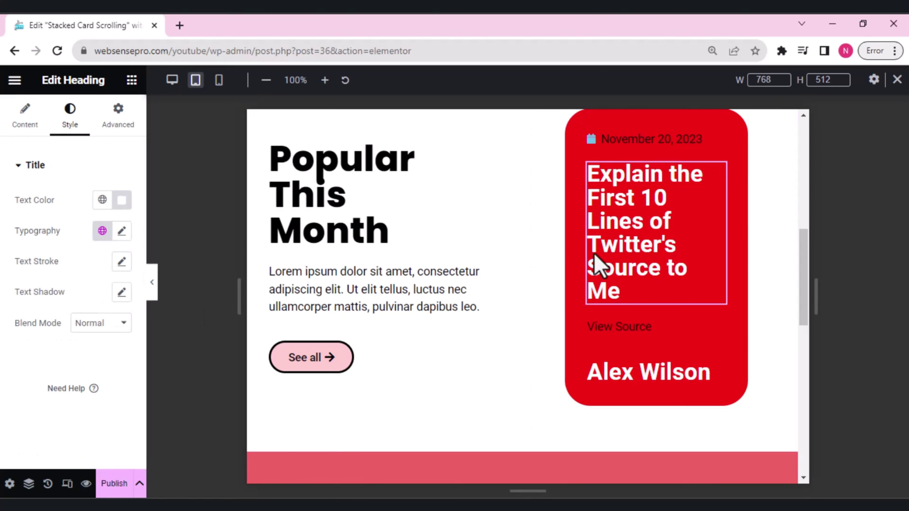
left_click(122, 231)
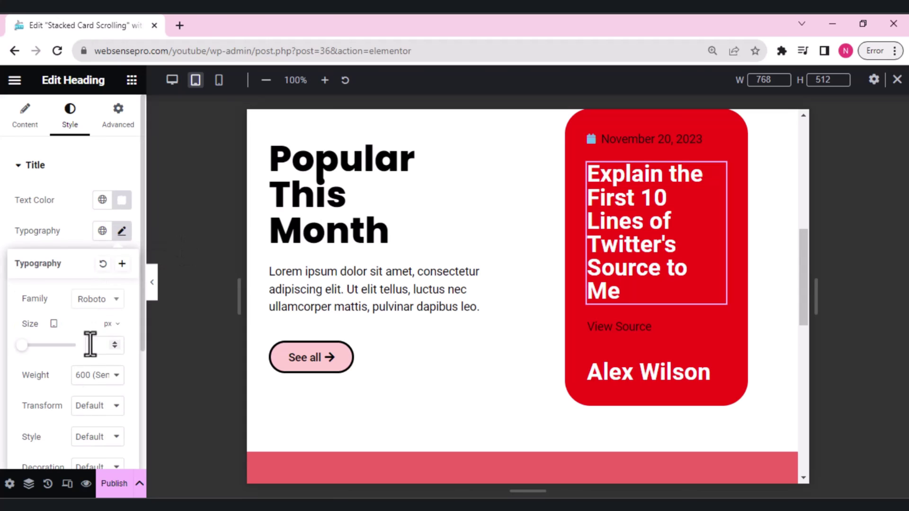
left_click_drag(21, 344, 27, 346)
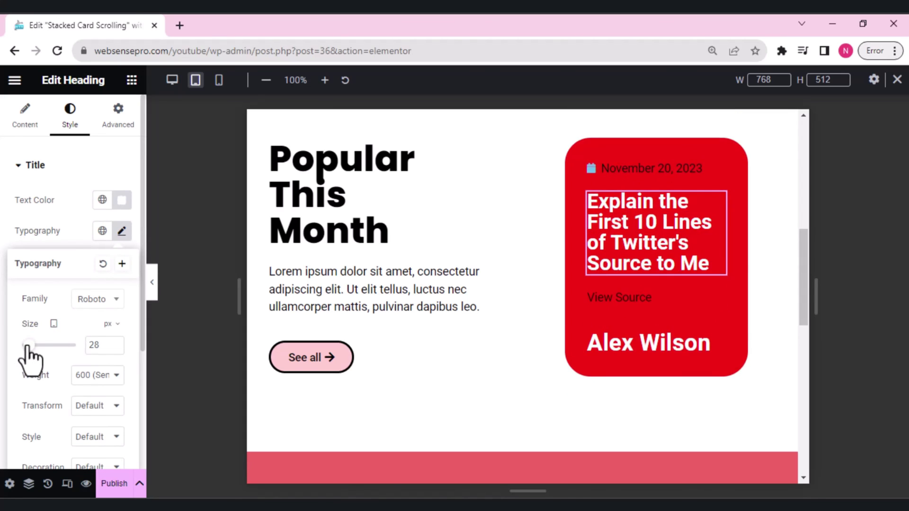
left_click(116, 341)
left_click(115, 341)
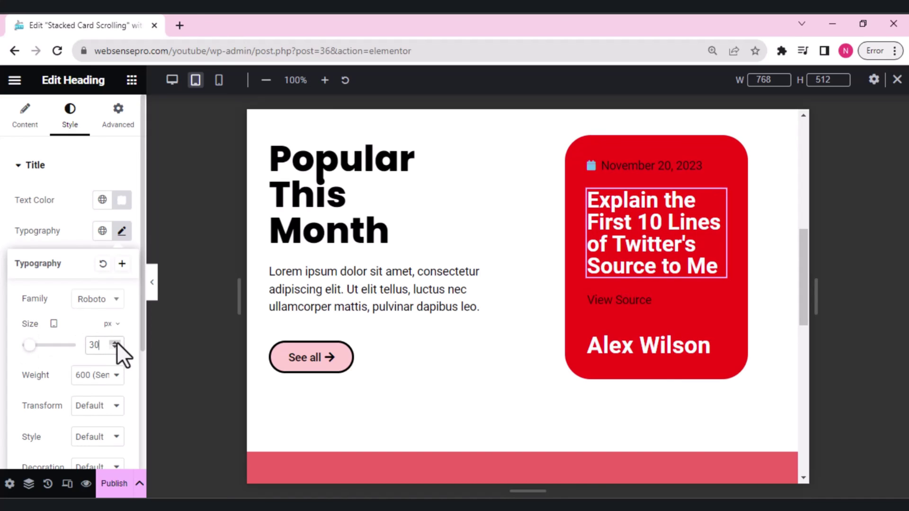
Change the font family of the red card's title heading to Poppins.
left_click(107, 306)
left_click(104, 307)
left_click(107, 302)
type("popp")
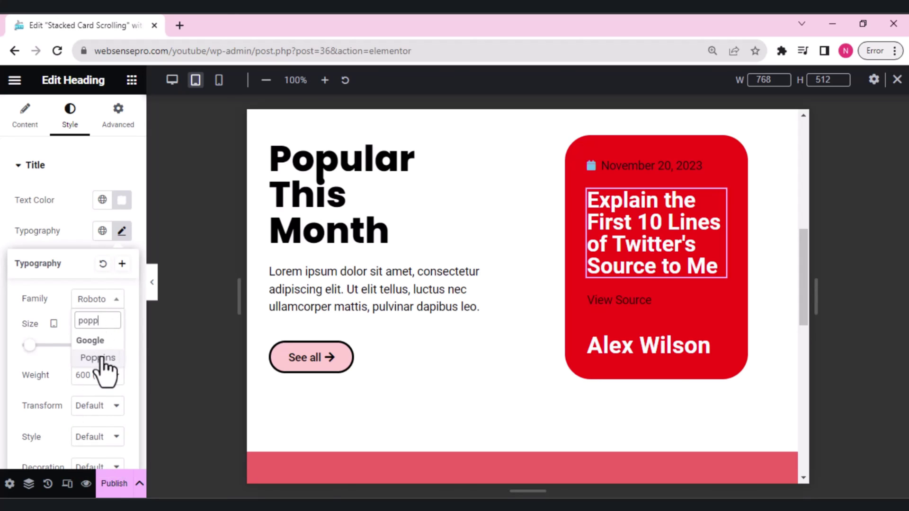
left_click(99, 358)
left_click(479, 92)
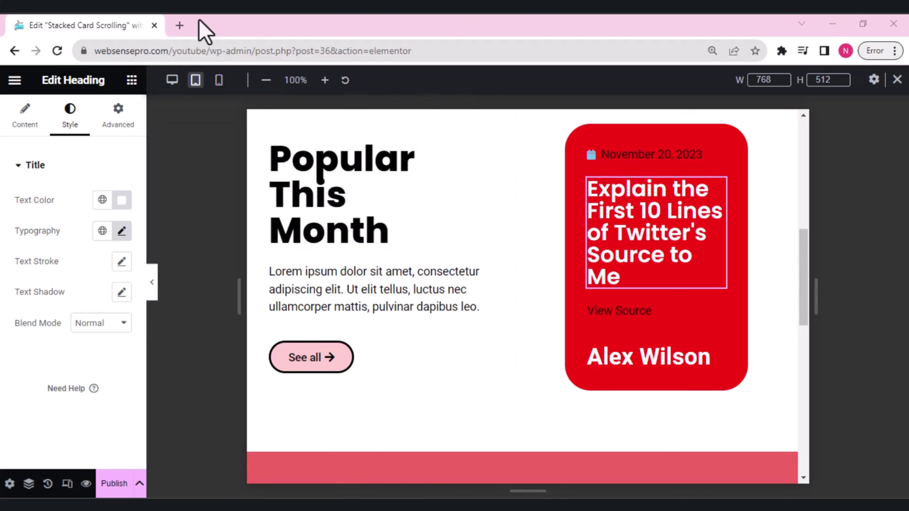
In the mobile view, set the red card container's width to 250 px.
left_click(218, 86)
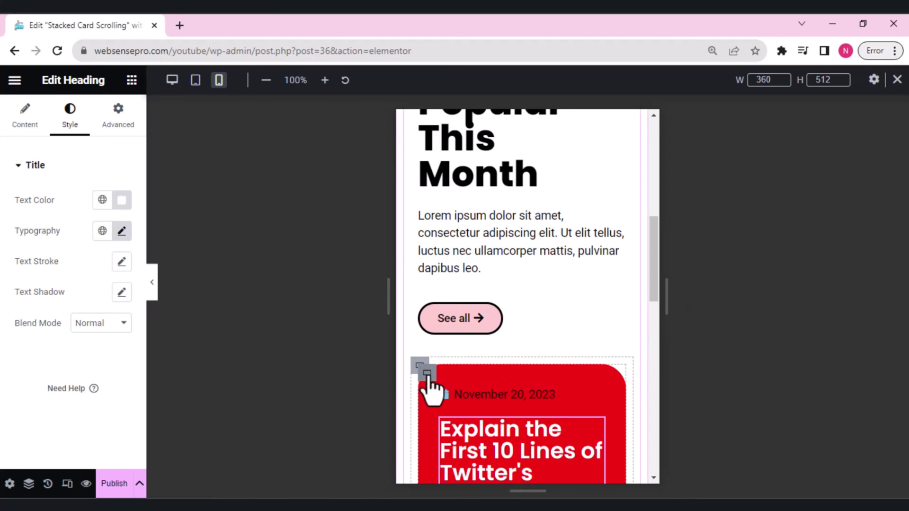
left_click(427, 374)
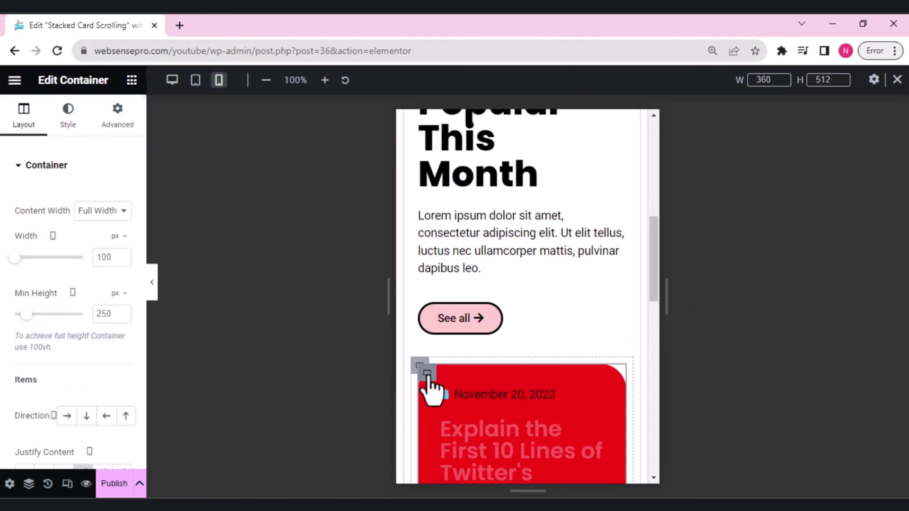
left_click(102, 257)
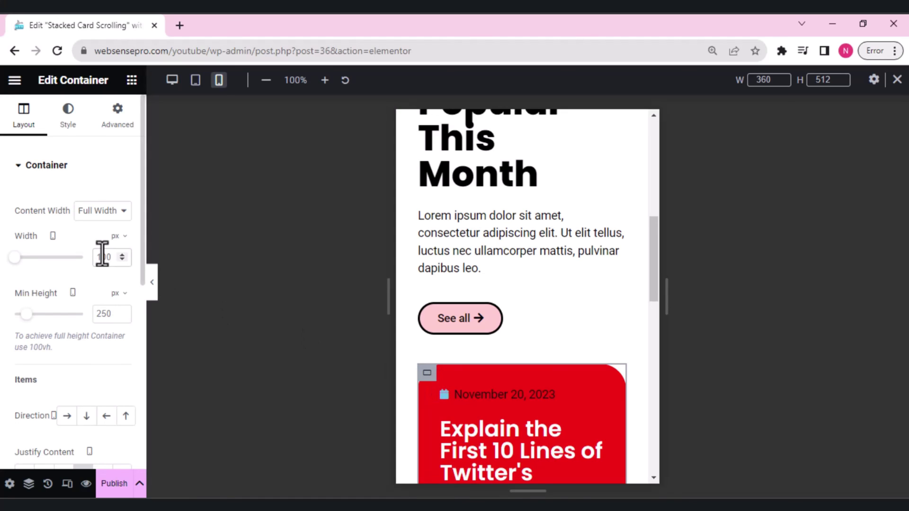
key("ctrl+a")
type("250")
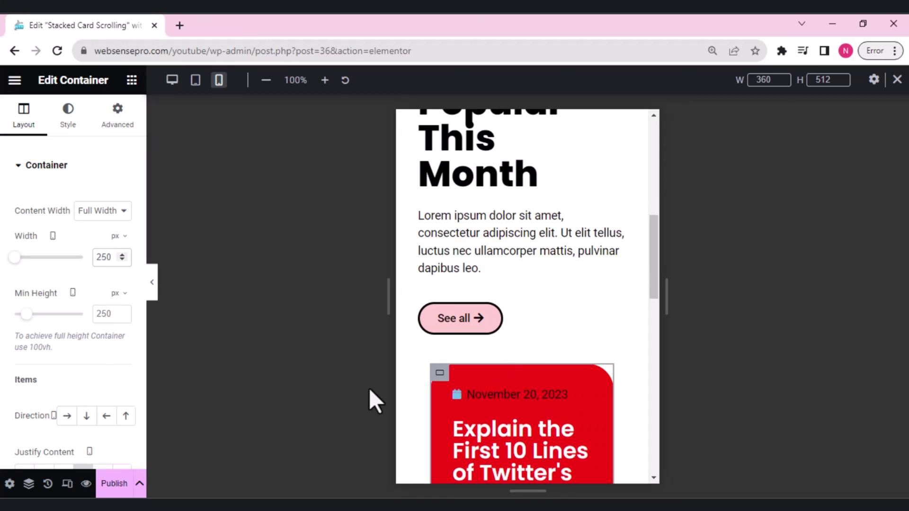
Return to the desktop view and change the font family of the author name heading in the red card to Poppins.
left_click(172, 80)
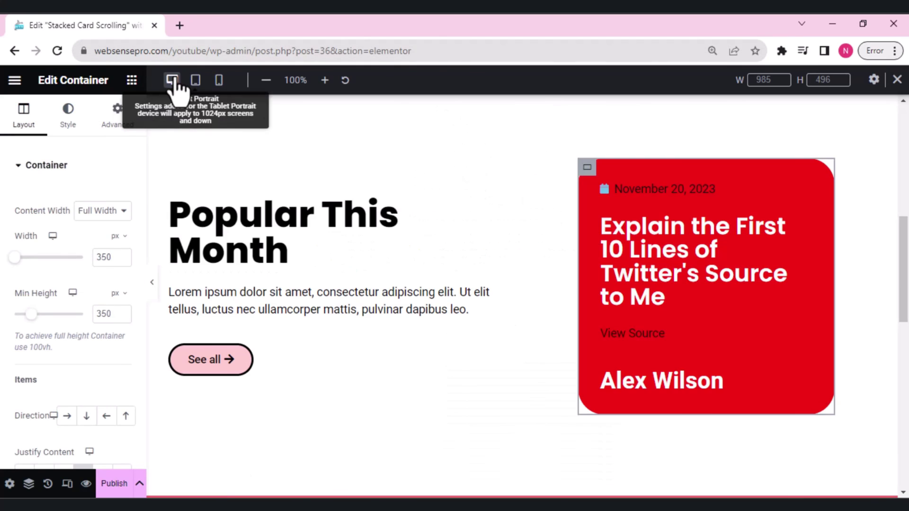
left_click(647, 259)
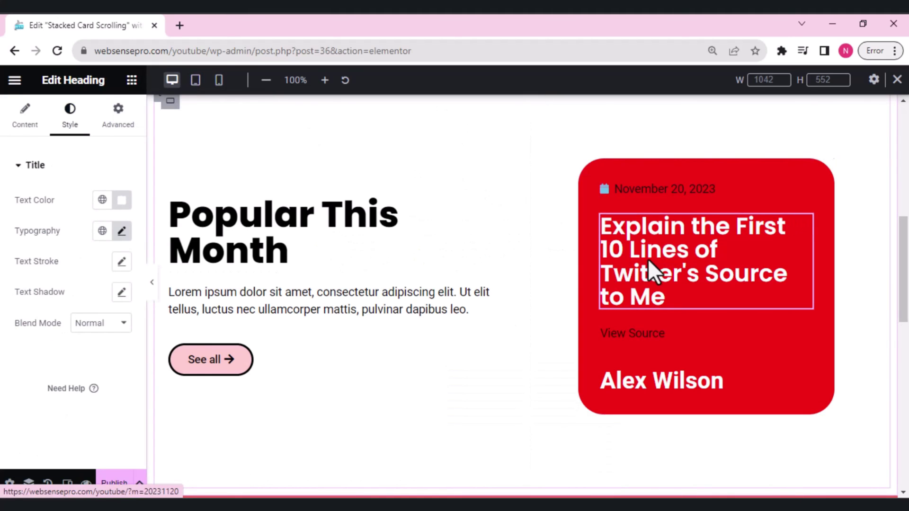
left_click(121, 231)
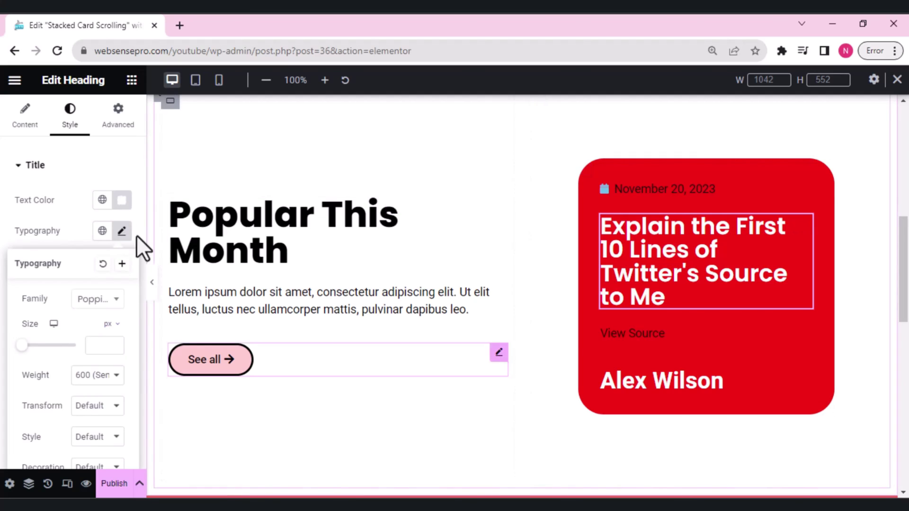
left_click(657, 385)
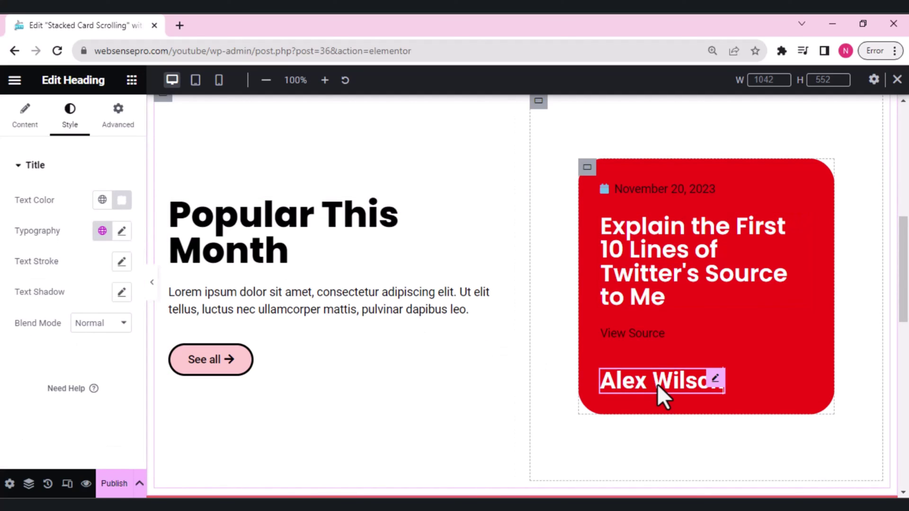
left_click(121, 230)
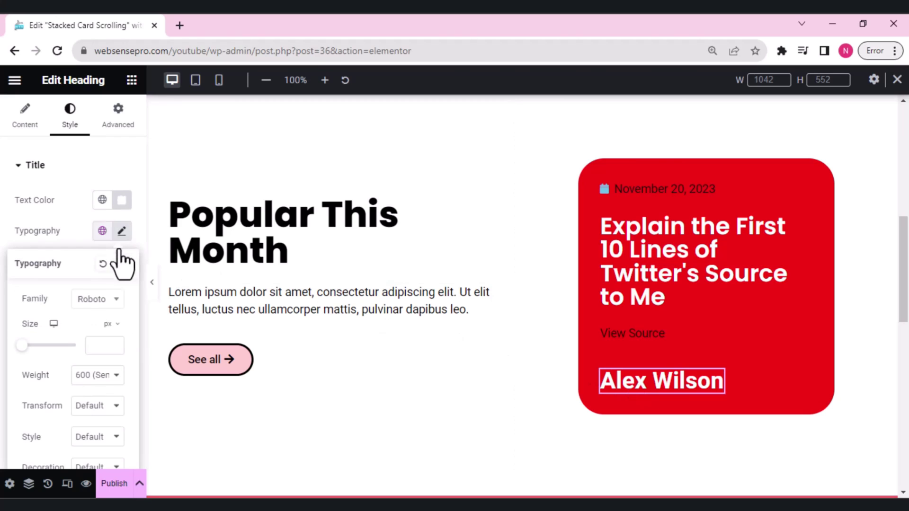
left_click(98, 305)
type("popp")
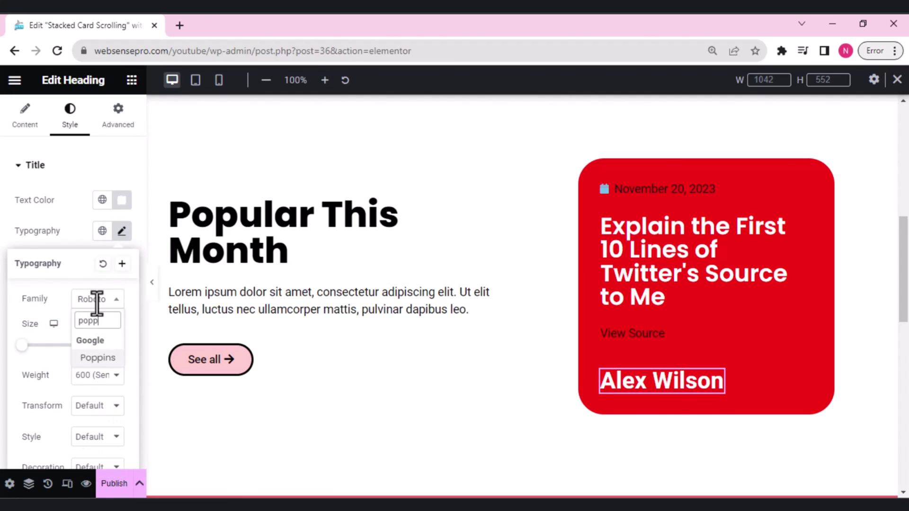
left_click(100, 356)
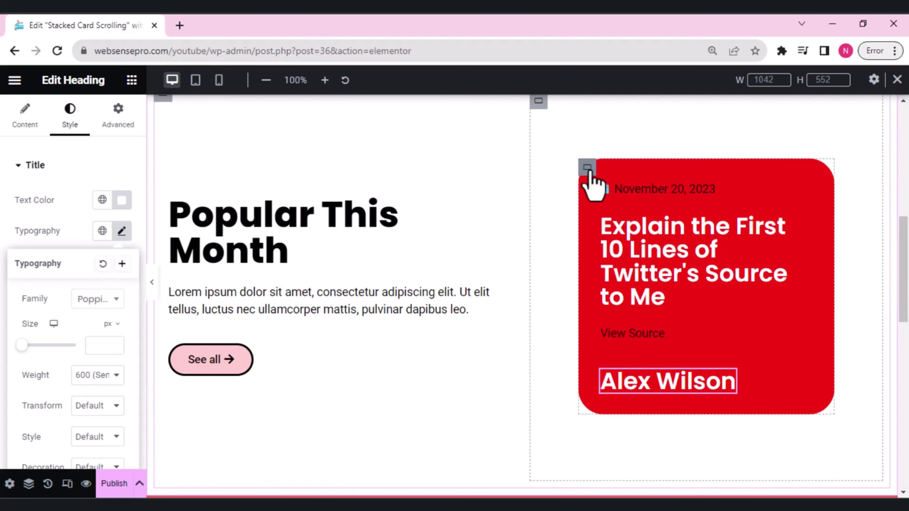
Set the position of the red card container to Absolute.
left_click(586, 168)
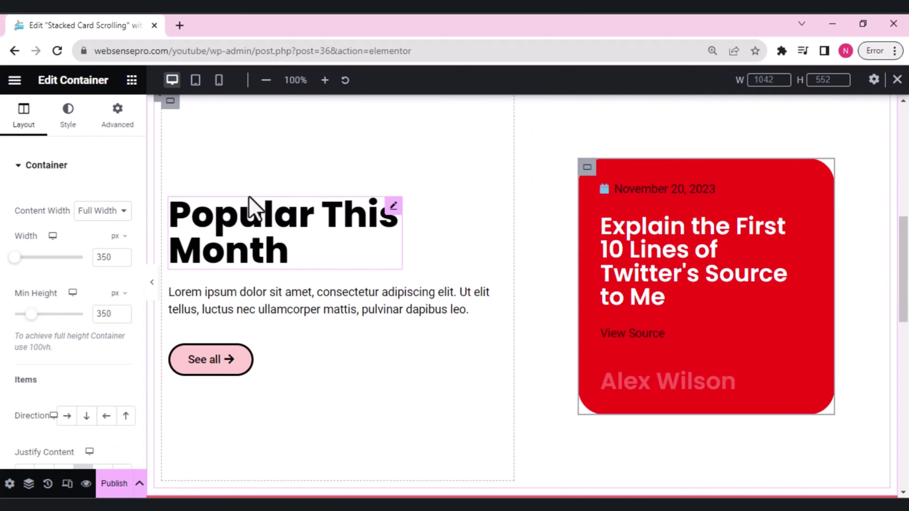
left_click(118, 121)
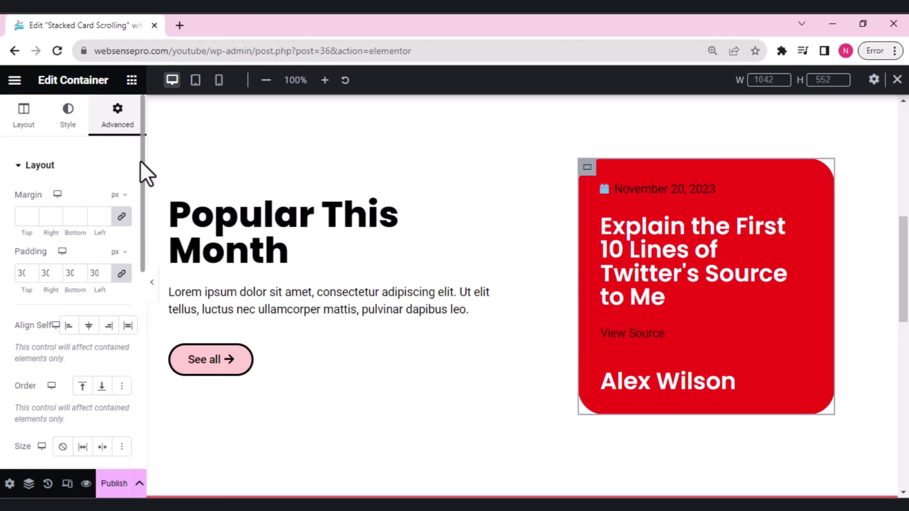
left_click_drag(141, 163, 142, 228)
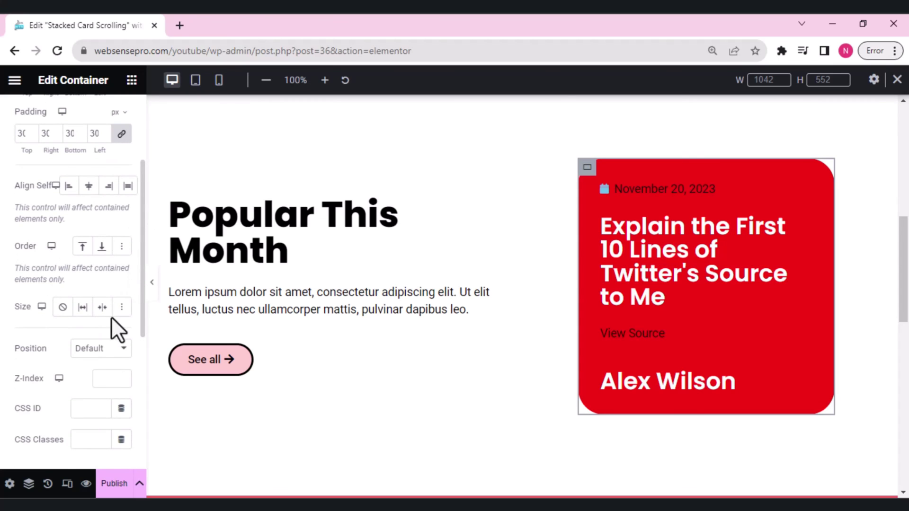
left_click(97, 350)
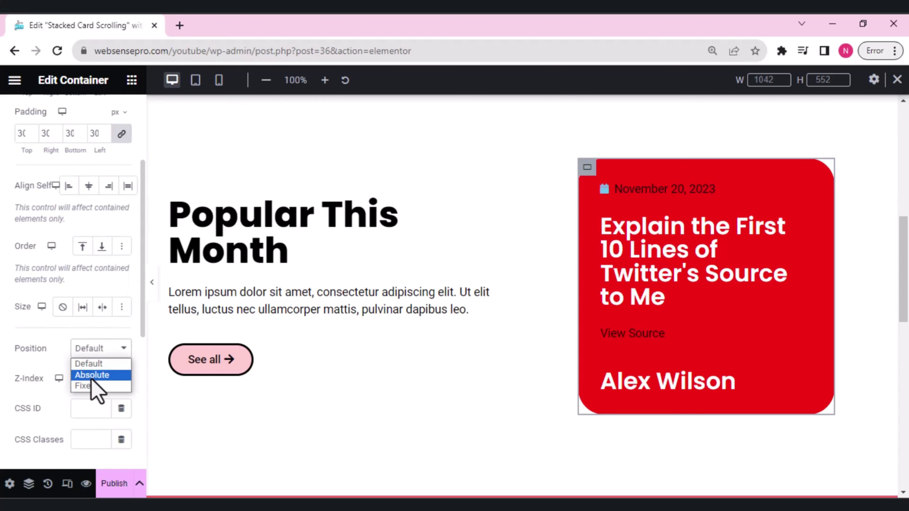
left_click(91, 378)
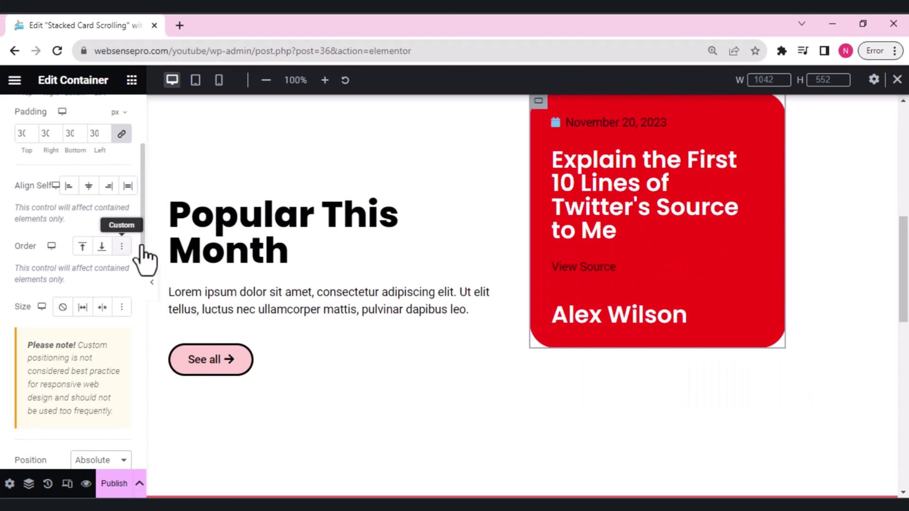
Clear the vertical and horizontal offset values of the red card container and duplicate the container.
scroll(145, 255, "down", 6)
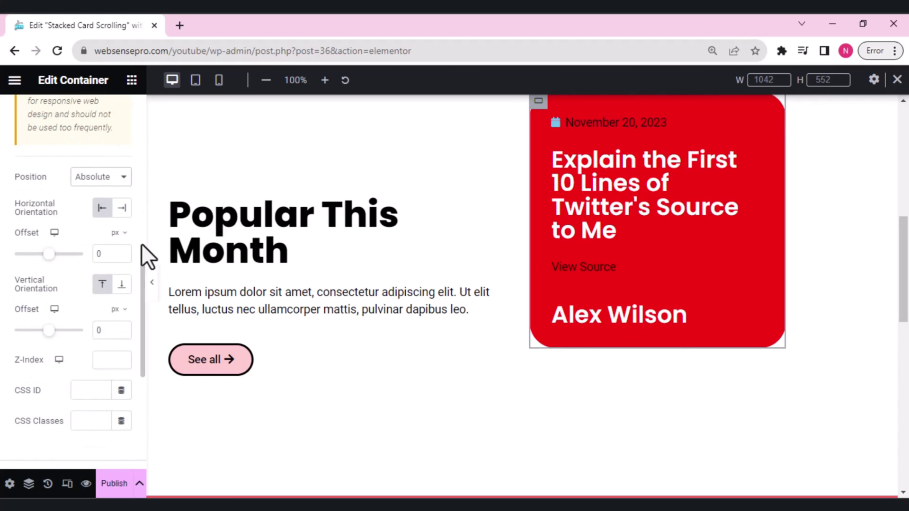
left_click(123, 331)
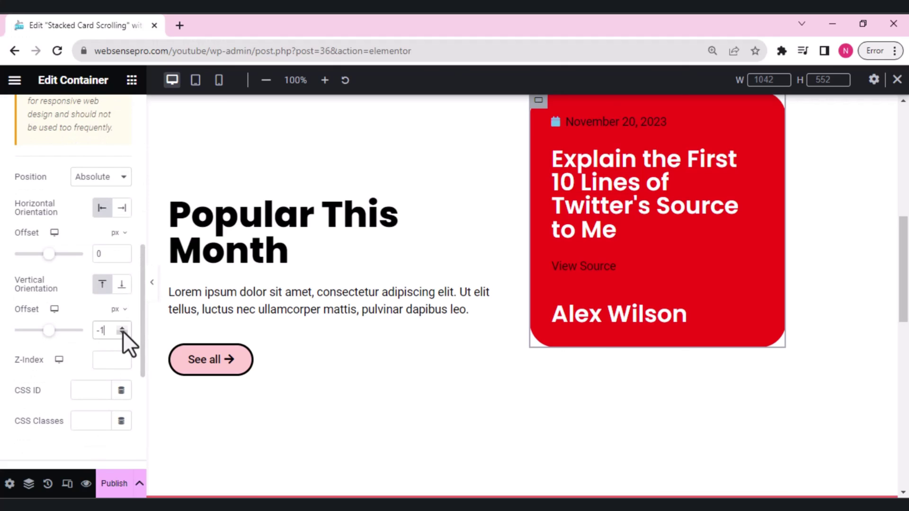
left_click(123, 328)
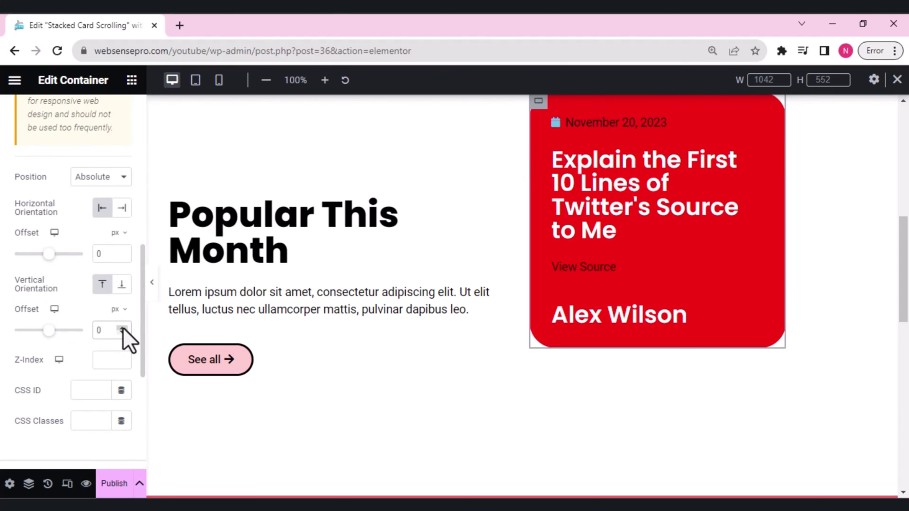
key("BackSpace")
left_click(105, 256)
key("BackSpace")
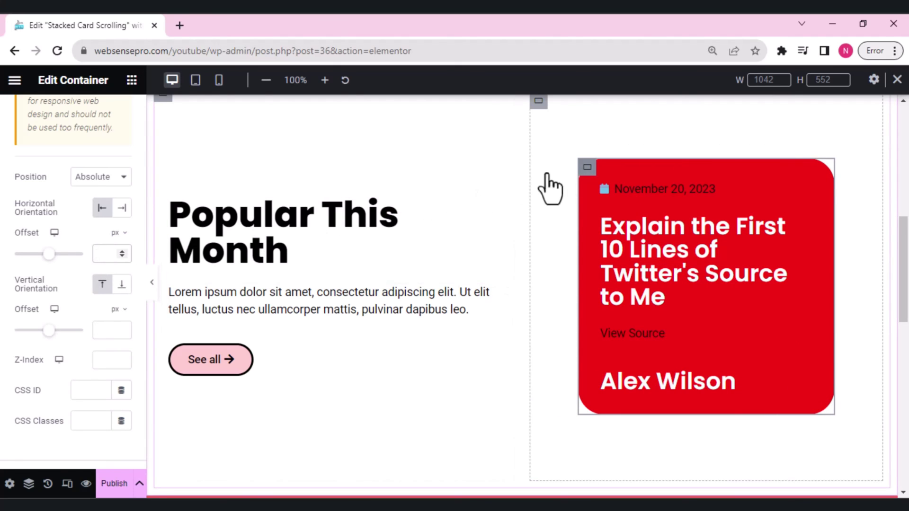
right_click(587, 167)
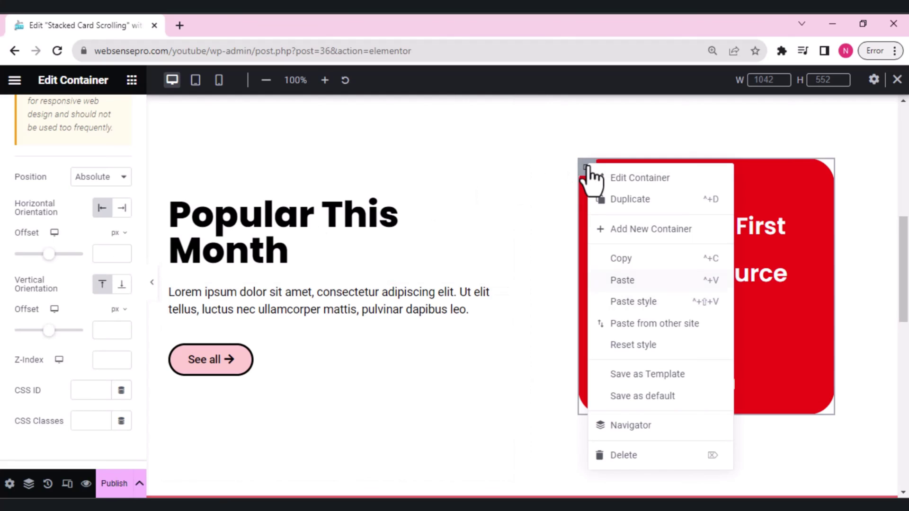
left_click(620, 200)
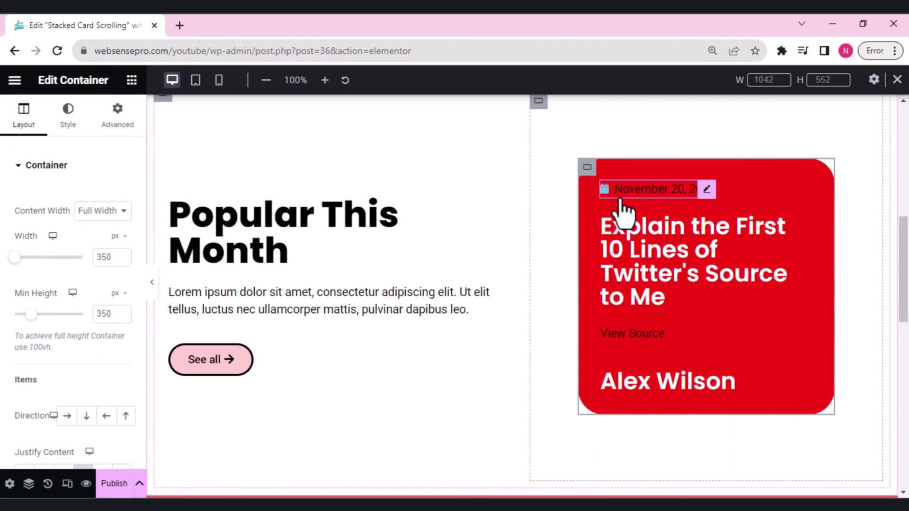
Hide the first card container in the page structure so that only its duplicate shows in the editor.
right_click(622, 210)
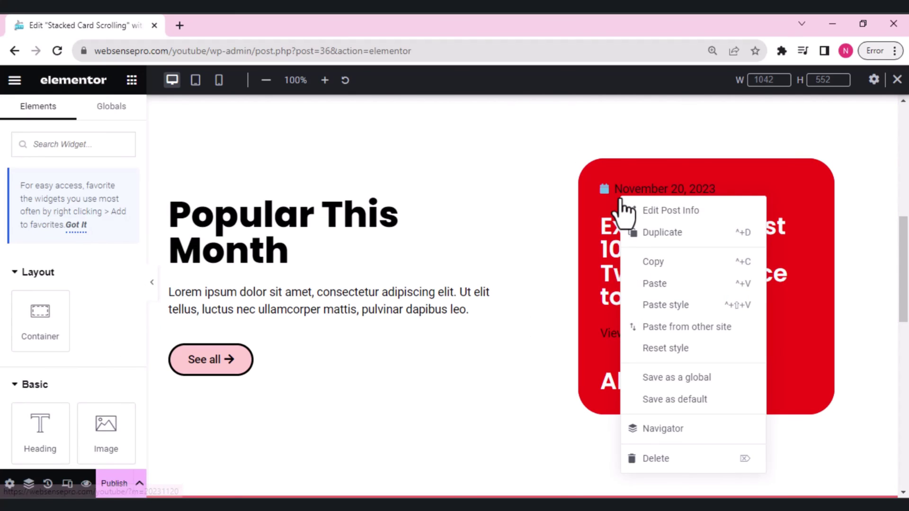
left_click(652, 430)
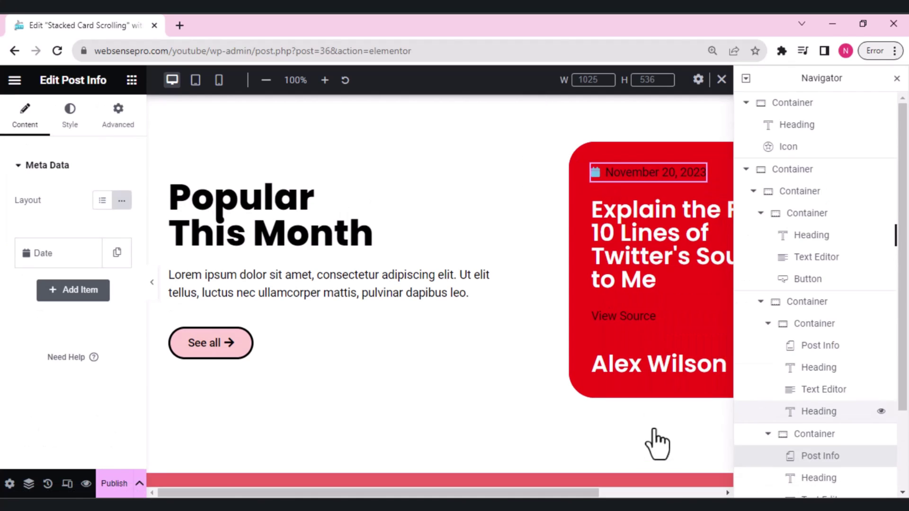
left_click_drag(901, 374, 904, 435)
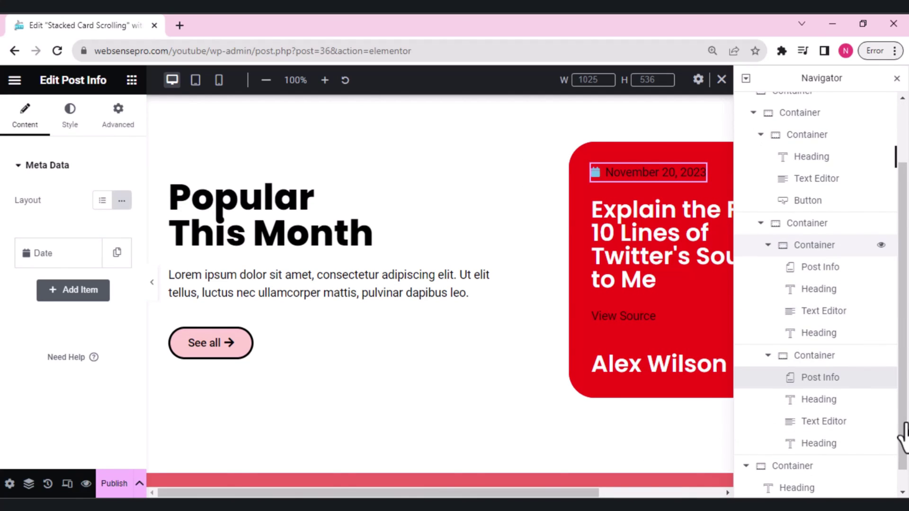
left_click(881, 245)
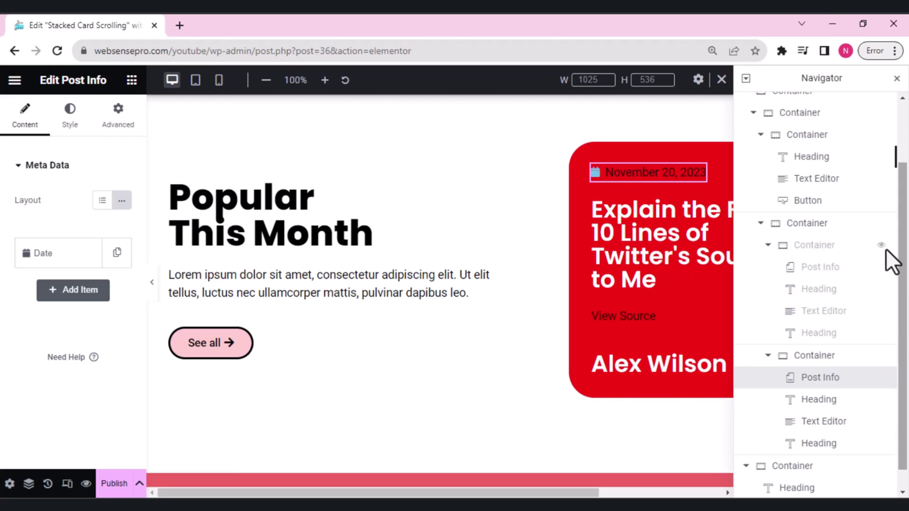
left_click_drag(904, 274, 904, 321)
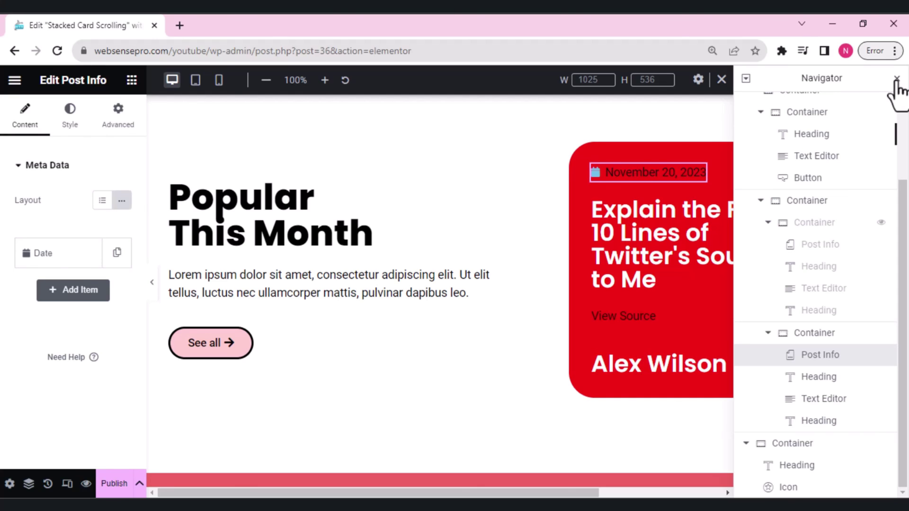
left_click(895, 78)
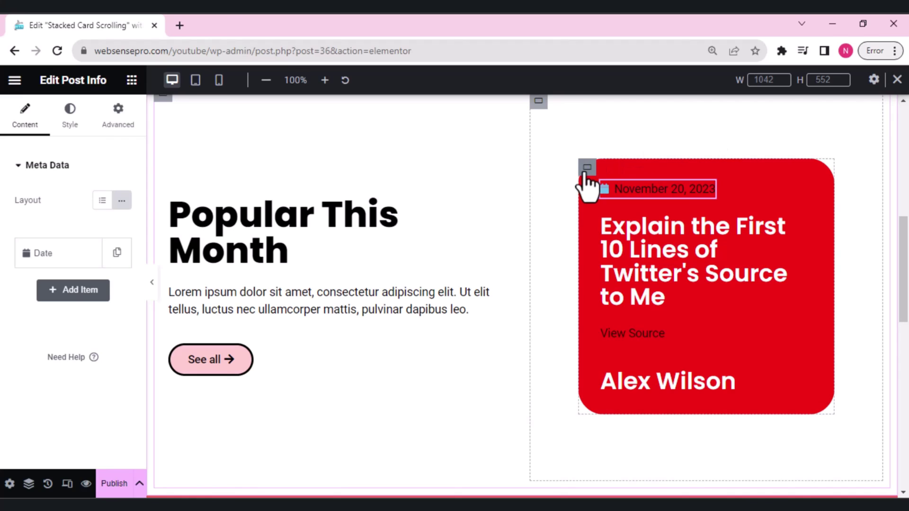
Set the background color of the duplicated card container to blue #2911F2.
left_click(586, 169)
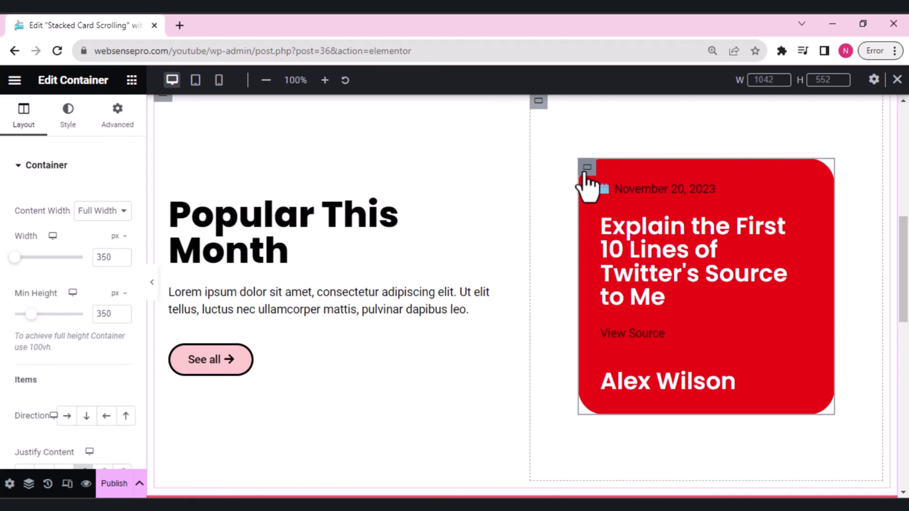
left_click(68, 124)
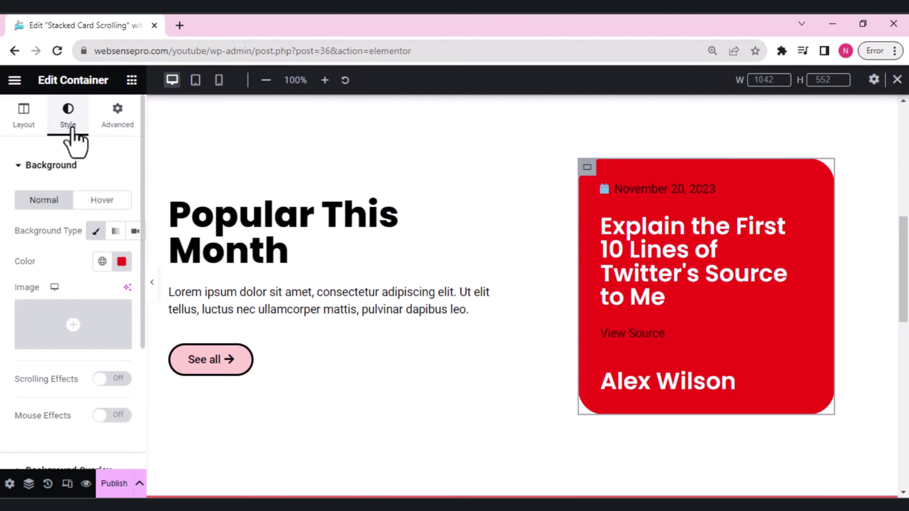
left_click(123, 262)
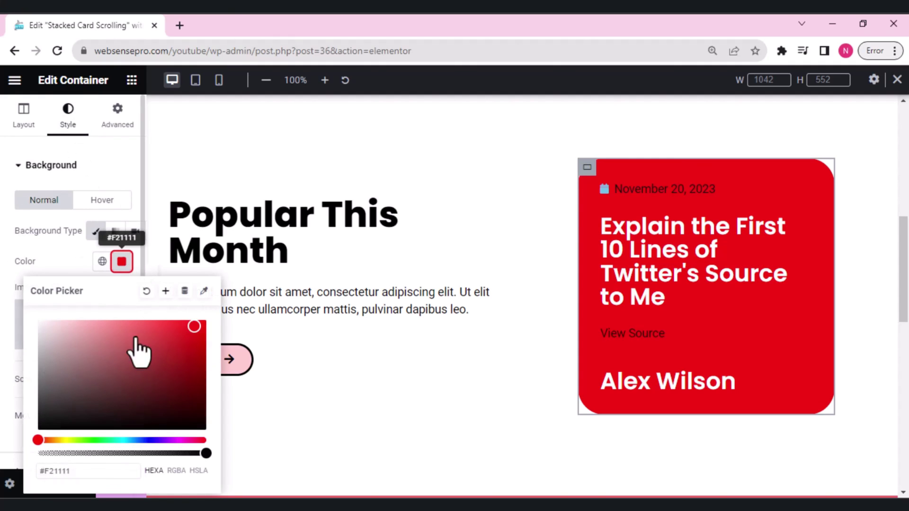
left_click(146, 439)
left_click(152, 439)
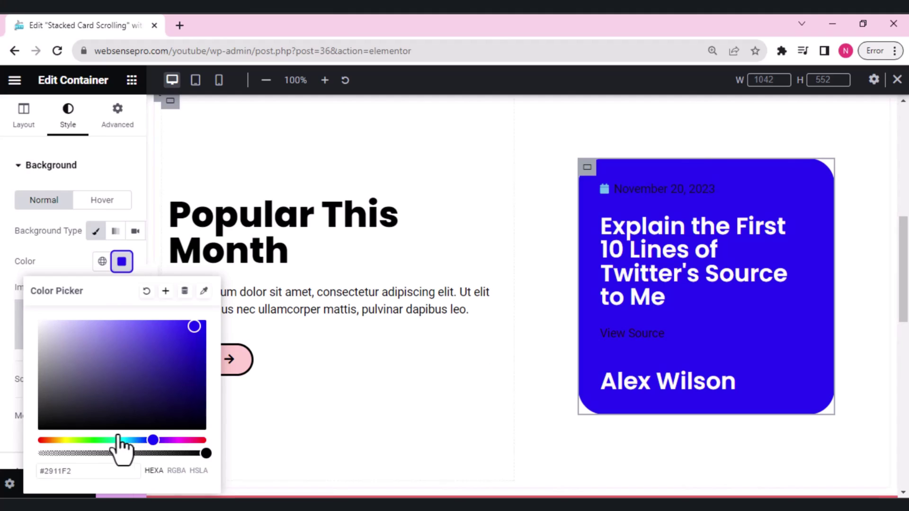
left_click(5, 414)
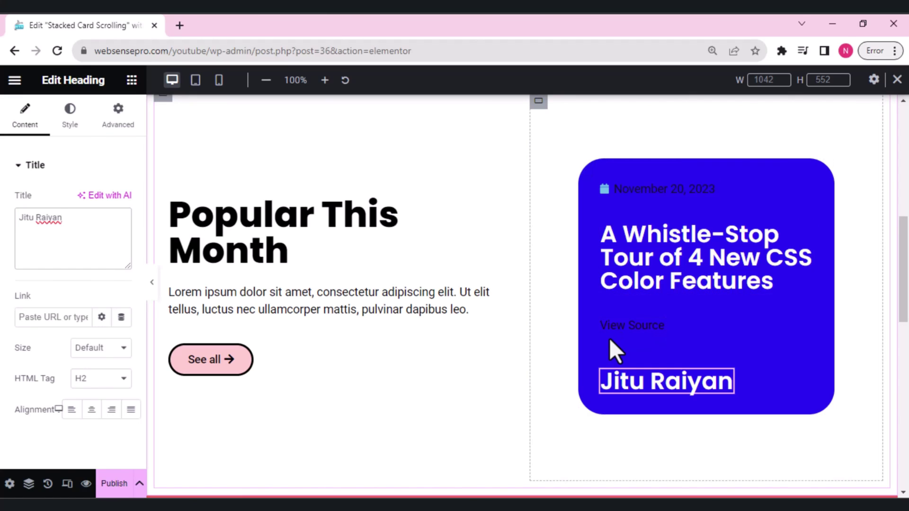
Show the page structure and duplicate the blue card container to create a third card.
right_click(844, 412)
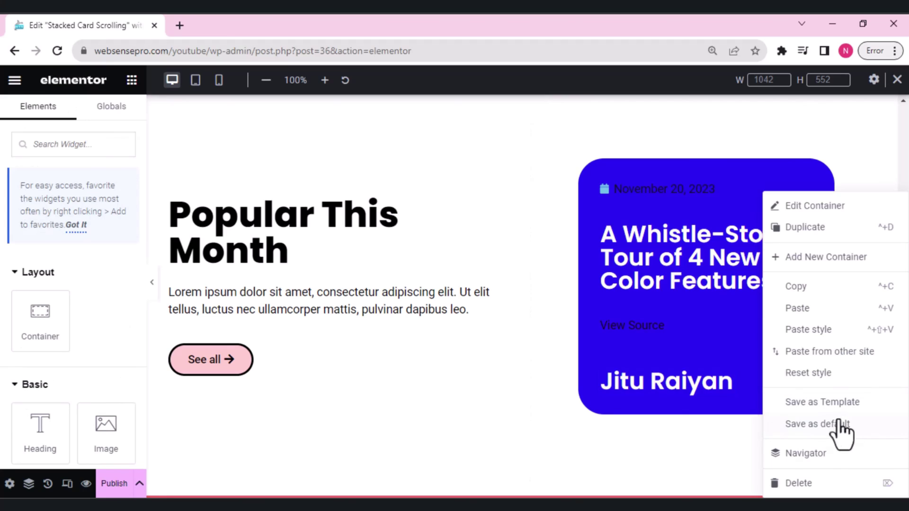
left_click(804, 455)
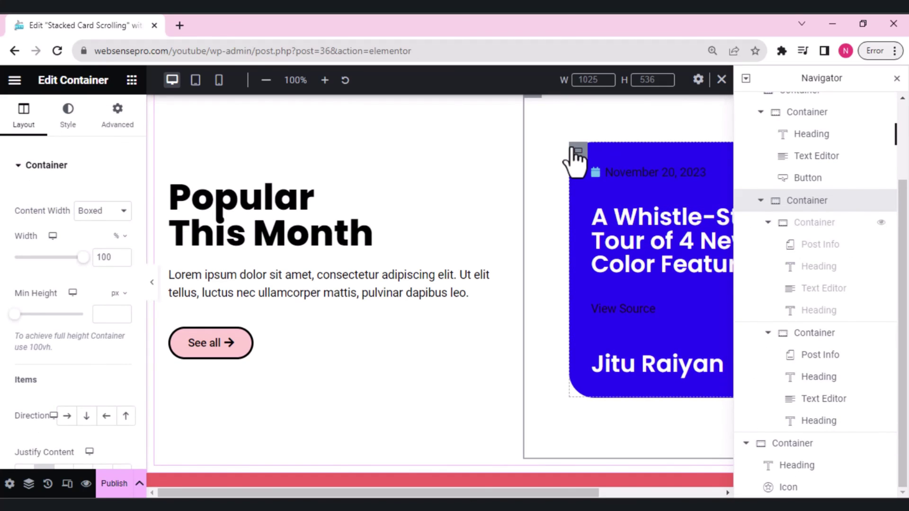
right_click(576, 157)
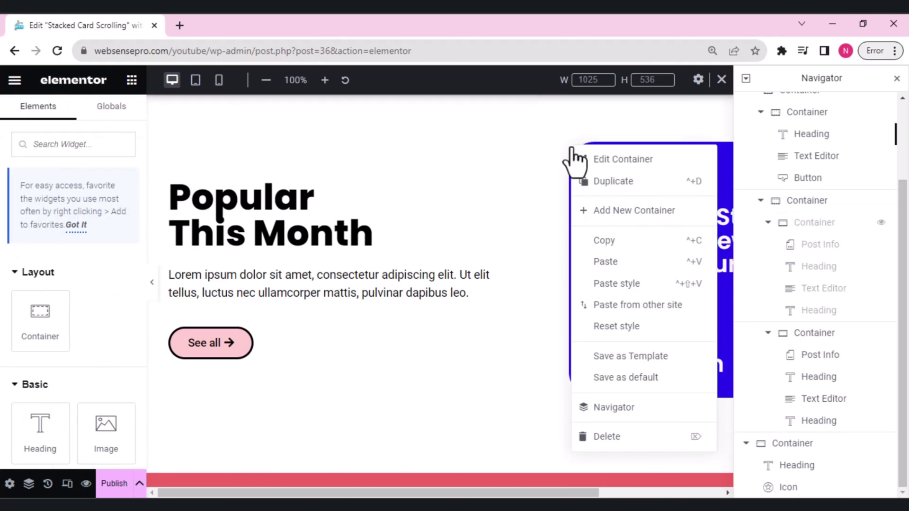
left_click(608, 183)
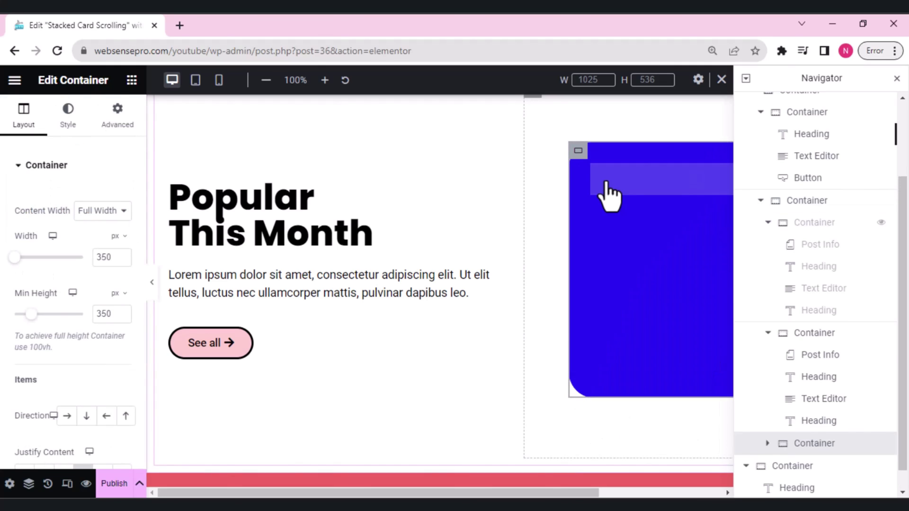
Hide the second card container in the page structure and expand the new third card container.
left_click(880, 333)
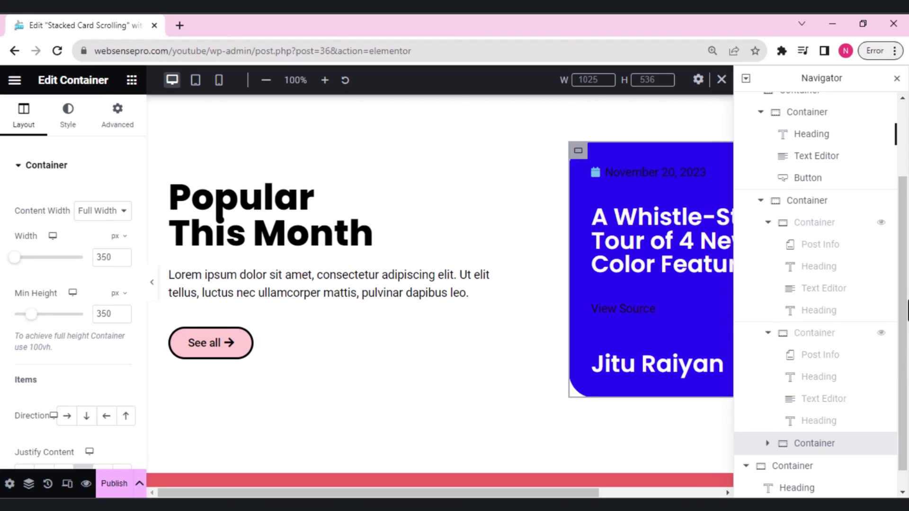
scroll(903, 360, "down", 1)
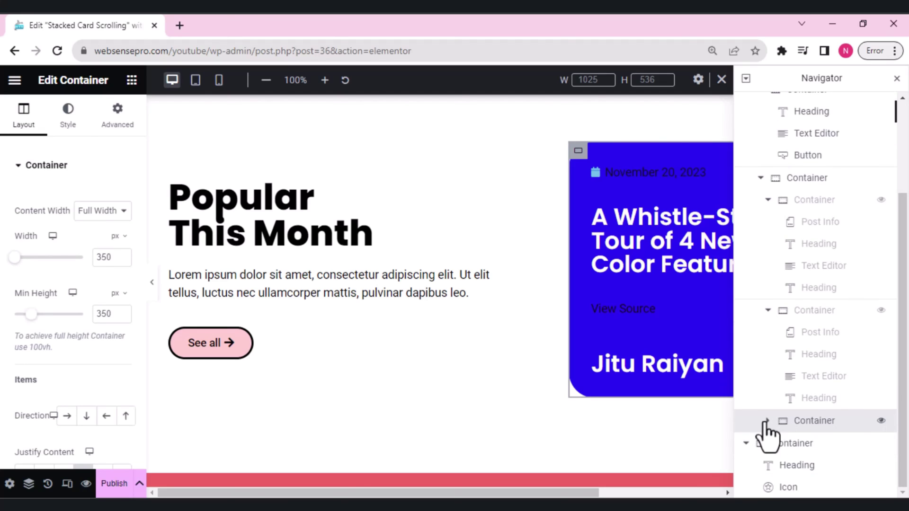
left_click(766, 421)
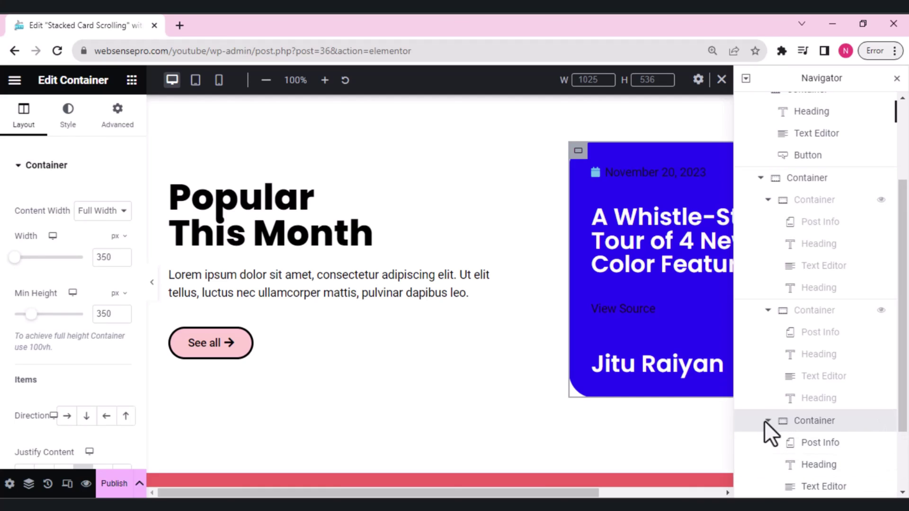
left_click(896, 79)
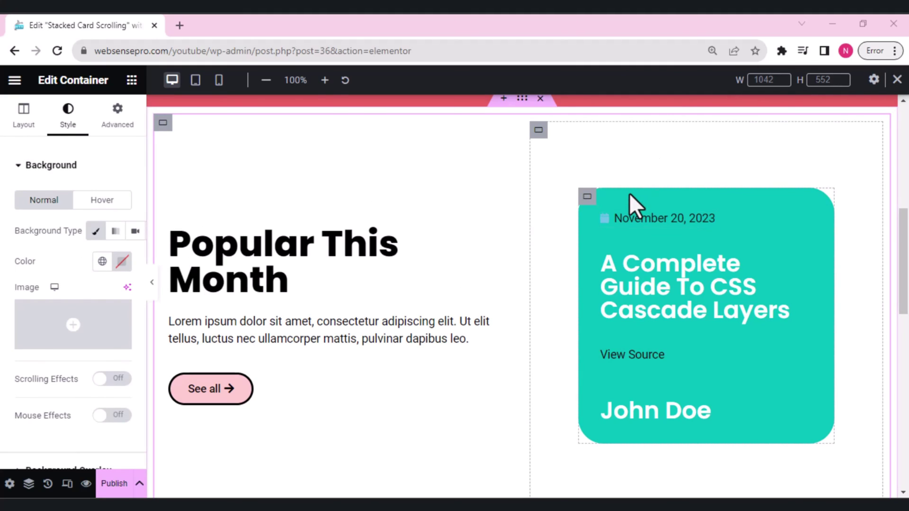
Assign the CSS class mdw-stacked-cards to the parent container that holds all the card containers.
right_click(634, 331)
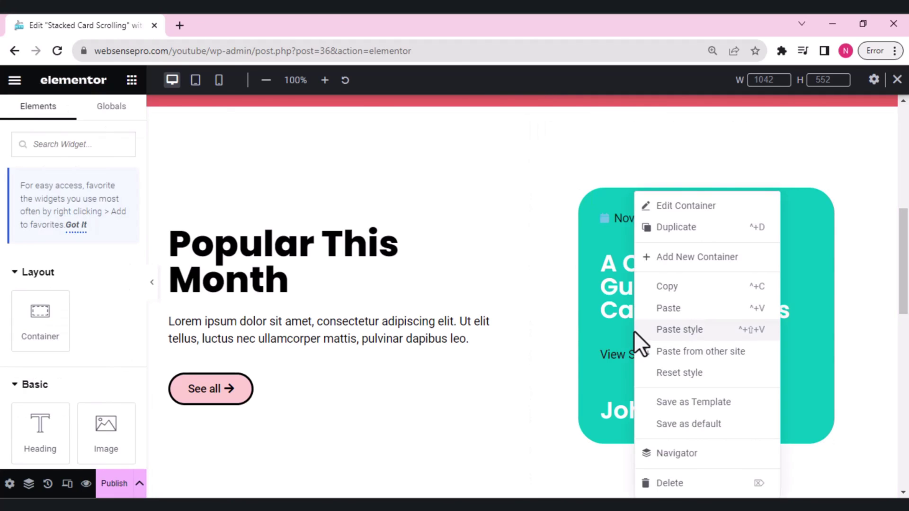
left_click(668, 454)
scroll(904, 278, "down", 6)
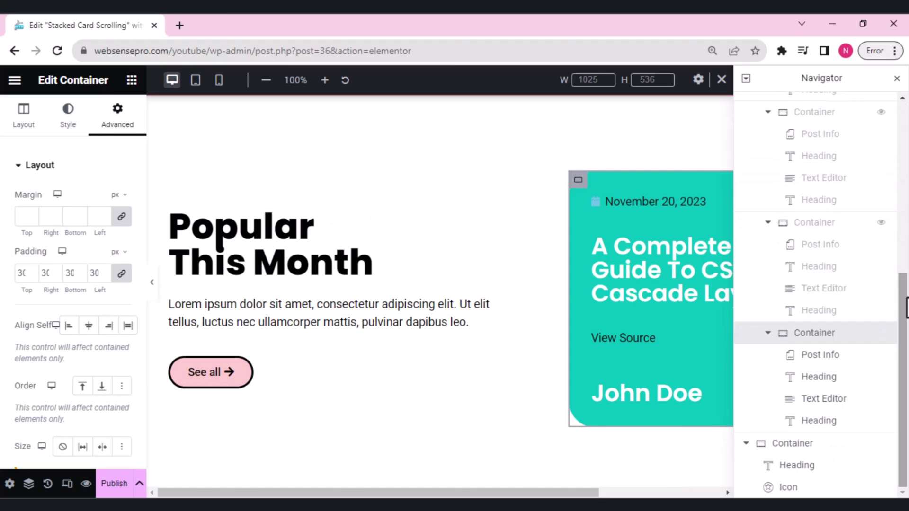
scroll(904, 282, "up", 1)
scroll(905, 284, "up", 3)
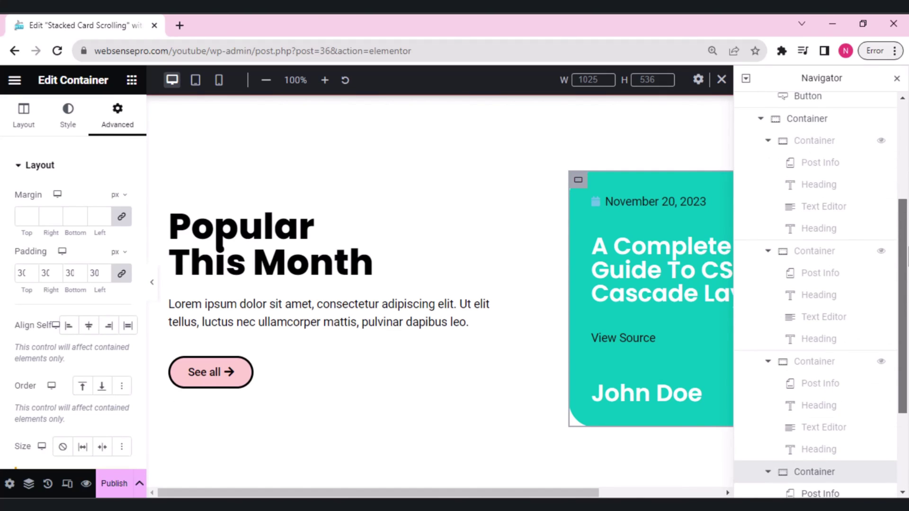
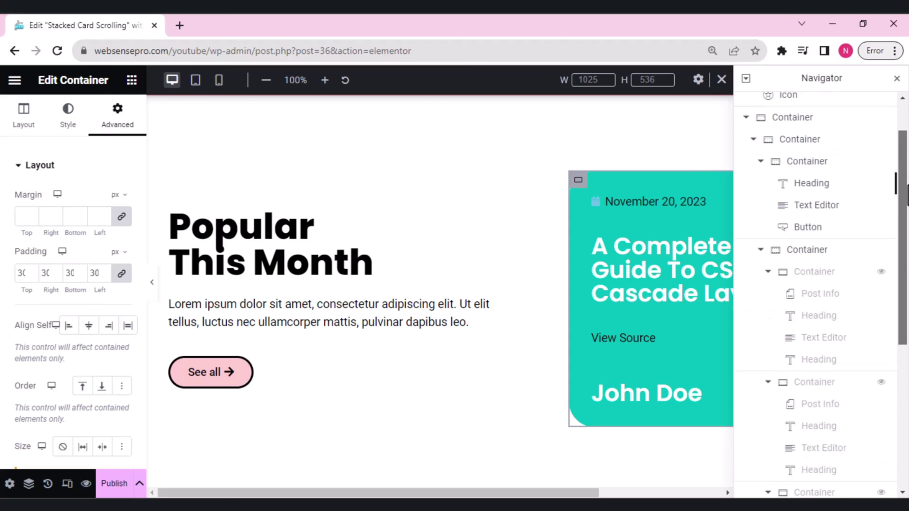
left_click(799, 258)
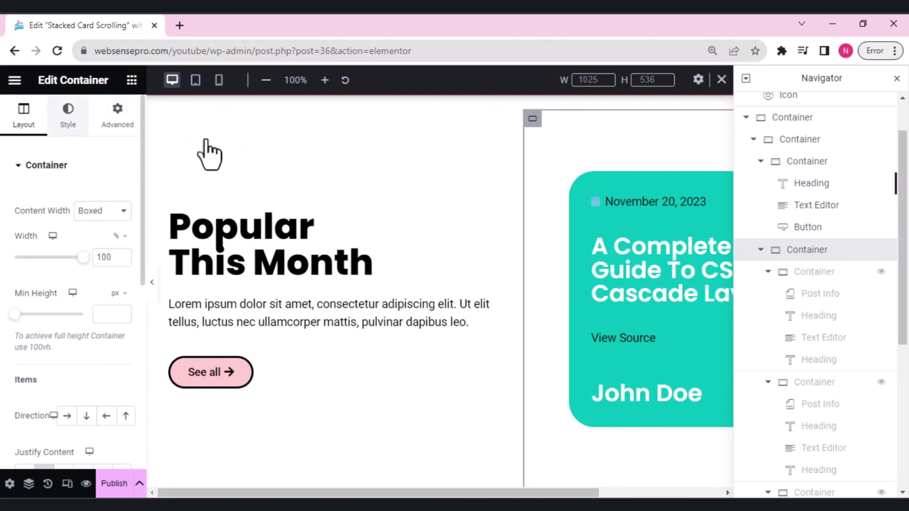
left_click(100, 142)
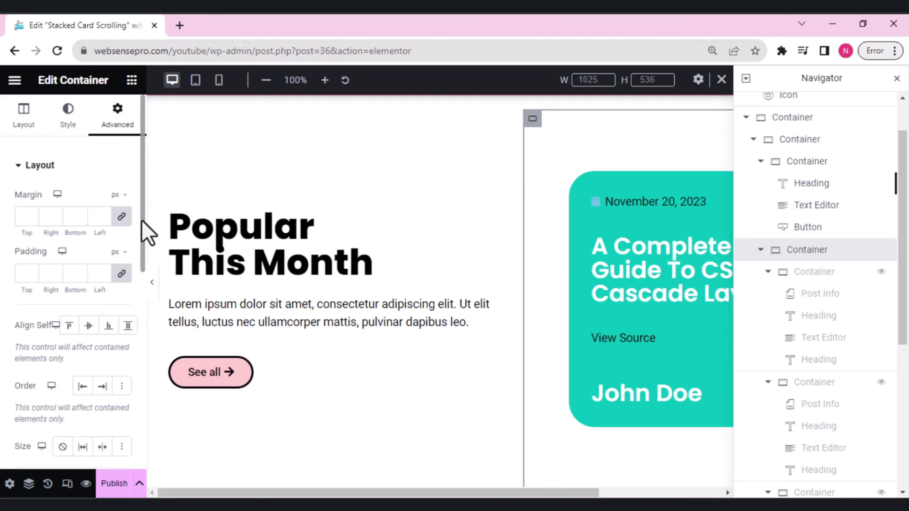
scroll(130, 305, "down", 5)
left_click(82, 353)
type("n")
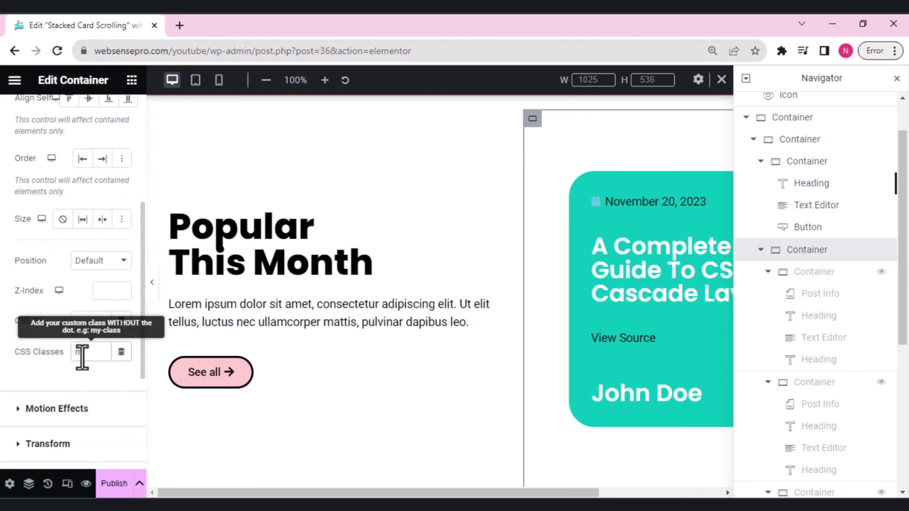
type("ew-sta")
type("c")
type("ked-")
type("cards")
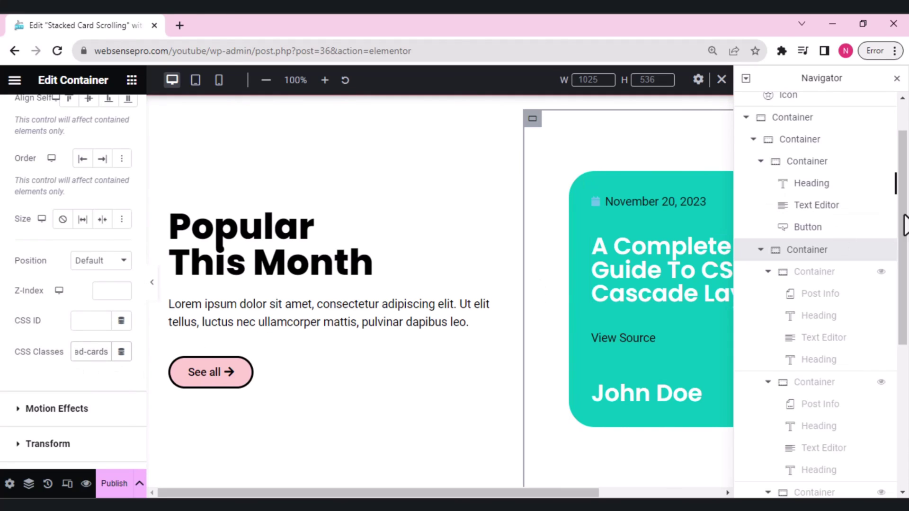
Assign the CSS class mdw-stacked-card-area to the outermost container of the Popular This Month section.
scroll(904, 222, "up", 2)
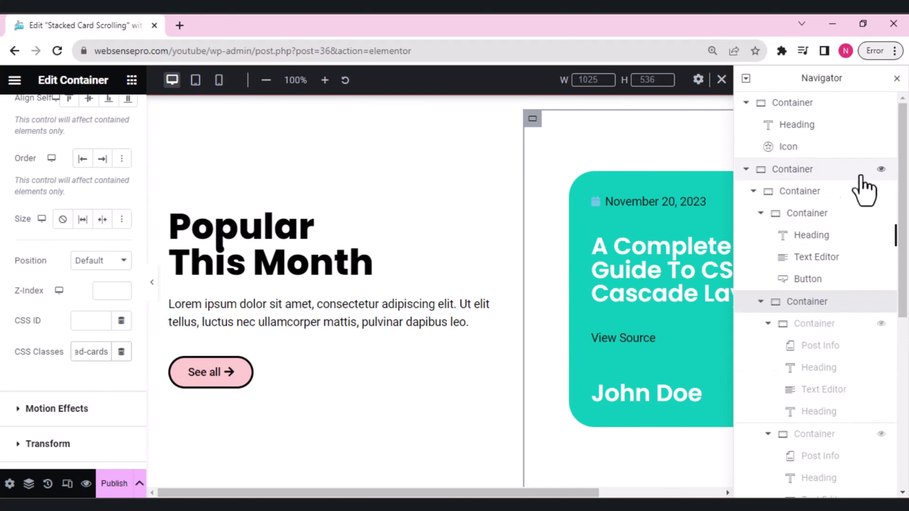
left_click(810, 201)
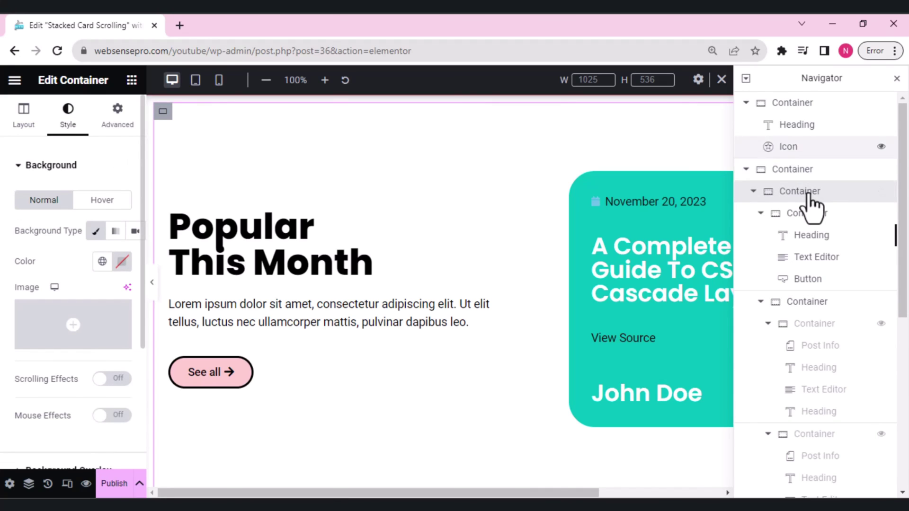
left_click(799, 176)
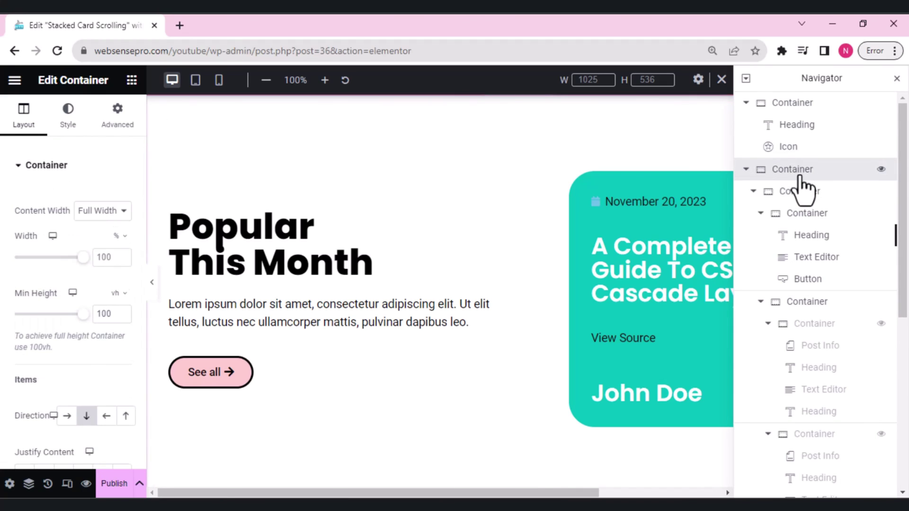
left_click(122, 124)
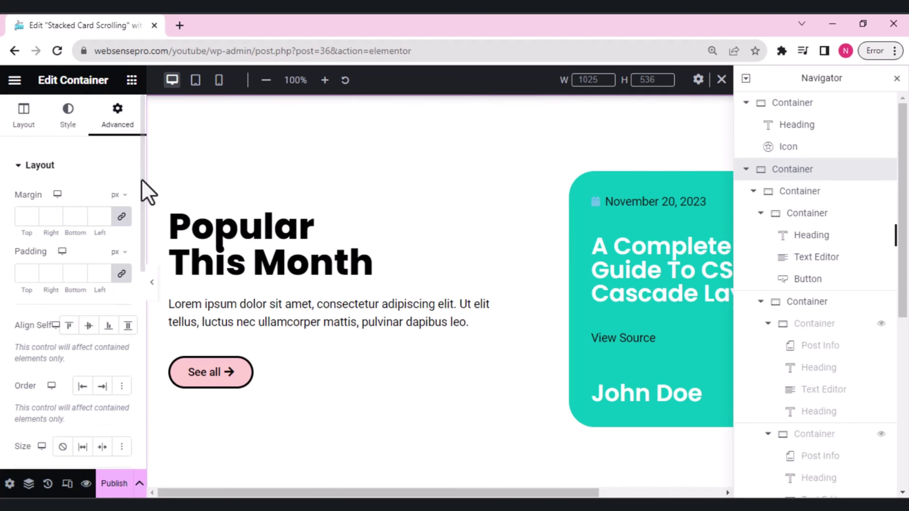
left_click_drag(141, 182, 146, 286)
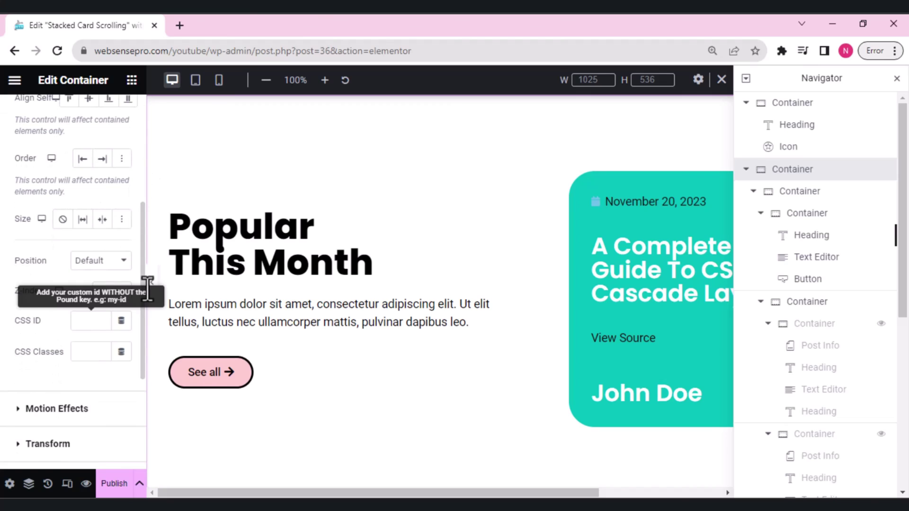
left_click(85, 350)
type("mew-")
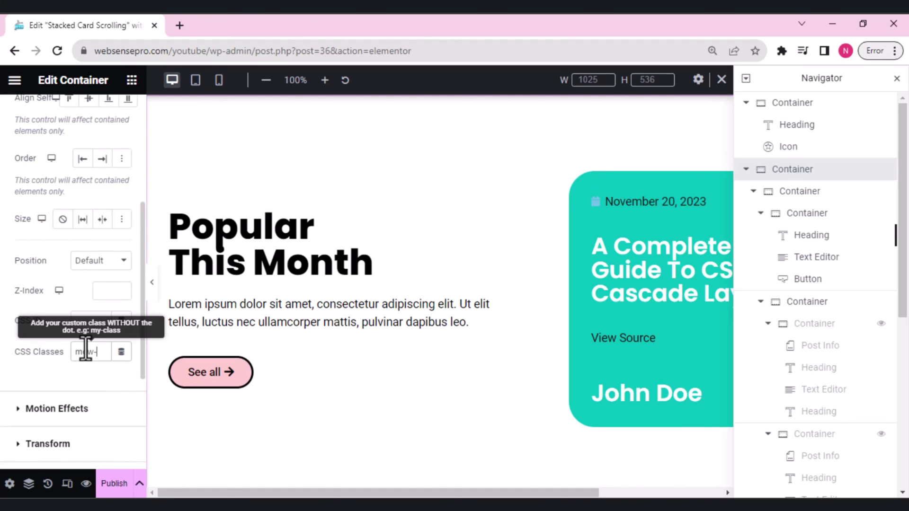
type("stacked-card-area")
scroll(86, 349, "up", 5)
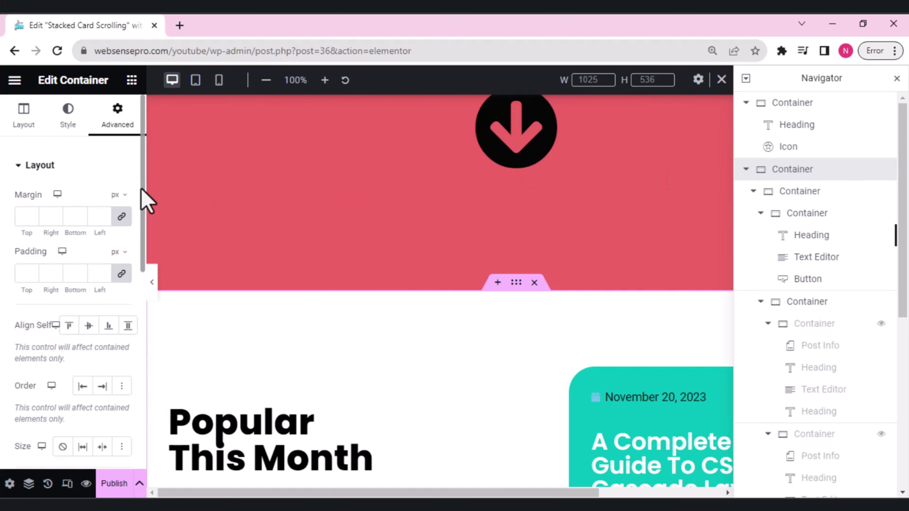
left_click_drag(141, 189, 130, 339)
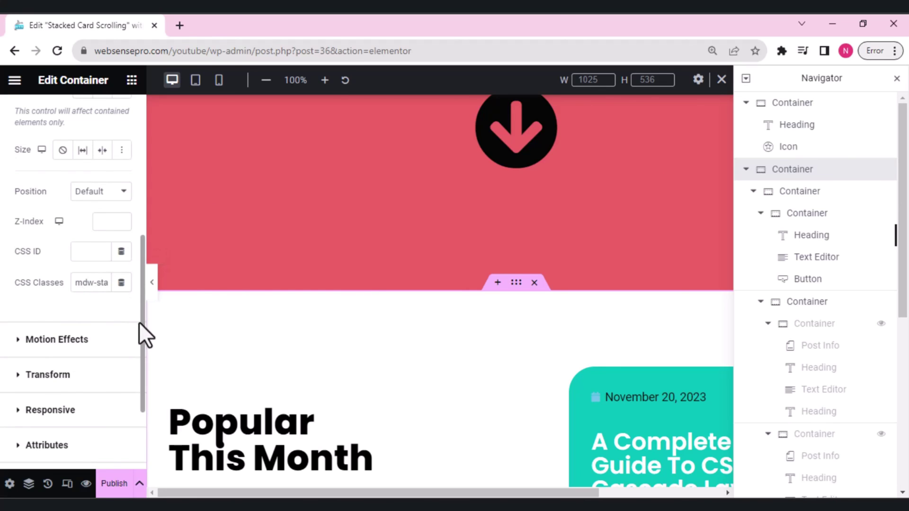
Paste the selector CSS, including card-scroll-height 400 and card-rotate, into the custom CSS of the section's outermost container.
left_click_drag(141, 324, 132, 436)
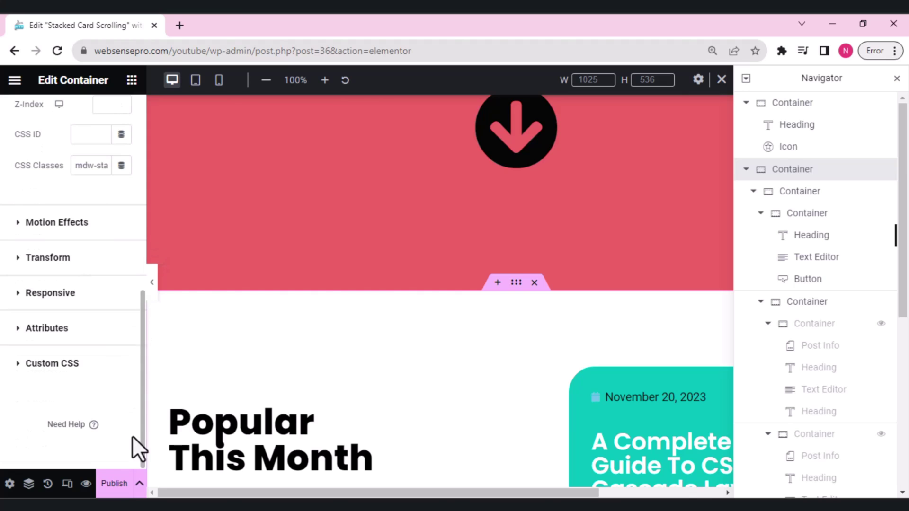
left_click(53, 370)
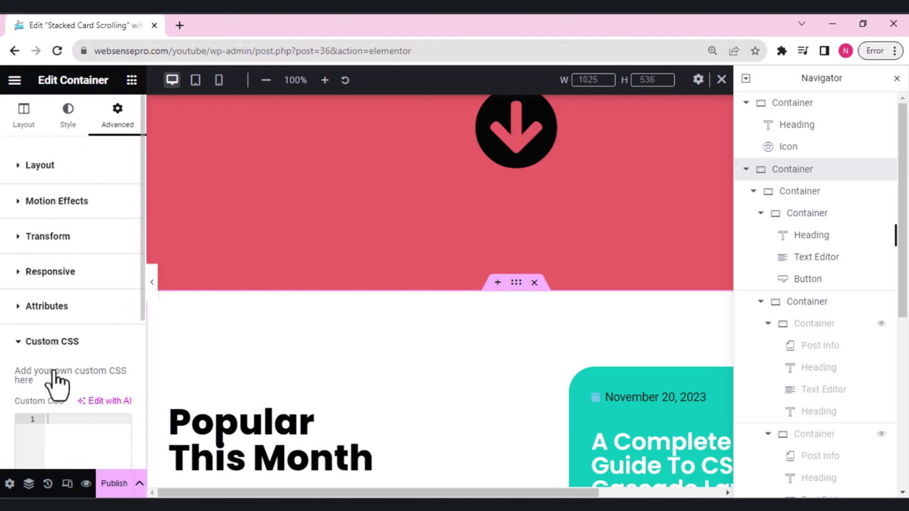
right_click(52, 417)
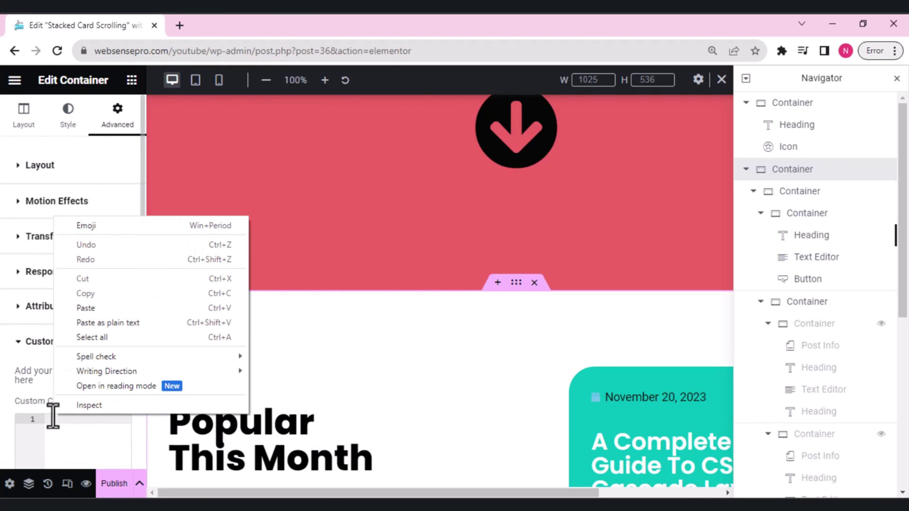
left_click(86, 308)
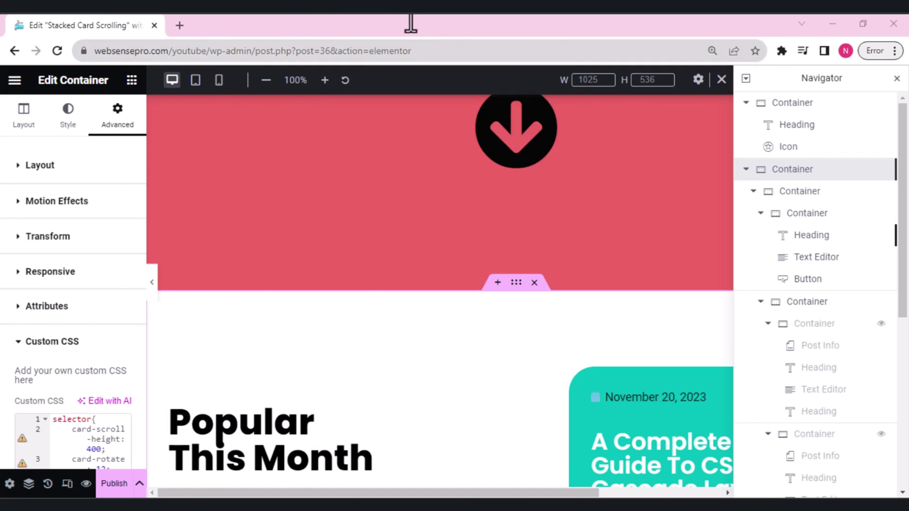
Open the site's wp-admin dashboard in a new browser tab and go to Elementor's Custom Code list.
left_click_drag(95, 51, 254, 51)
key("ctrl+c")
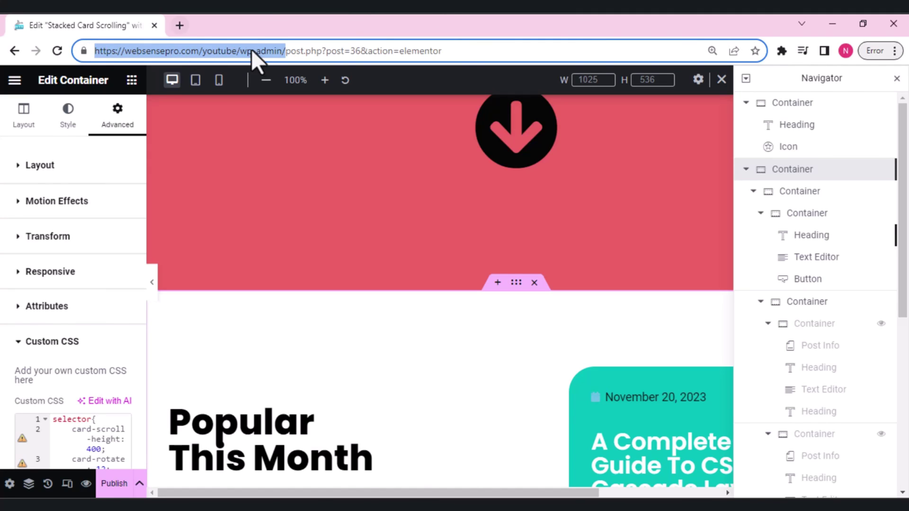
left_click(177, 23)
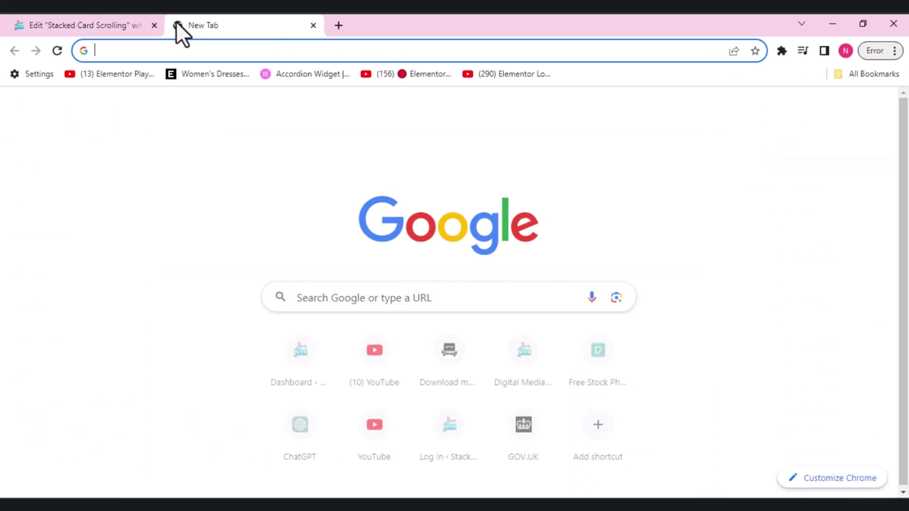
key("ctrl+v")
key("Return")
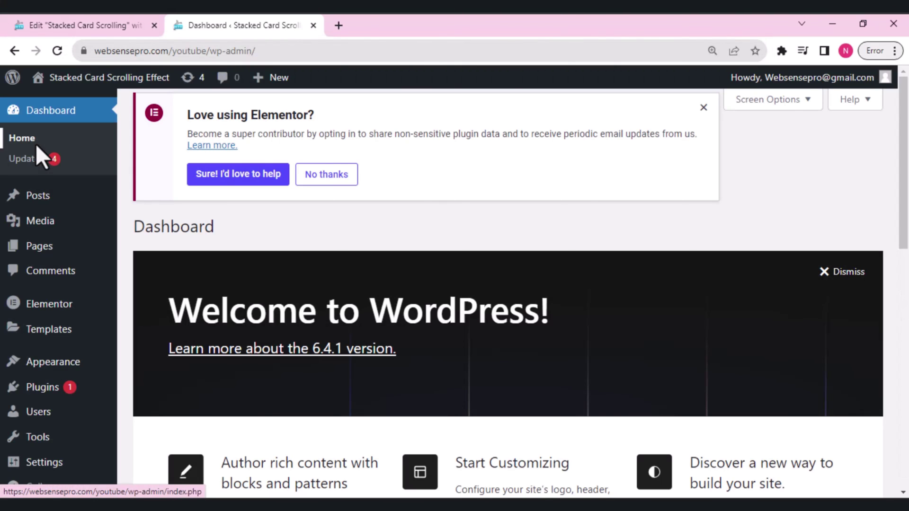
mouse_move(57, 318)
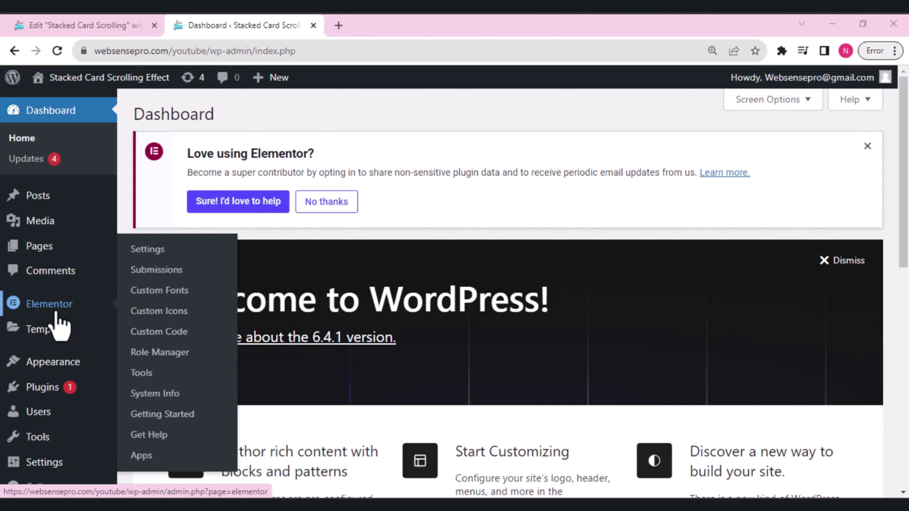
left_click(159, 337)
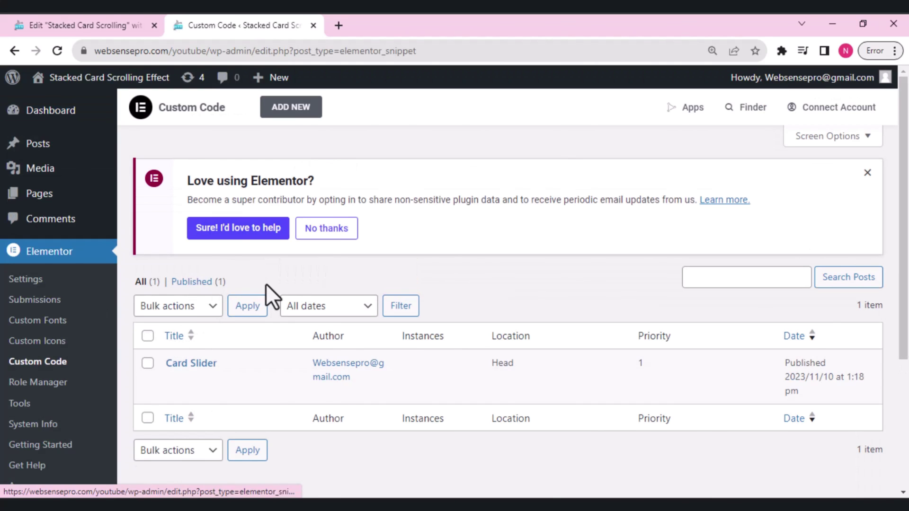
left_click_drag(266, 283, 383, 275)
left_click(428, 247)
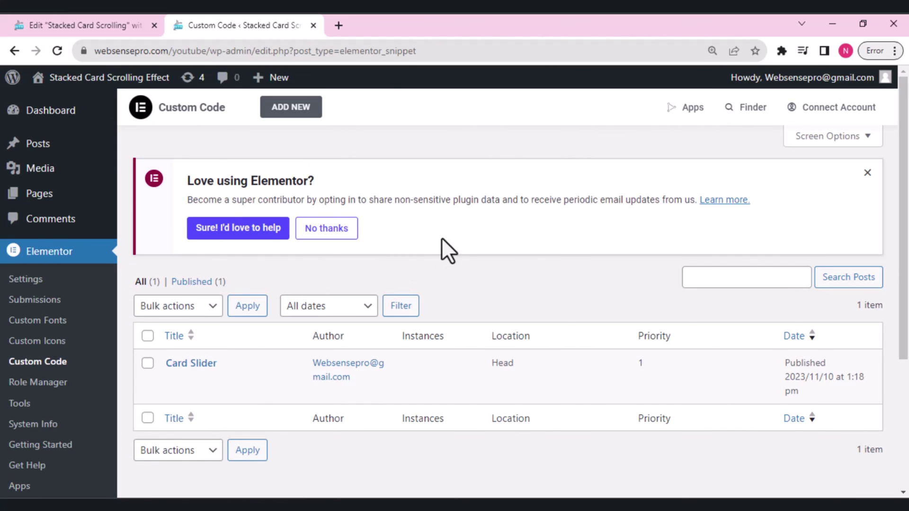
Add a custom code snippet titled Stacked Card Scrolling containing the copied jQuery card script, and publish it.
left_click(283, 110)
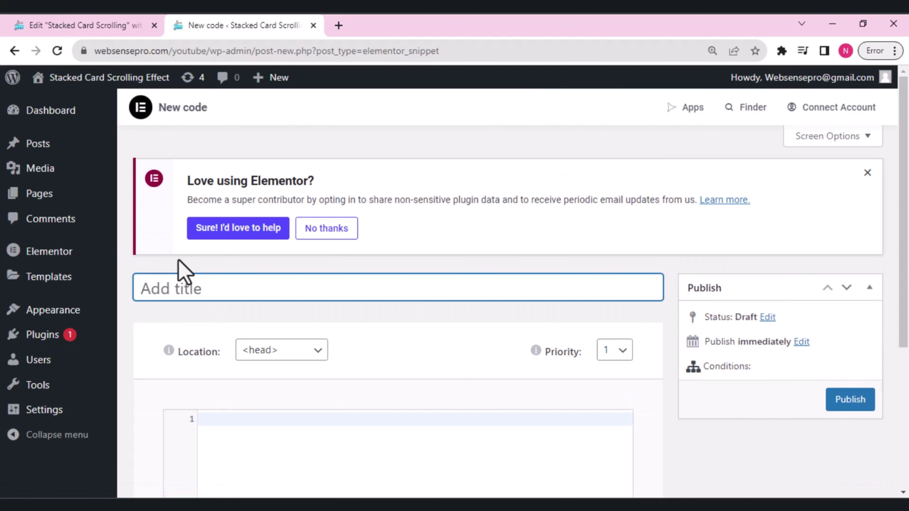
type("Stacked Card Scrolling")
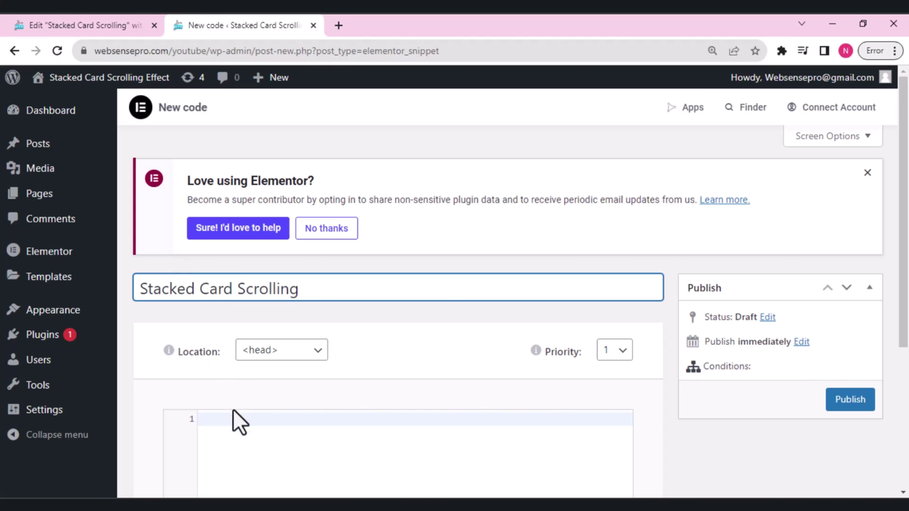
left_click(241, 430)
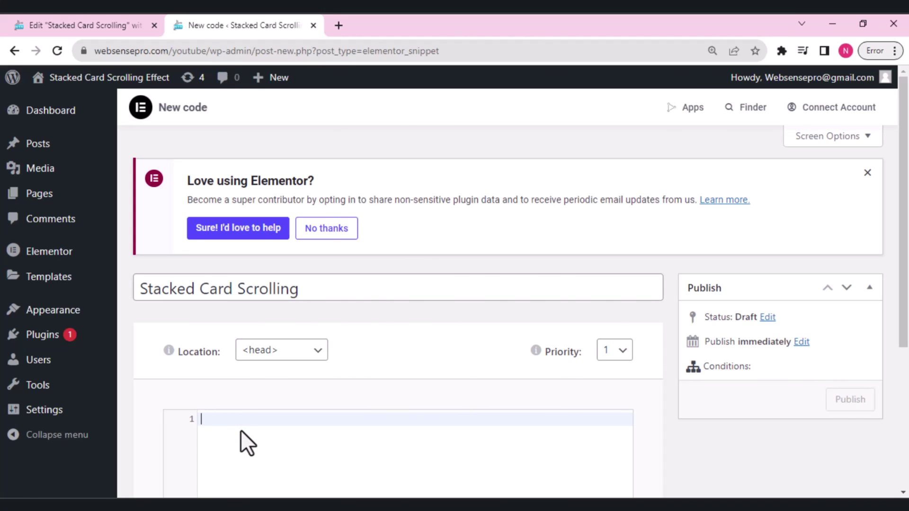
key("ctrl+v")
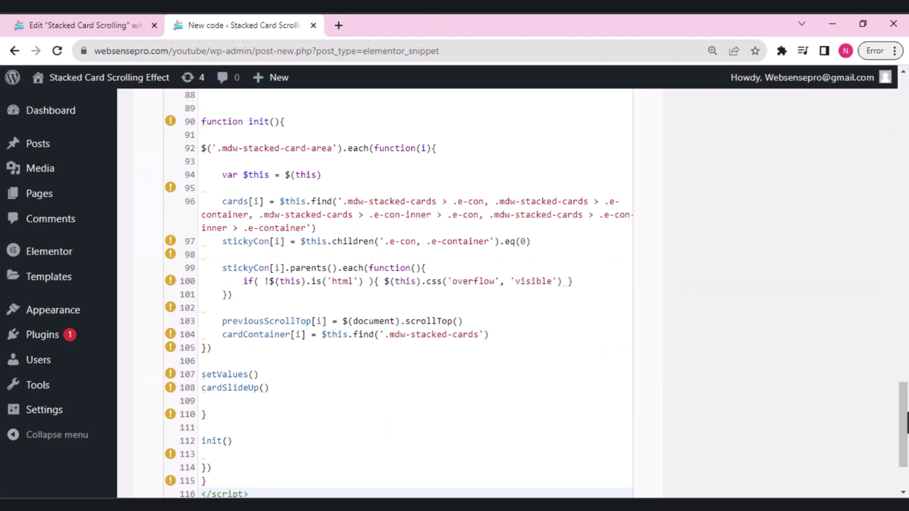
left_click_drag(902, 423, 906, 102)
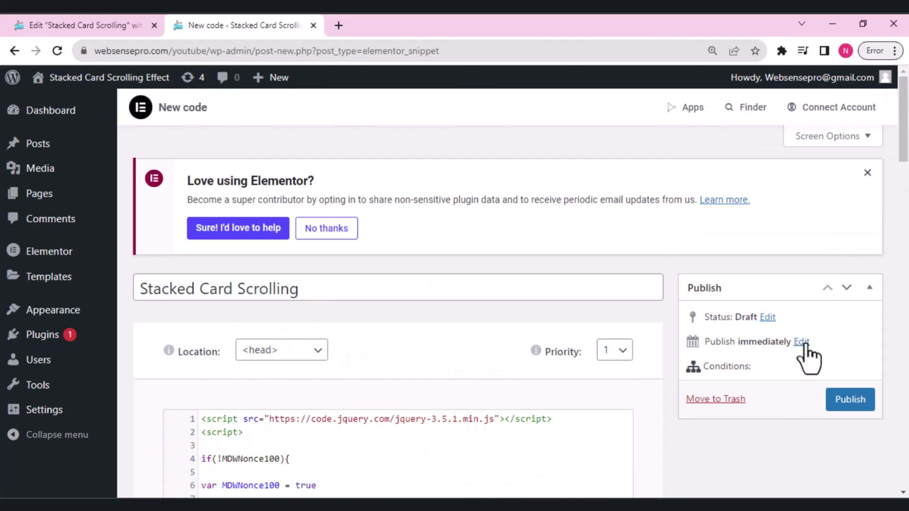
left_click(847, 400)
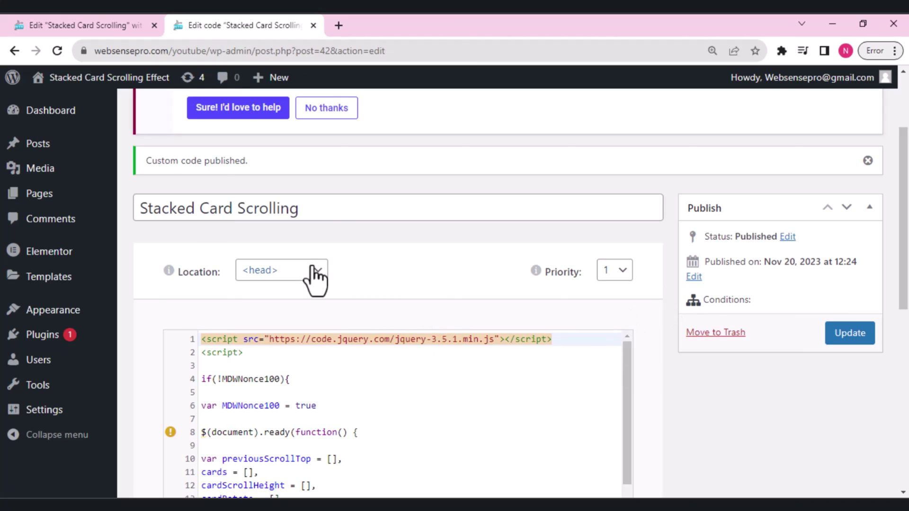
Return to the Elementor editor, publish the Stacked Card Scrolling page, and close the Navigator.
left_click(114, 16)
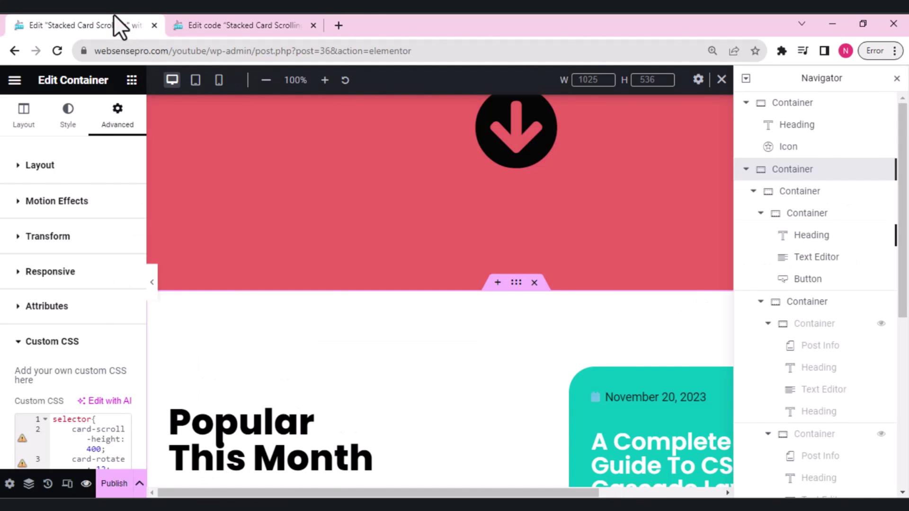
left_click(114, 483)
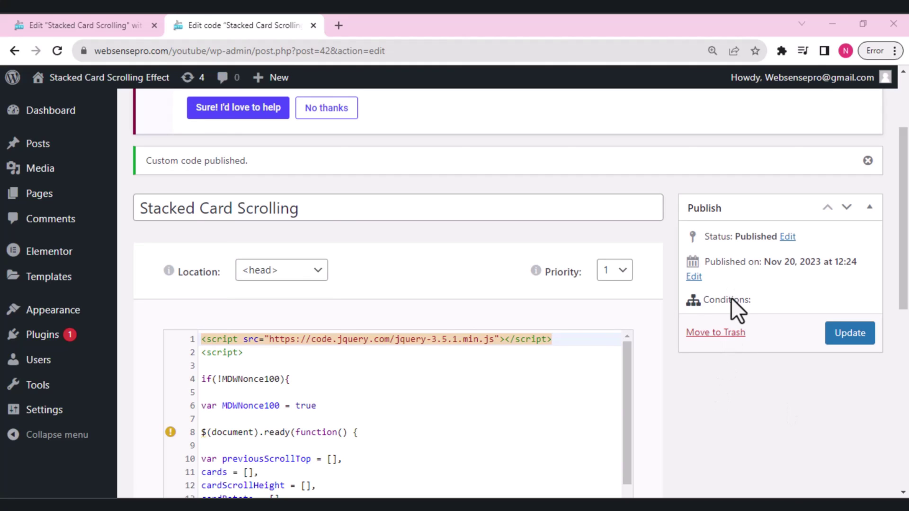
left_click(69, 14)
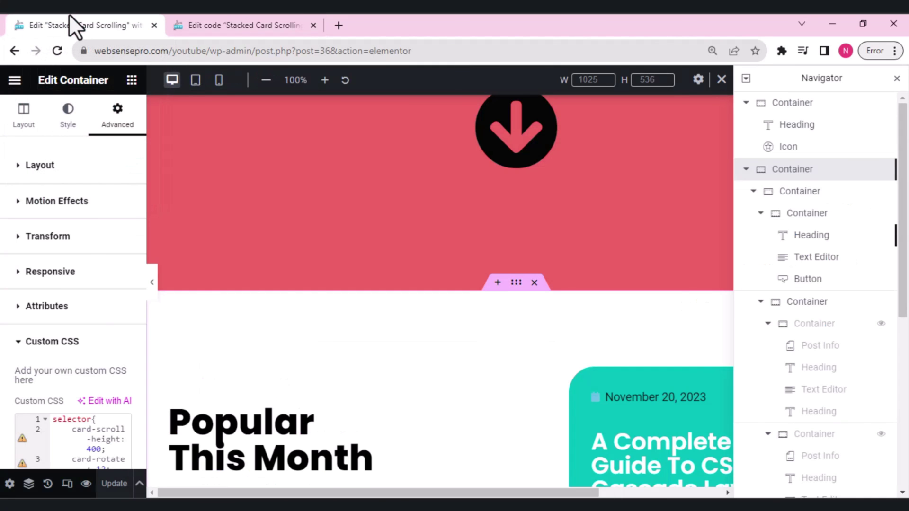
left_click(896, 78)
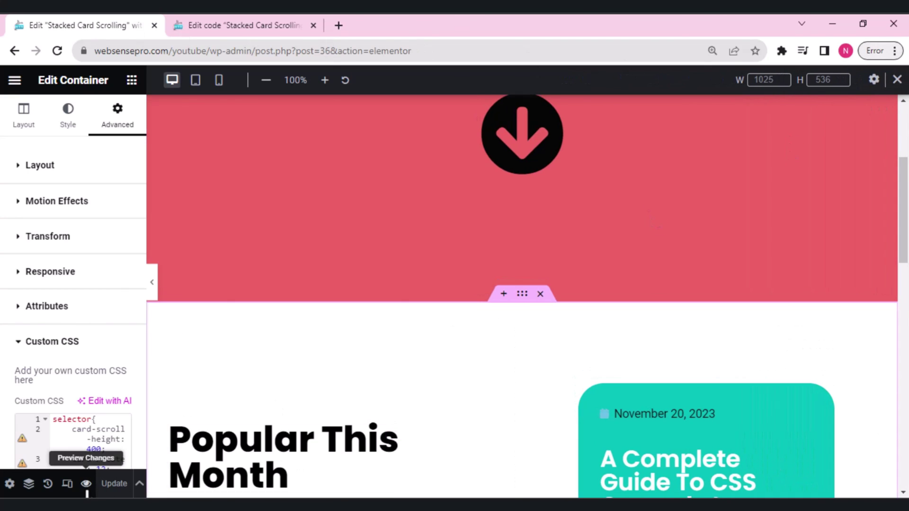
Preview the page and examine how the stacked cards rotate and slide while scrolling down and back up.
left_click(85, 484)
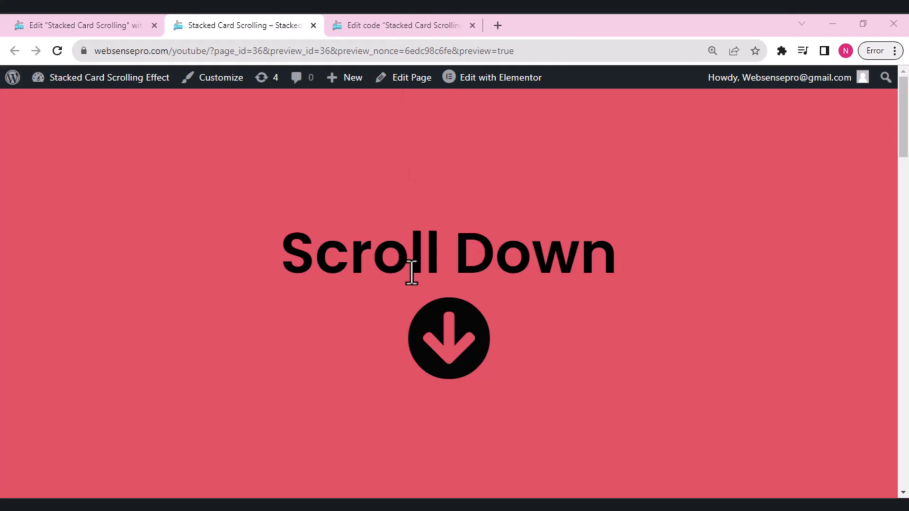
scroll(904, 137, "down", 2)
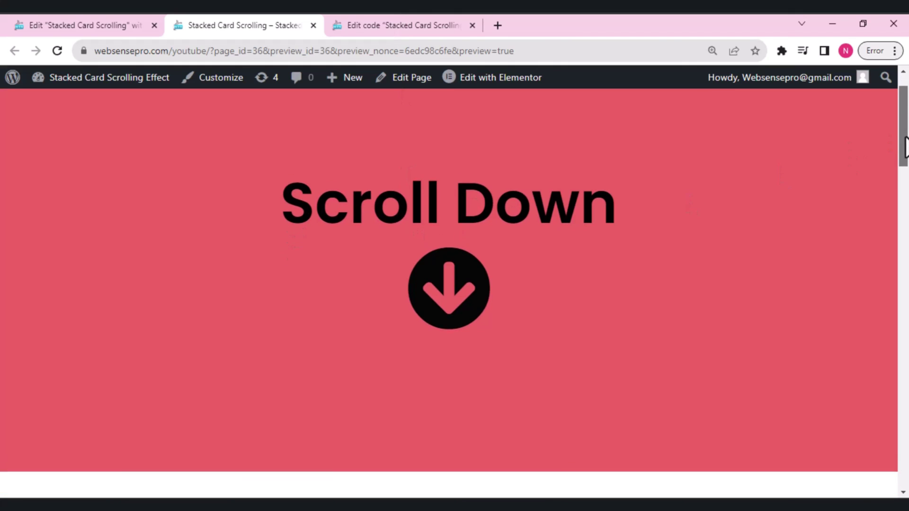
scroll(904, 137, "down", 8)
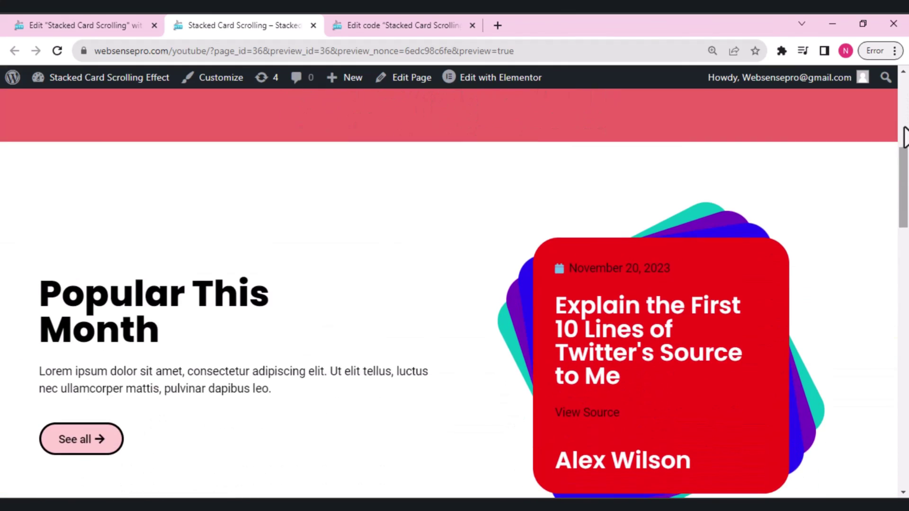
scroll(904, 138, "down", 10)
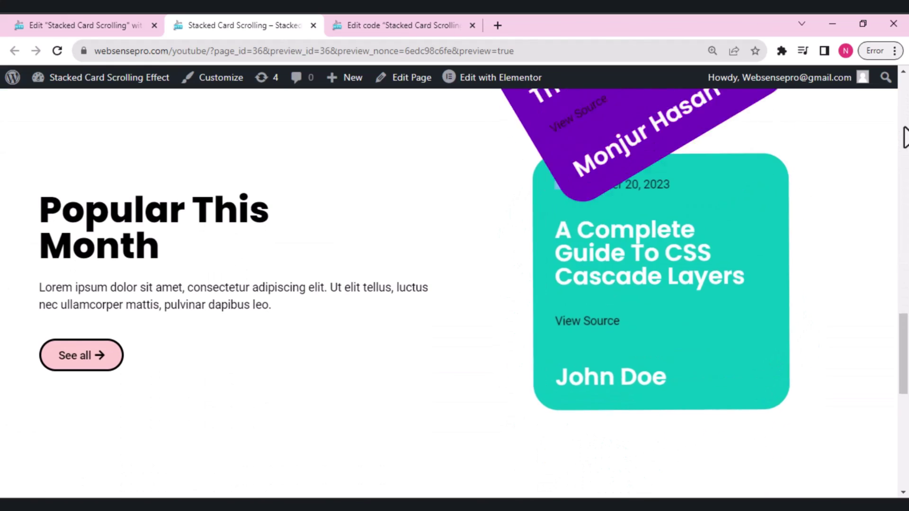
scroll(904, 137, "up", 8)
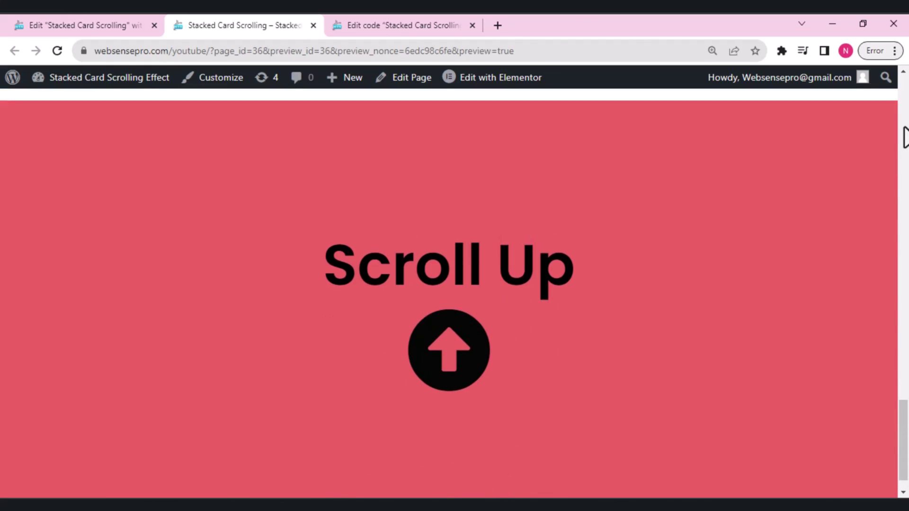
scroll(904, 137, "up", 10)
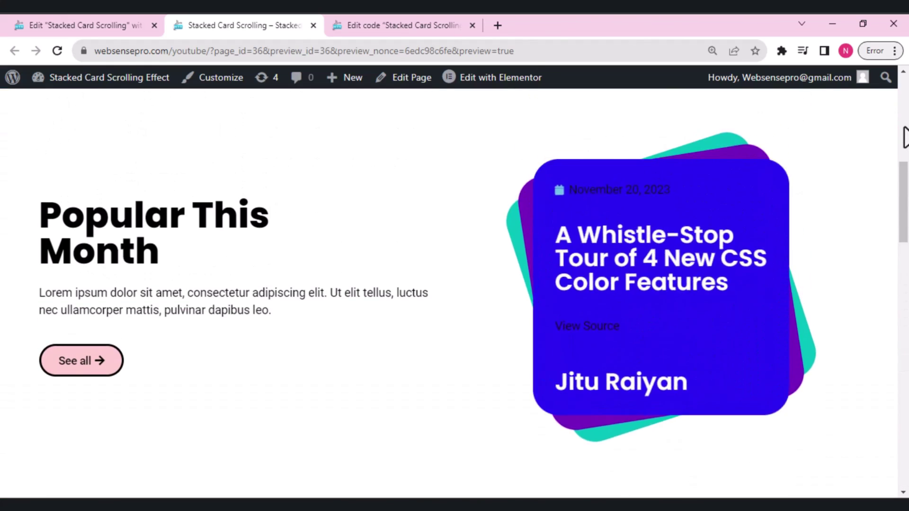
scroll(904, 137, "down", 10)
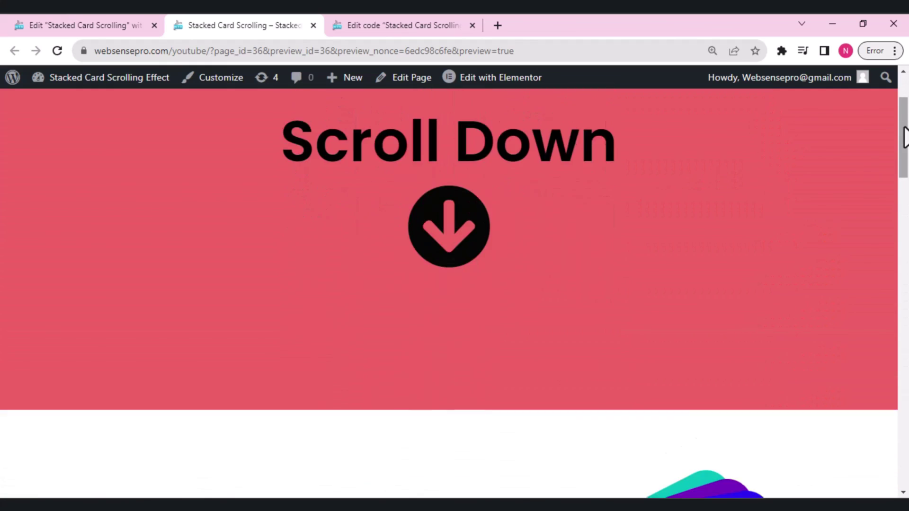
scroll(903, 138, "down", 10)
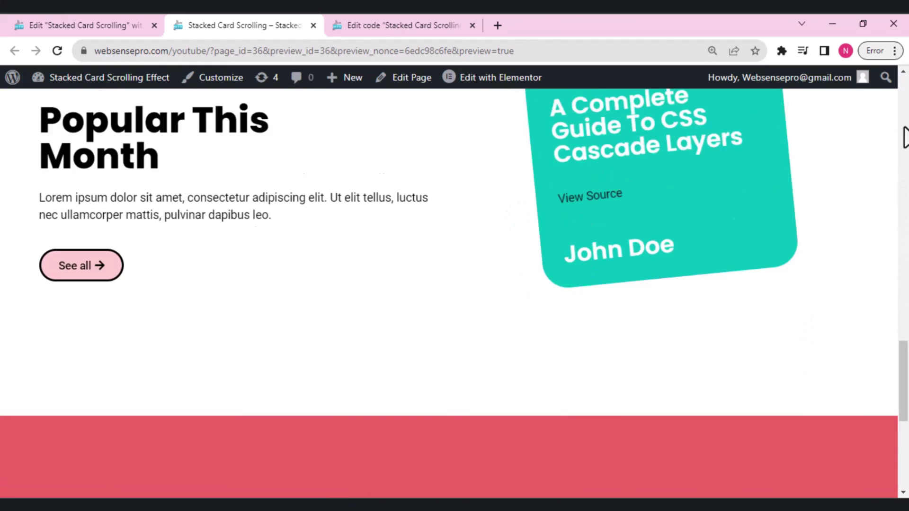
scroll(904, 137, "up", 8)
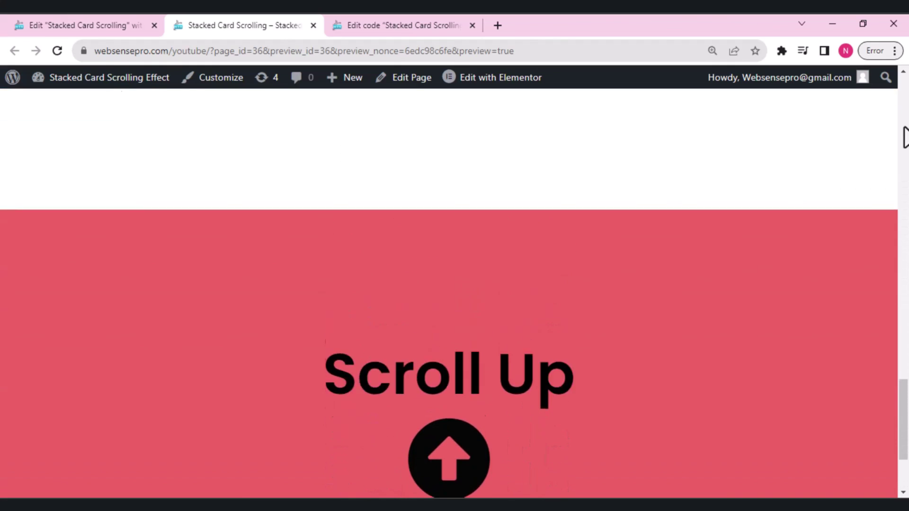
scroll(904, 137, "up", 10)
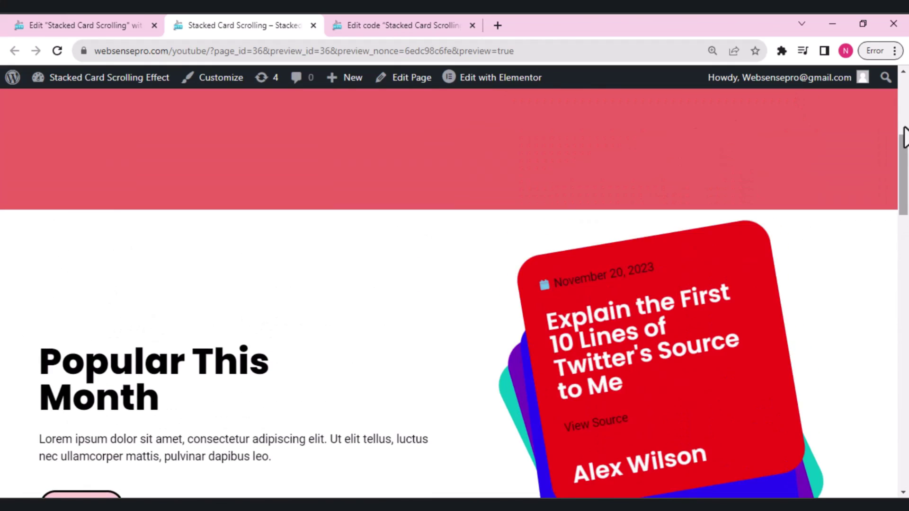